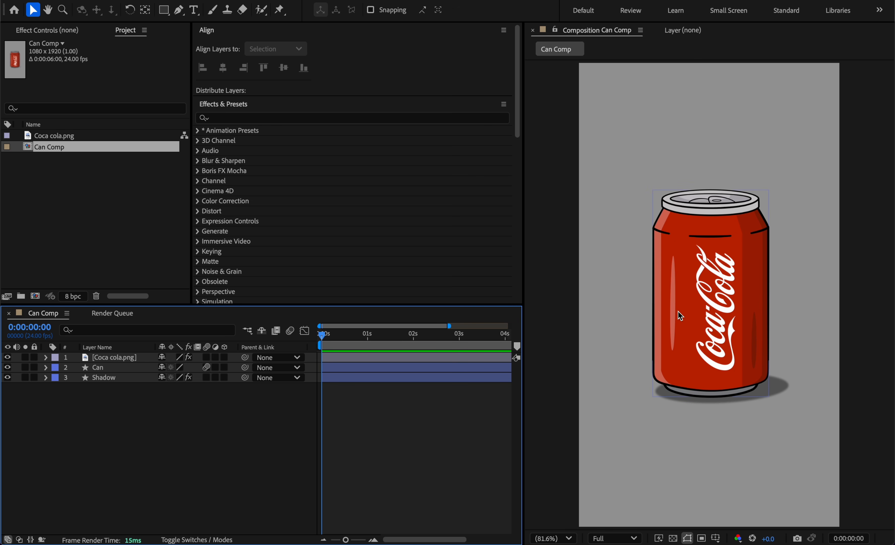
Apply the Motion Tile effect to the Coca cola.png layer and set its Output Height to 800.
{"action": "left_click", "coordinate": [413, 125]}
{"action": "left_click", "coordinate": [411, 120]}
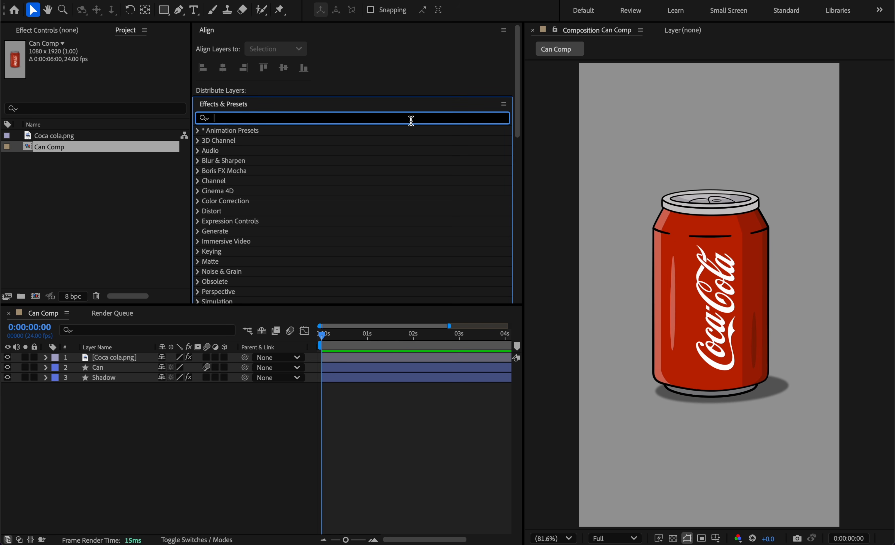
{"action": "type", "text": "motion t"}
{"action": "left_click_drag", "start_coordinate": [229, 141], "coordinate": [757, 354]}
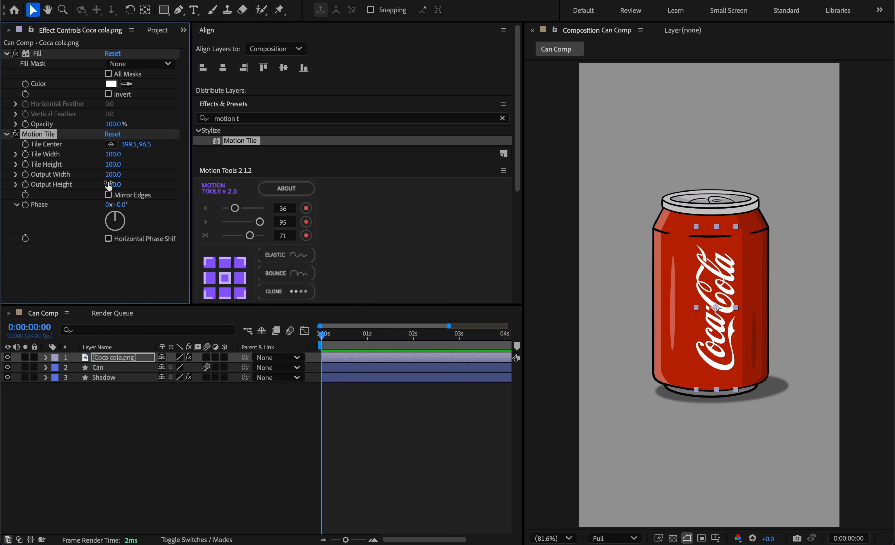
{"action": "left_click_drag", "start_coordinate": [110, 186], "coordinate": [154, 185]}
Pre-compose the Coca cola.png layer as "Logo", leaving all attributes in Can Comp.
{"action": "left_click", "coordinate": [129, 359]}
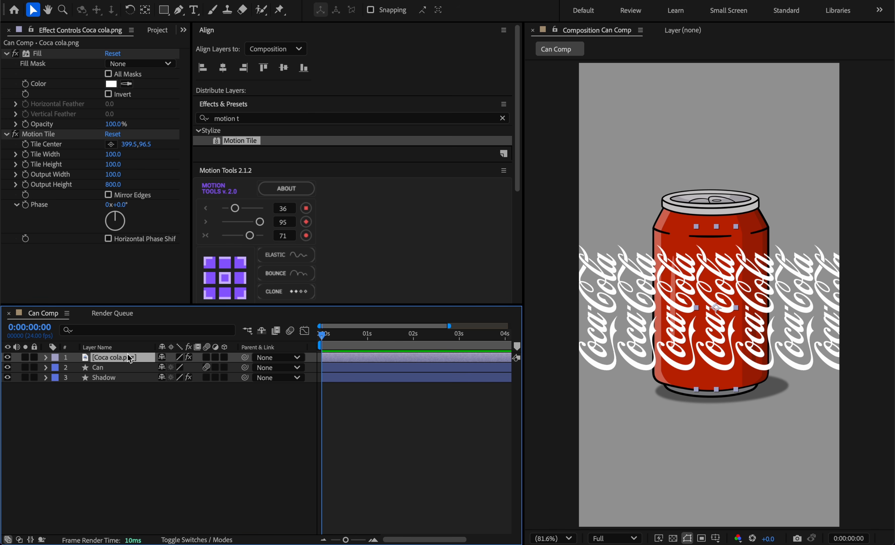
{"action": "right_click", "coordinate": [122, 360]}
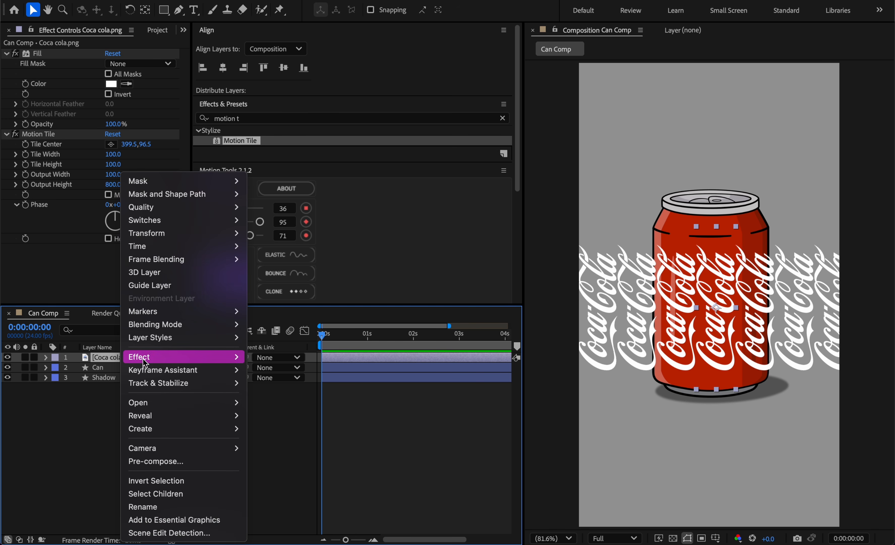
{"action": "left_click", "coordinate": [163, 461]}
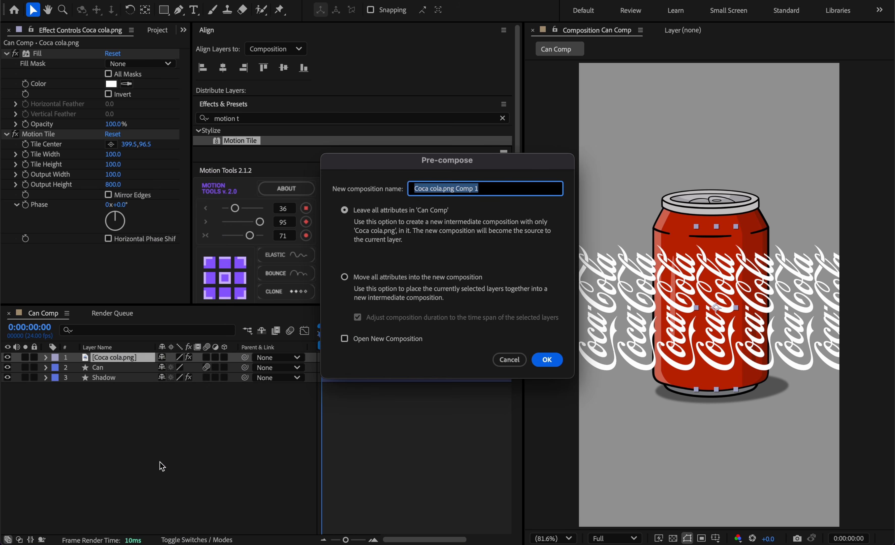
{"action": "type", "text": "Logo"}
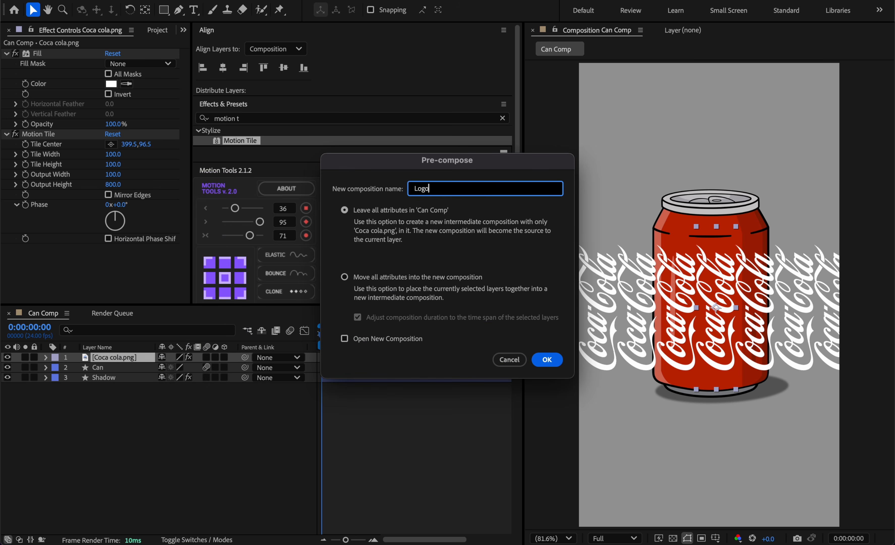
{"action": "key", "text": "Return"}
Set the Logo composition's height to 450 px and return to Can Comp.
{"action": "double_click", "coordinate": [93, 358]}
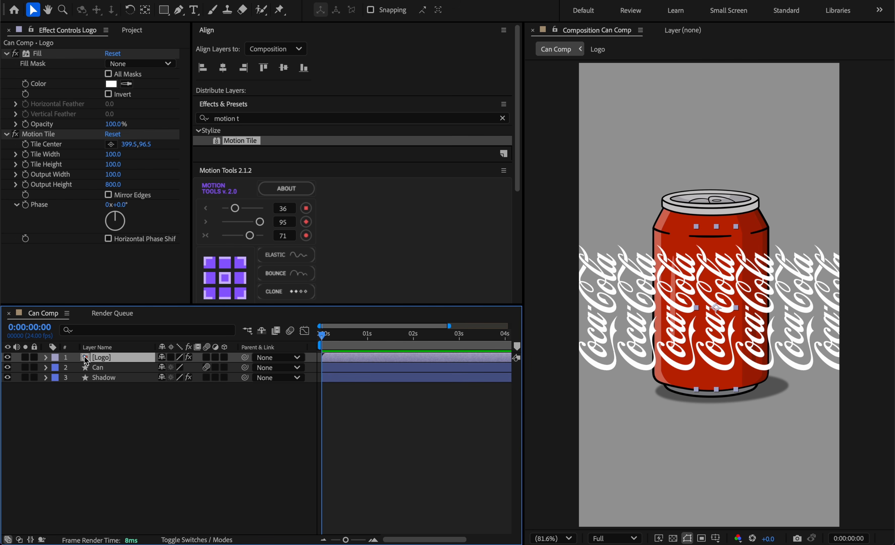
{"action": "right_click", "coordinate": [417, 397]}
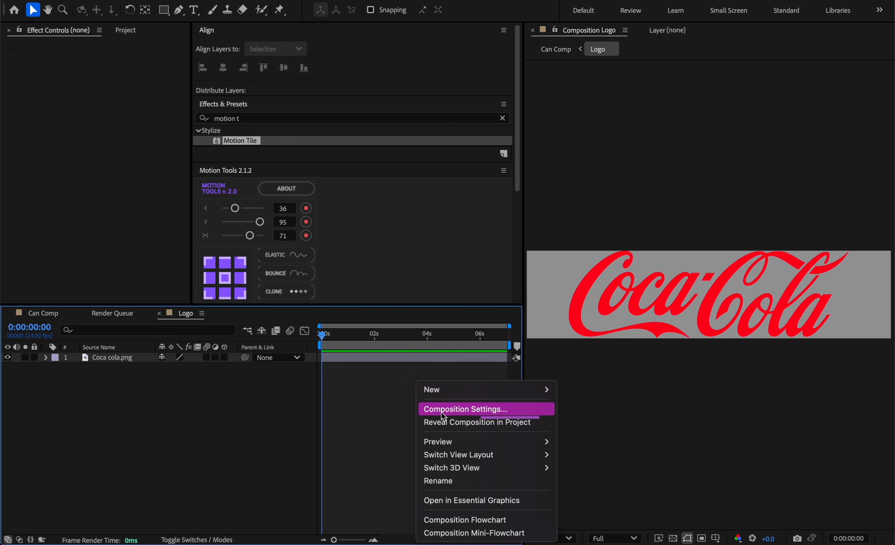
{"action": "left_click", "coordinate": [483, 409]}
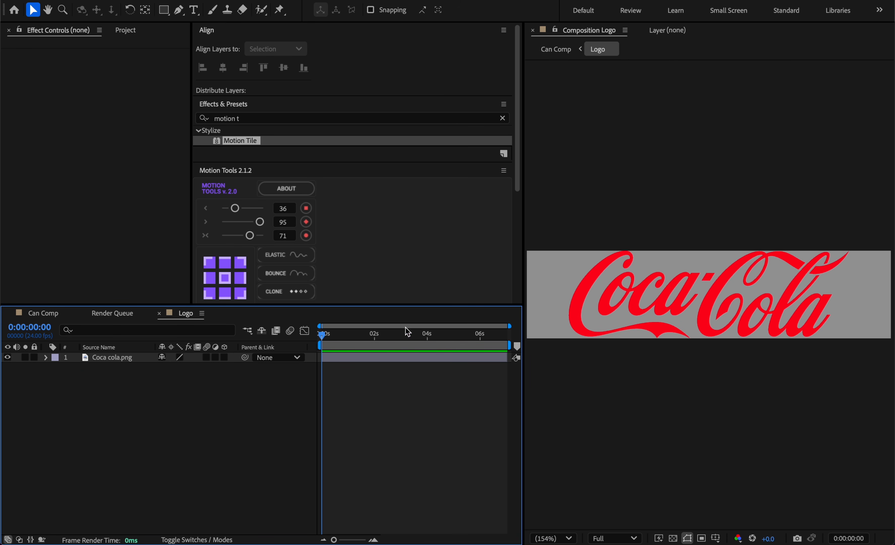
{"action": "left_click", "coordinate": [363, 224]}
{"action": "type", "text": "450"}
{"action": "key", "text": "Return"}
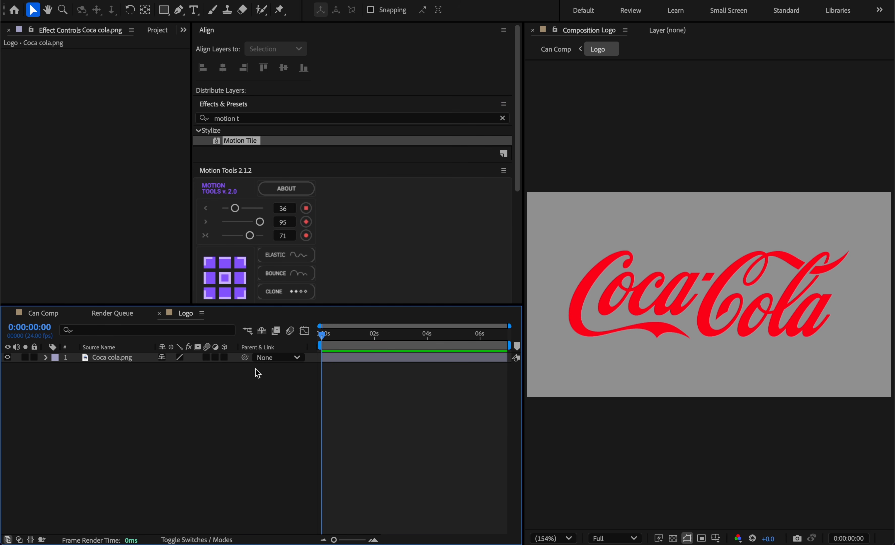
{"action": "key", "text": "Tab"}
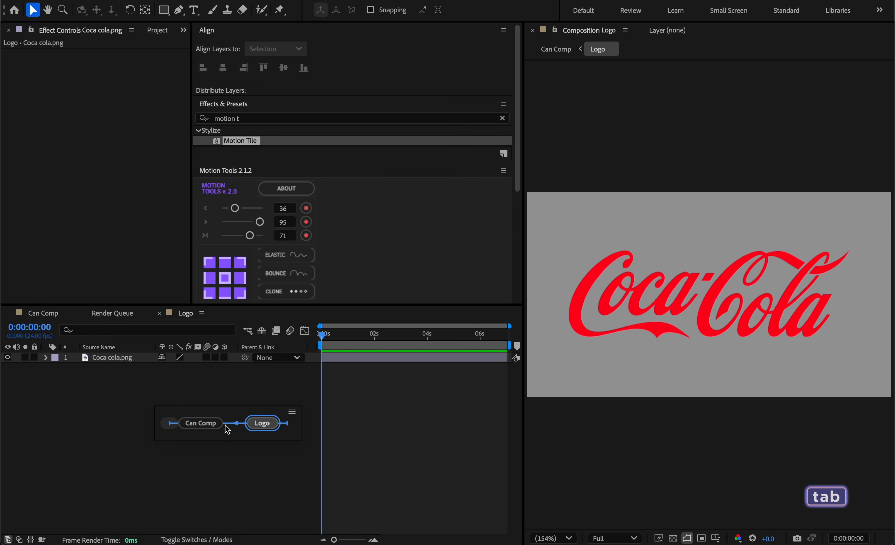
{"action": "left_click", "coordinate": [198, 423]}
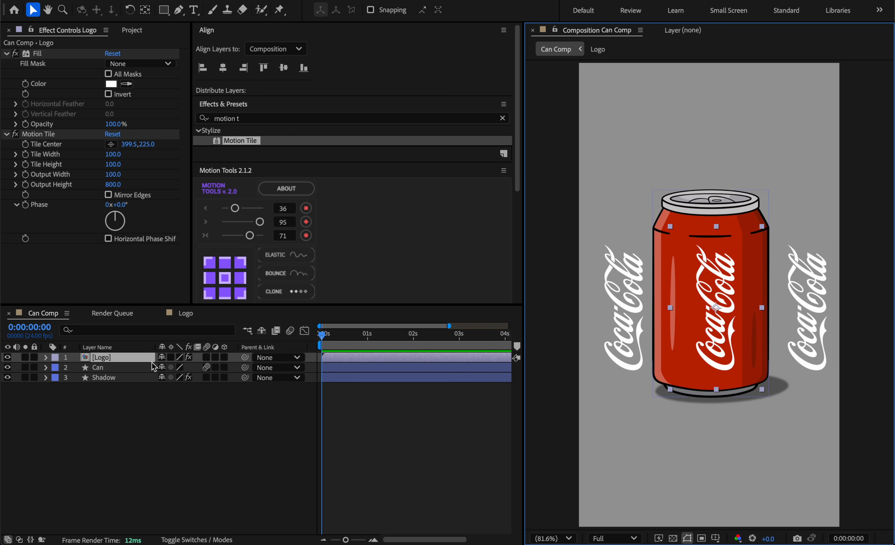
Duplicate the Can layer and rename the copy "Matte".
{"action": "left_click", "coordinate": [106, 367]}
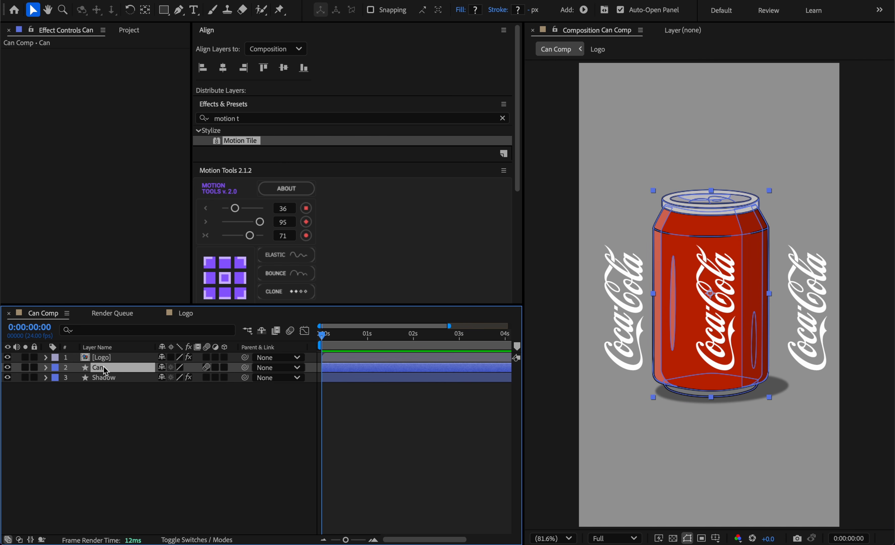
{"action": "key", "text": "ctrl+d"}
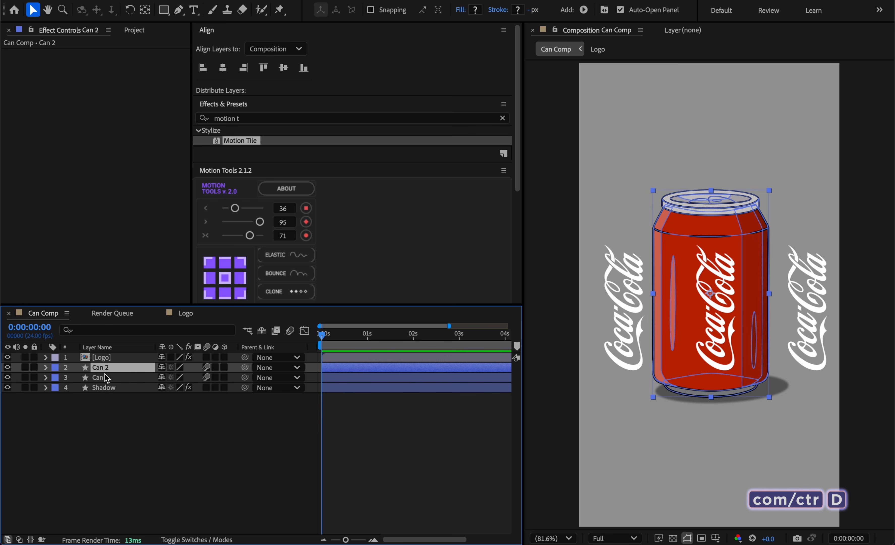
{"action": "key", "text": "Return"}
{"action": "type", "text": "Ma"}
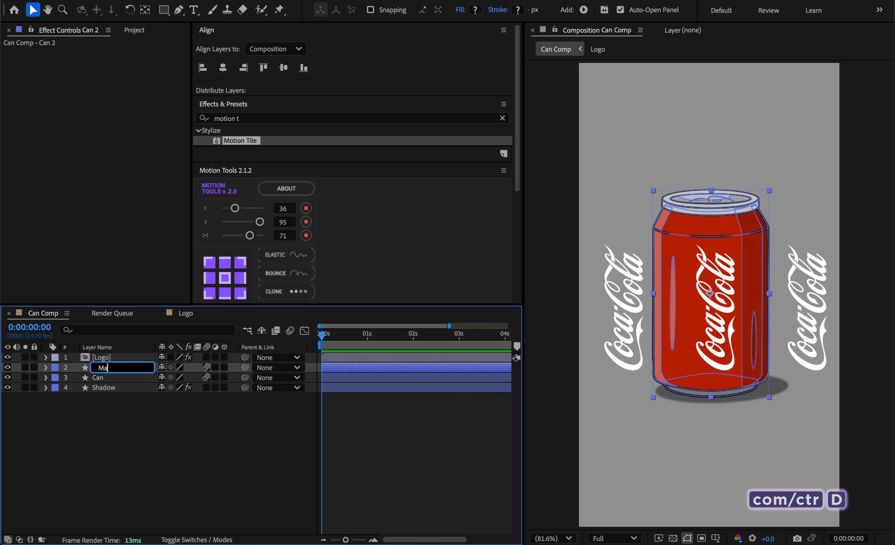
{"action": "type", "text": "tte"}
{"action": "key", "text": "Return"}
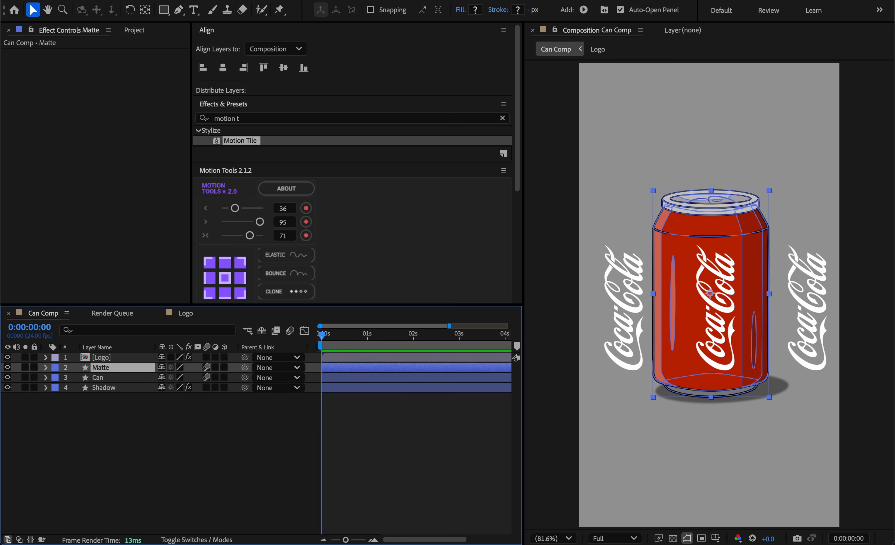
Delete the Top, Ring and Bottom groups from the Matte layer's contents, keeping only Body.
{"action": "left_click", "coordinate": [46, 367]}
{"action": "left_click", "coordinate": [57, 377]}
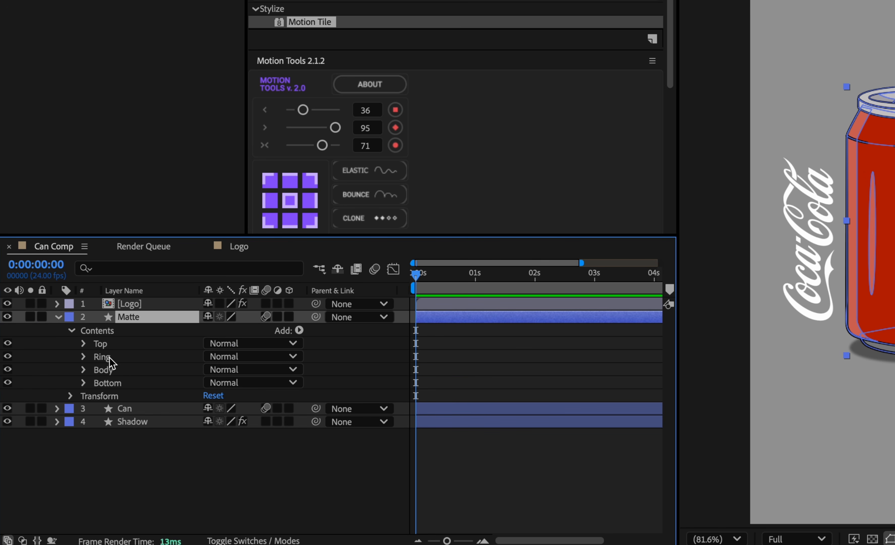
{"action": "left_click", "coordinate": [107, 346]}
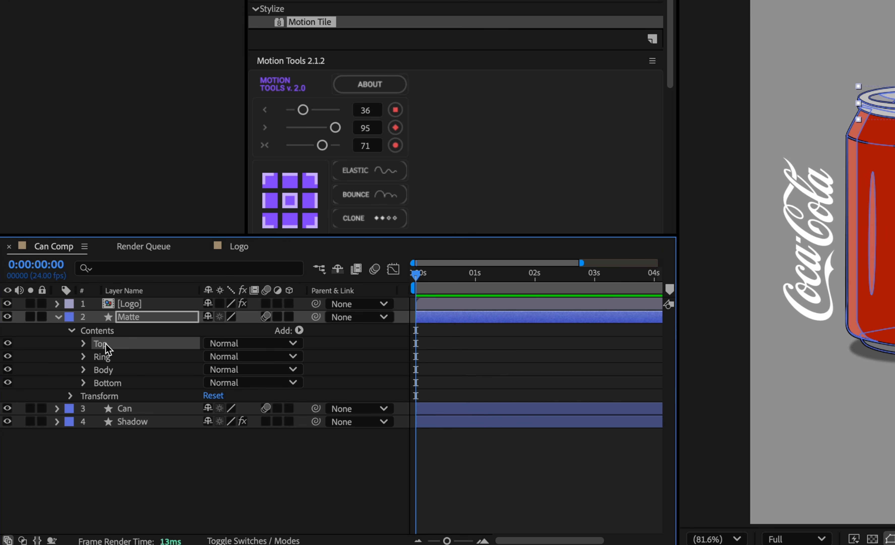
{"action": "left_click", "coordinate": [110, 370]}
{"action": "left_click", "coordinate": [109, 347]}
{"action": "key", "text": "Delete"}
{"action": "left_click", "coordinate": [109, 347]}
{"action": "key", "text": "Delete"}
{"action": "left_click", "coordinate": [113, 356]}
{"action": "key", "text": "Delete"}
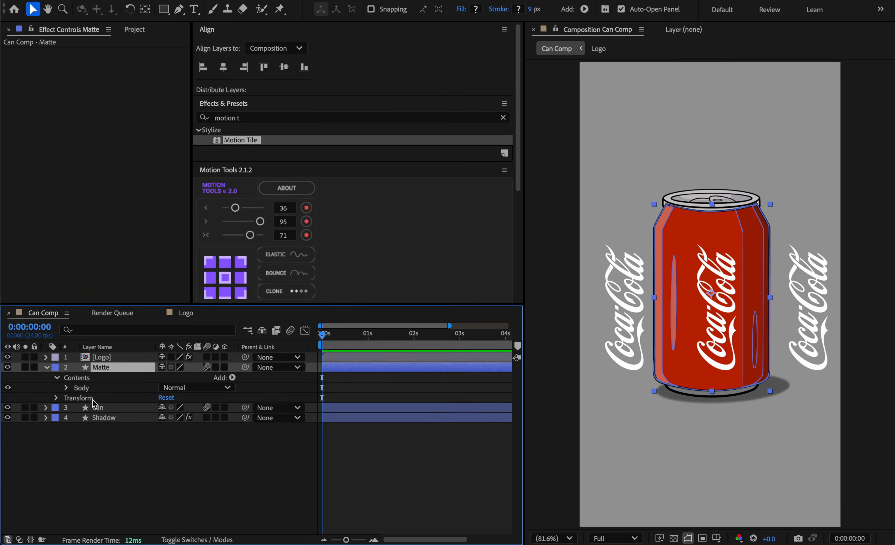
Assign the Matte layer as the track matte of the Logo layer.
{"action": "left_click", "coordinate": [46, 367]}
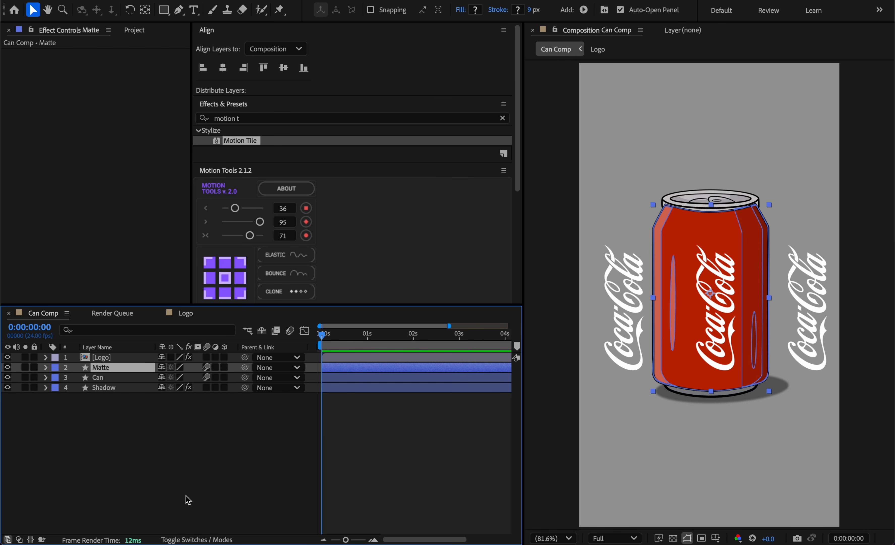
{"action": "left_click", "coordinate": [205, 539]}
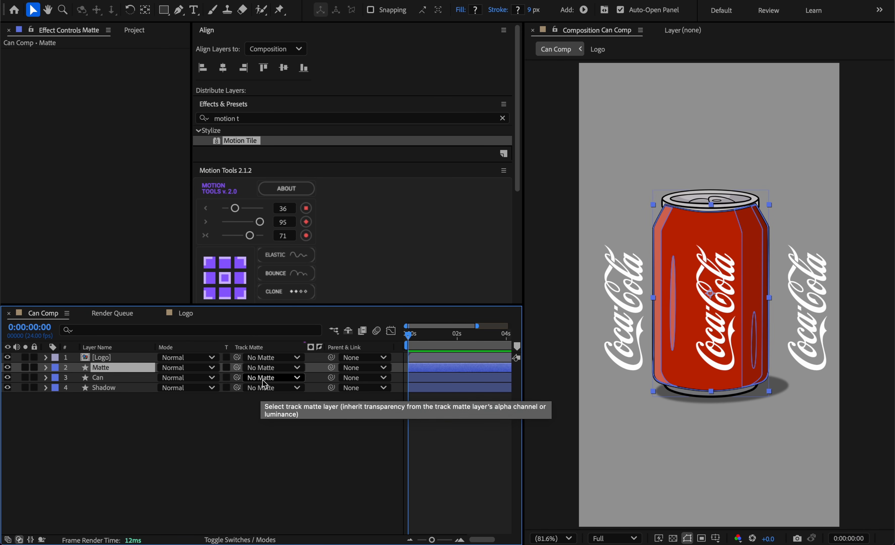
{"action": "left_click_drag", "start_coordinate": [237, 357], "coordinate": [113, 371]}
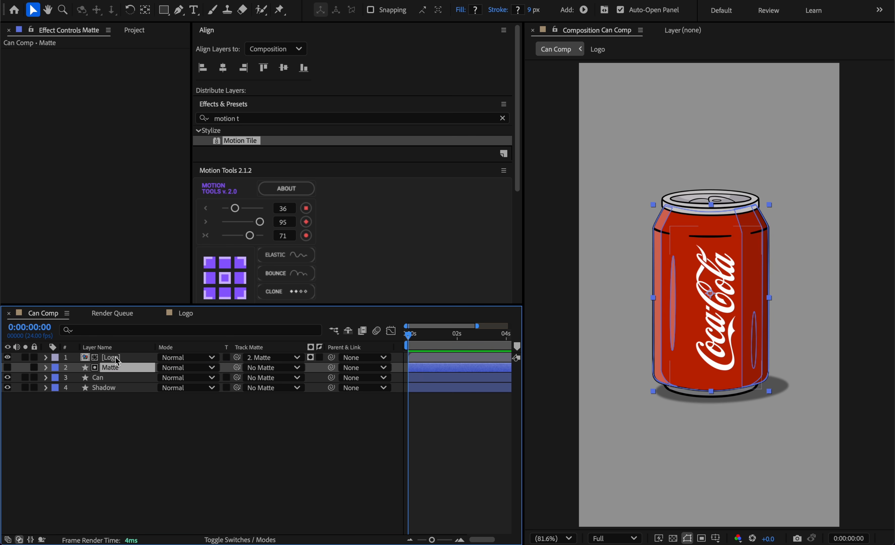
Reveal the Logo layer's Position and shift it horizontally to 753.7 so the tiled logos cross the can's side edges.
{"action": "left_click", "coordinate": [132, 356]}
{"action": "key", "text": "p"}
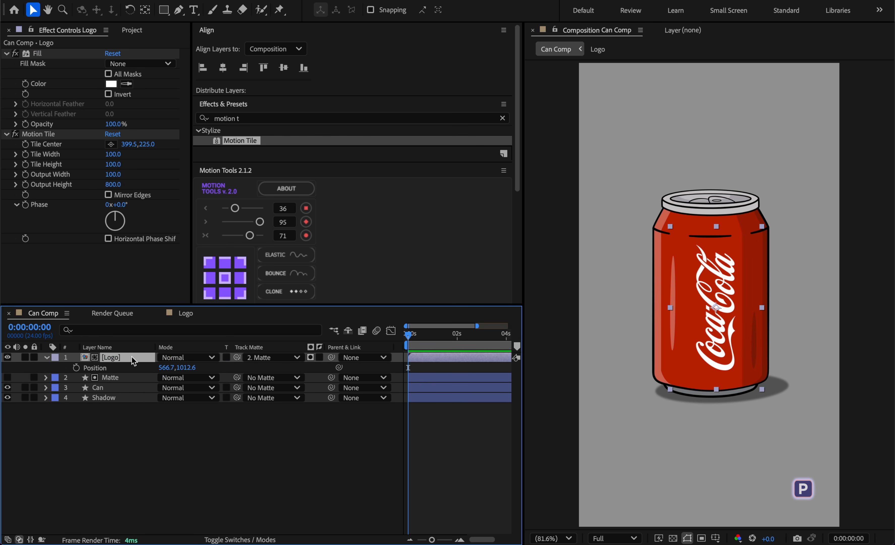
{"action": "left_click_drag", "start_coordinate": [164, 367], "coordinate": [263, 347]}
{"action": "key", "text": "period"}
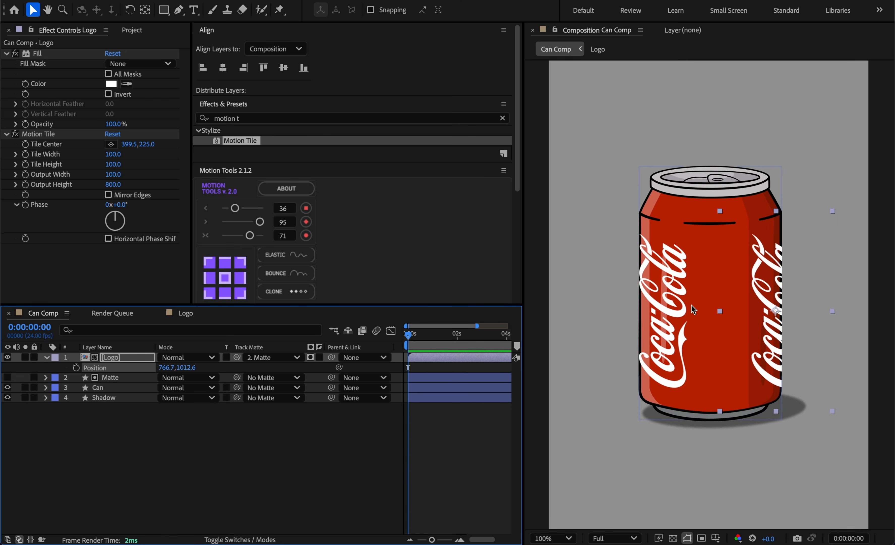
{"action": "key", "text": "period"}
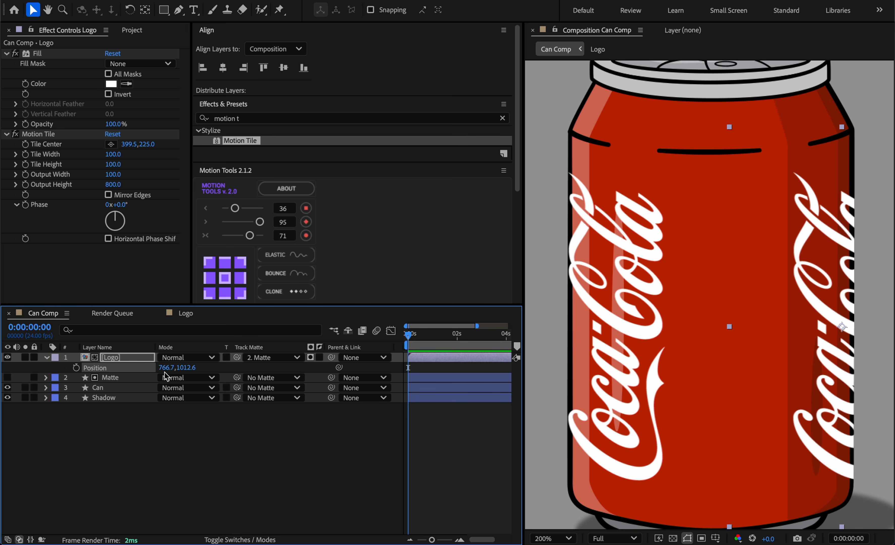
{"action": "left_click_drag", "start_coordinate": [167, 368], "coordinate": [157, 368]}
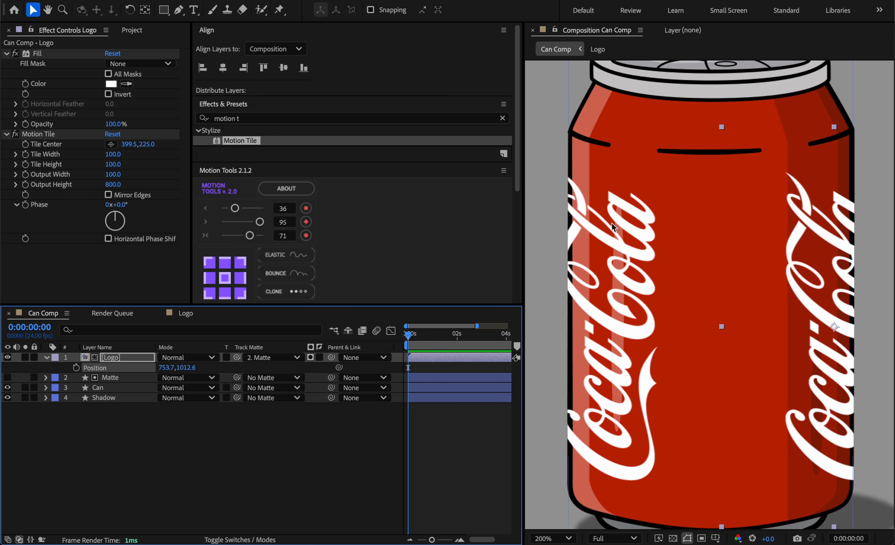
Apply Fast Box Blur to the Matte layer with a Blur Radius of 15 and 1 iteration.
{"action": "left_click", "coordinate": [129, 360]}
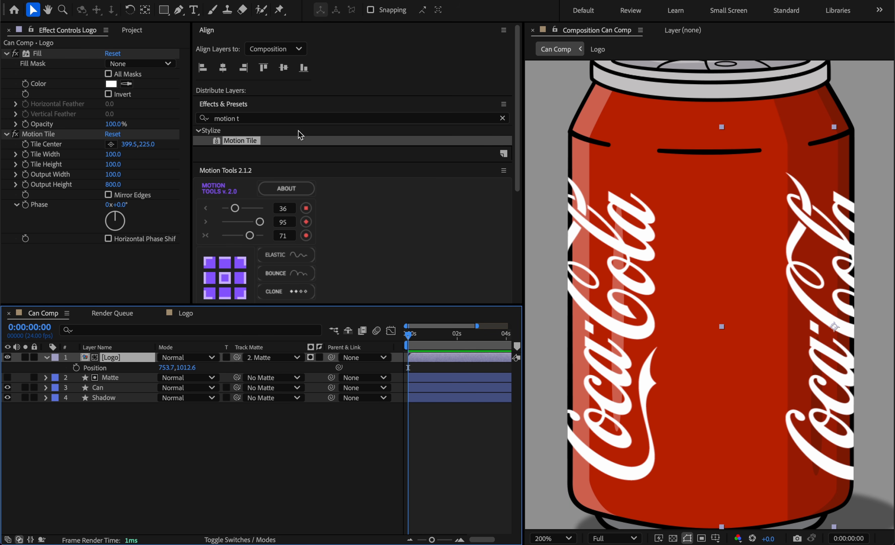
{"action": "left_click", "coordinate": [292, 119]}
{"action": "type", "text": "fas"}
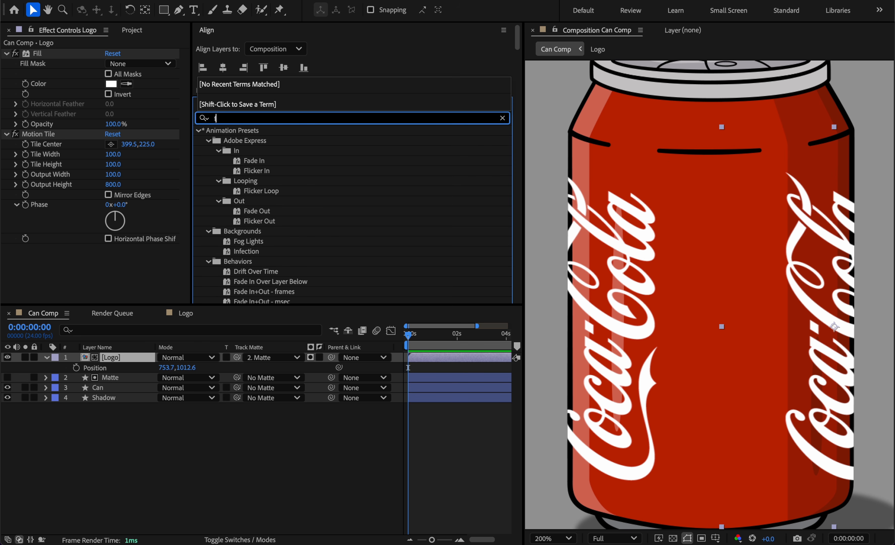
{"action": "type", "text": "t b"}
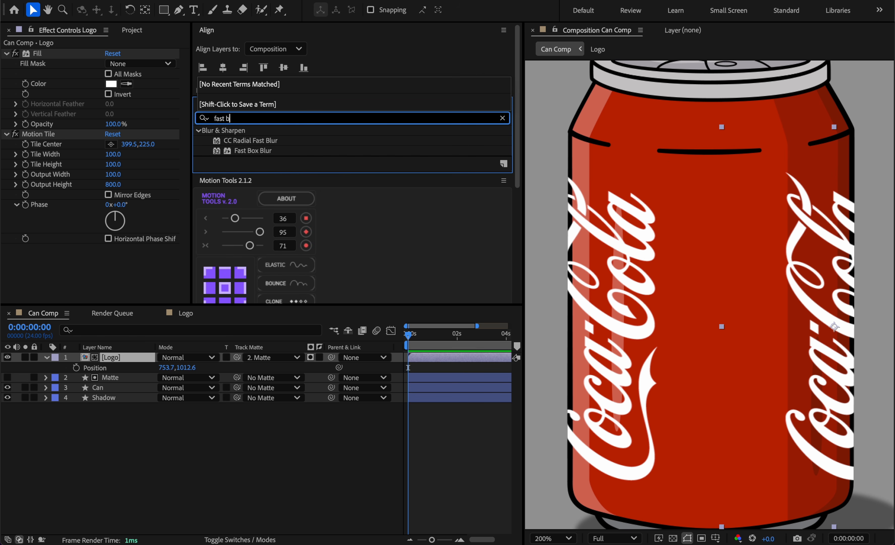
{"action": "left_click_drag", "start_coordinate": [256, 151], "coordinate": [116, 381]}
{"action": "left_click", "coordinate": [109, 64]}
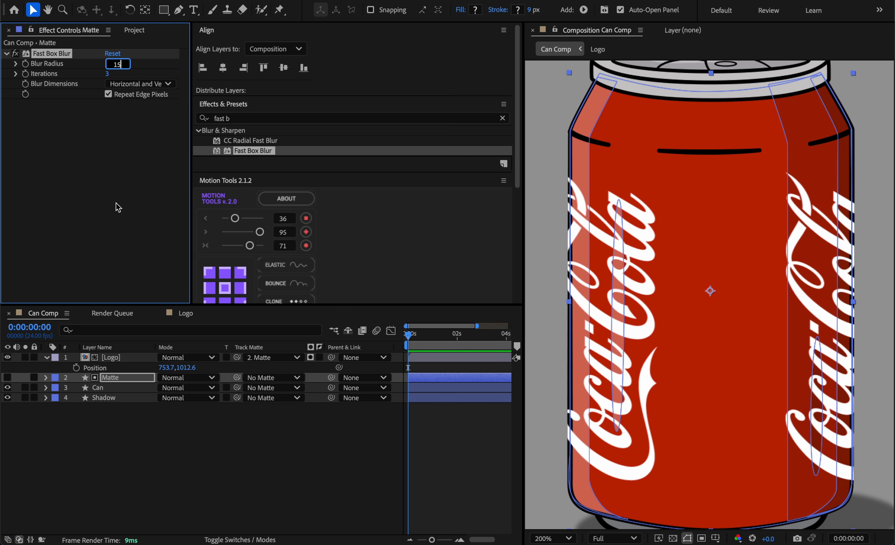
{"action": "type", "text": "15"}
{"action": "key", "text": "Return"}
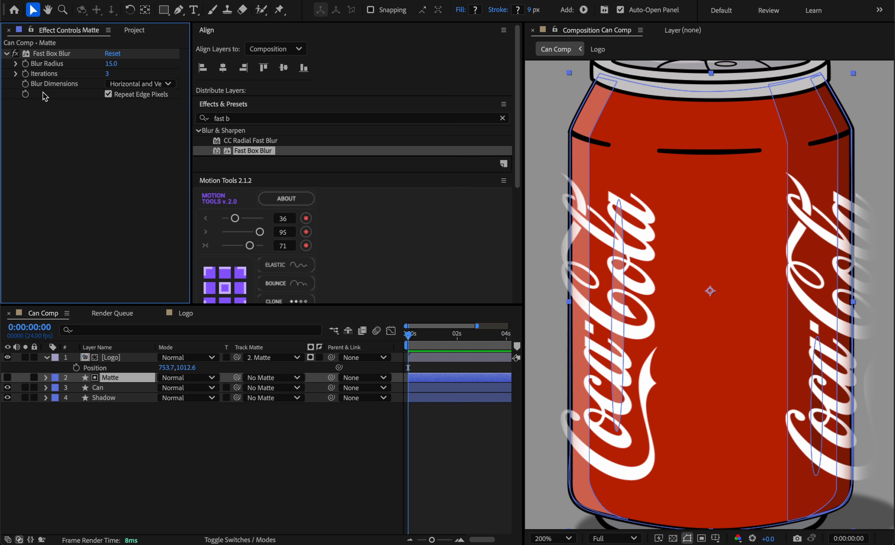
{"action": "left_click", "coordinate": [110, 74]}
{"action": "key", "text": "Return"}
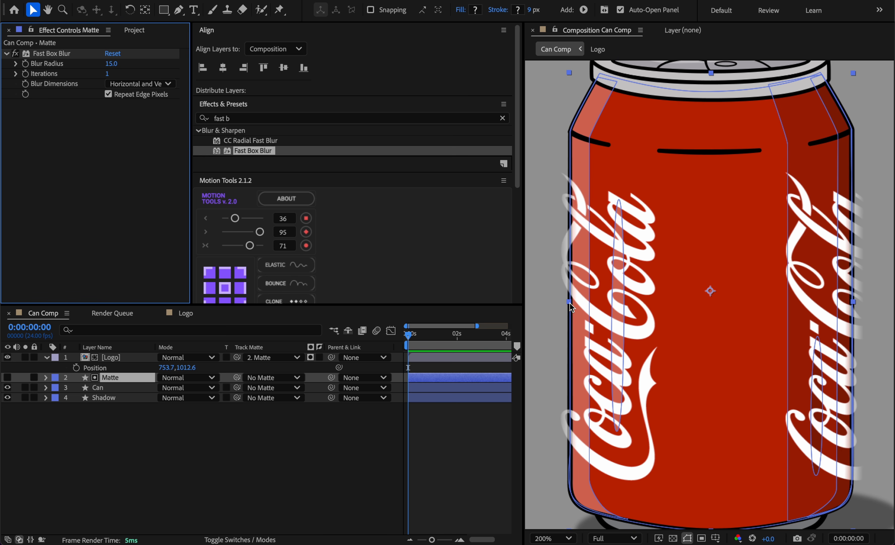
Narrow the Matte layer slightly on both sides to fit inside the can's outline, and move the Logo layer horizontally to 935.7.
{"action": "left_click_drag", "start_coordinate": [570, 306], "coordinate": [577, 307]}
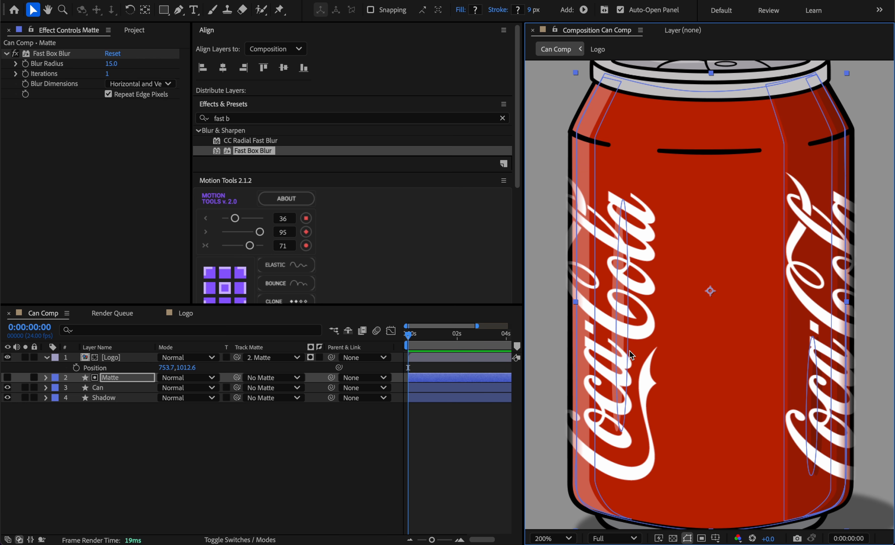
{"action": "key", "text": "comma"}
{"action": "left_click_drag", "start_coordinate": [165, 367], "coordinate": [252, 347]}
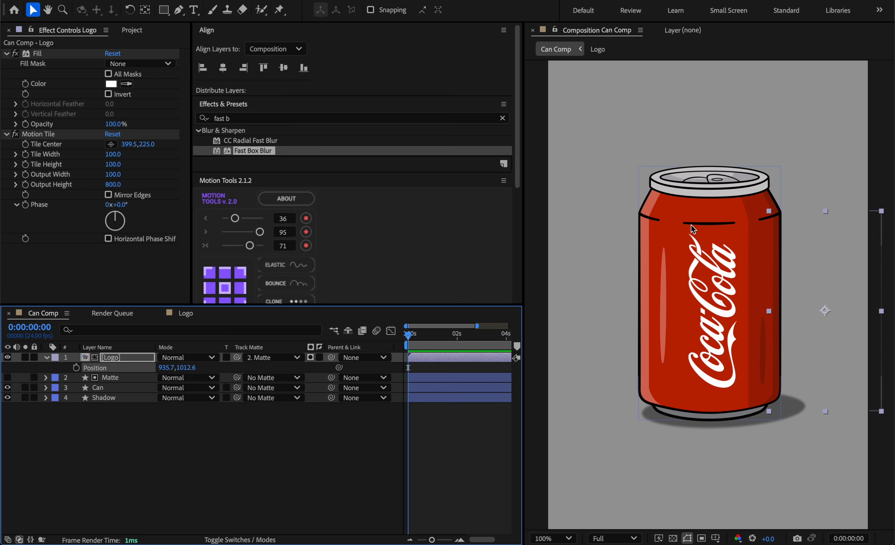
Separate the Logo layer's Position into individual X and Y dimensions.
{"action": "right_click", "coordinate": [116, 368]}
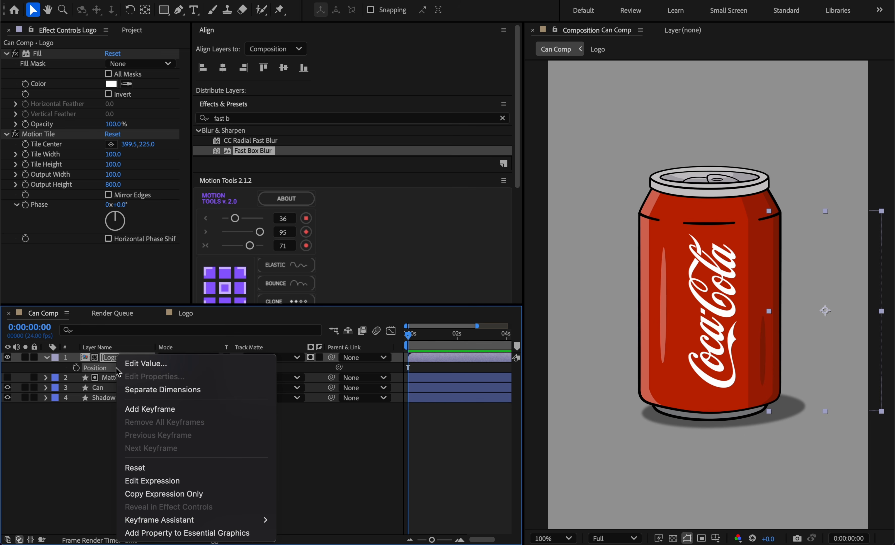
{"action": "left_click", "coordinate": [167, 388]}
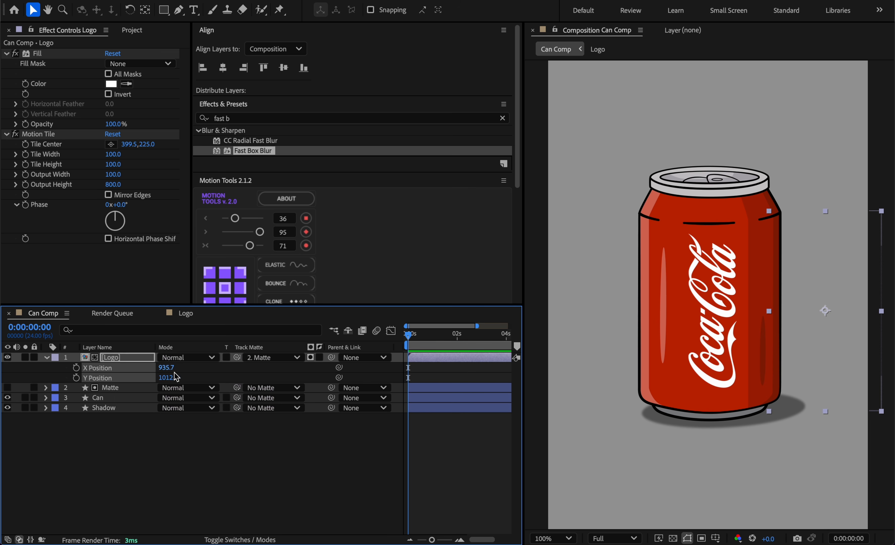
Expand the Can layer's contents down to the Dashes settings of Stroke 1 in the Ring group.
{"action": "left_click", "coordinate": [109, 400]}
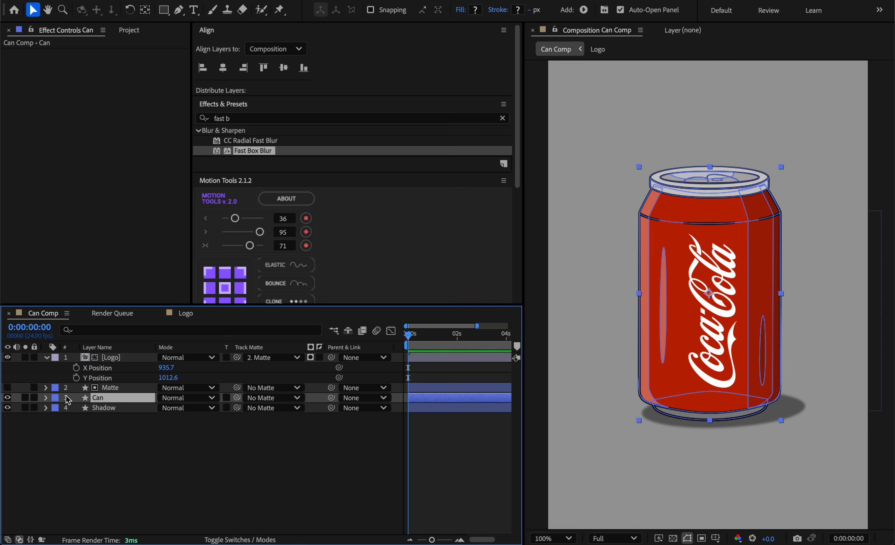
{"action": "left_click", "coordinate": [45, 397]}
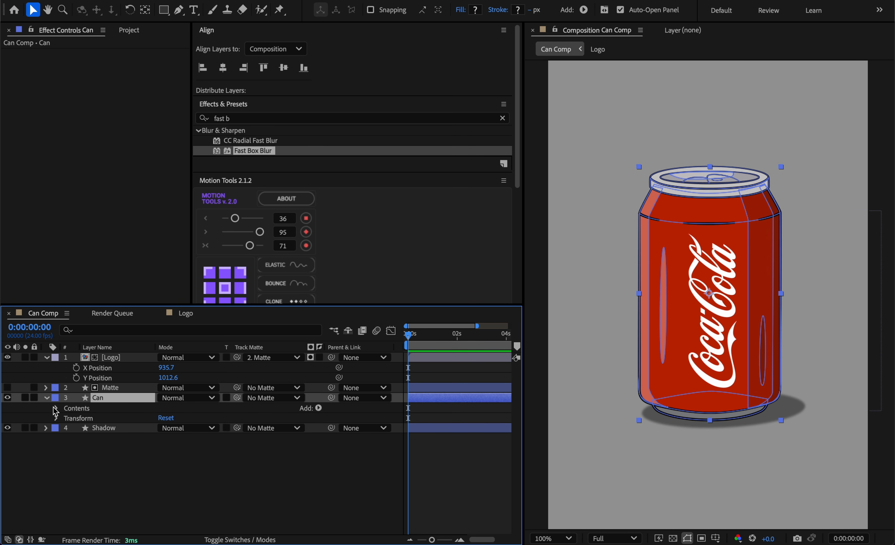
{"action": "left_click", "coordinate": [56, 408]}
{"action": "left_click", "coordinate": [103, 405]}
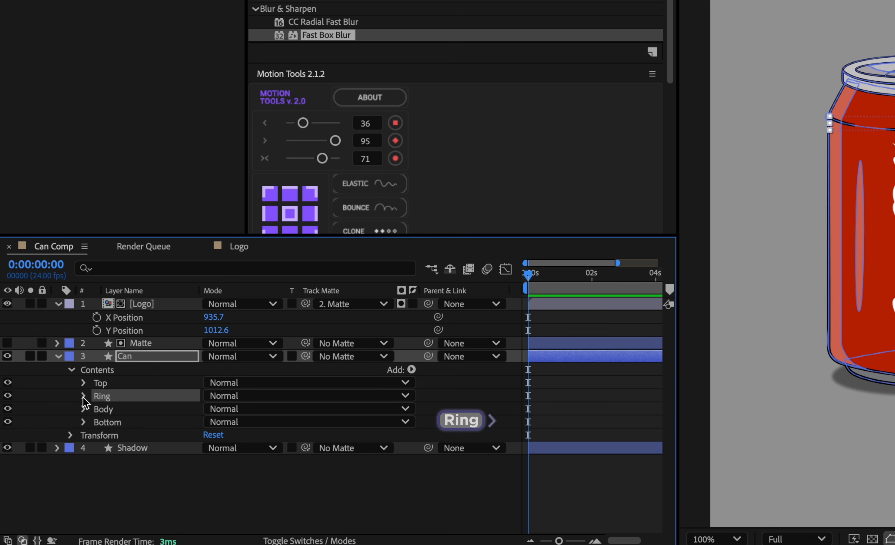
{"action": "left_click", "coordinate": [78, 405]}
{"action": "left_click", "coordinate": [96, 422]}
{"action": "scroll", "coordinate": [123, 464], "scroll_direction": "down", "scroll_amount": 3}
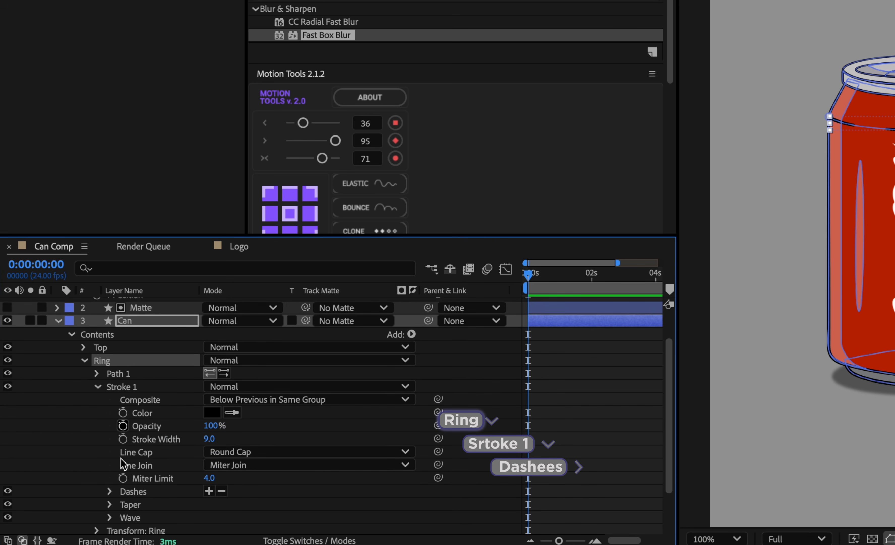
{"action": "left_click", "coordinate": [109, 460]}
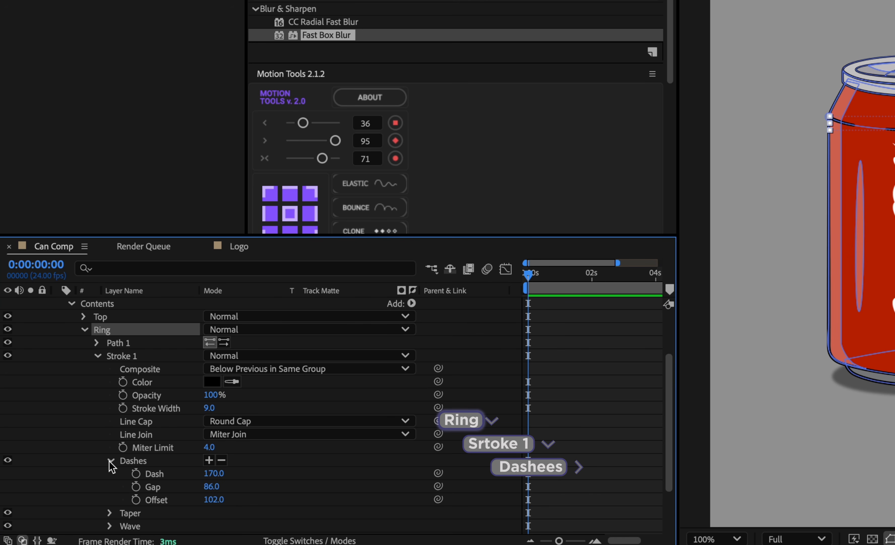
Try a higher dash Offset on the Ring stroke to shift the ring's dashes, and undo the change.
{"action": "scroll", "coordinate": [93, 487], "scroll_direction": "down", "scroll_amount": 3}
{"action": "left_click_drag", "start_coordinate": [215, 464], "coordinate": [222, 441]}
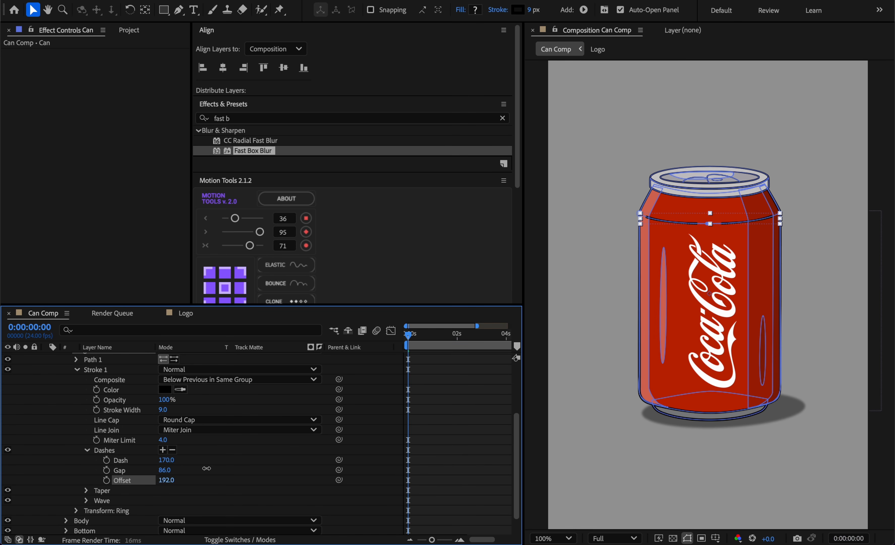
{"action": "mouse_move", "coordinate": [173, 463]}
{"action": "left_mouse_down"}
{"action": "mouse_move", "coordinate": [198, 457]}
{"action": "mouse_move", "coordinate": [187, 455]}
{"action": "left_mouse_up"}
{"action": "key", "text": "ctrl+z"}
Link the Ring stroke's dash Offset to the Logo layer's X Position with the pick whip.
{"action": "scroll", "coordinate": [234, 484], "scroll_direction": "up", "scroll_amount": 4}
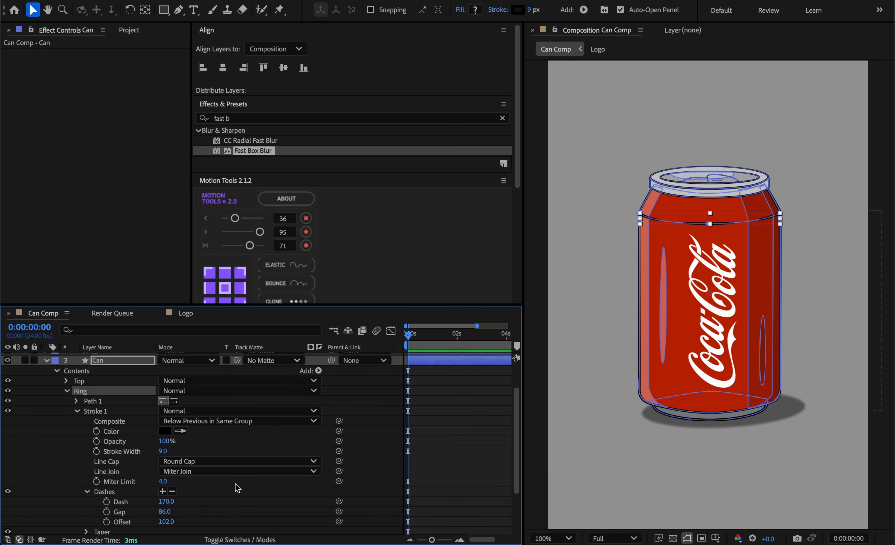
{"action": "left_click_drag", "start_coordinate": [340, 520], "coordinate": [132, 372]}
{"action": "left_click", "coordinate": [119, 369]}
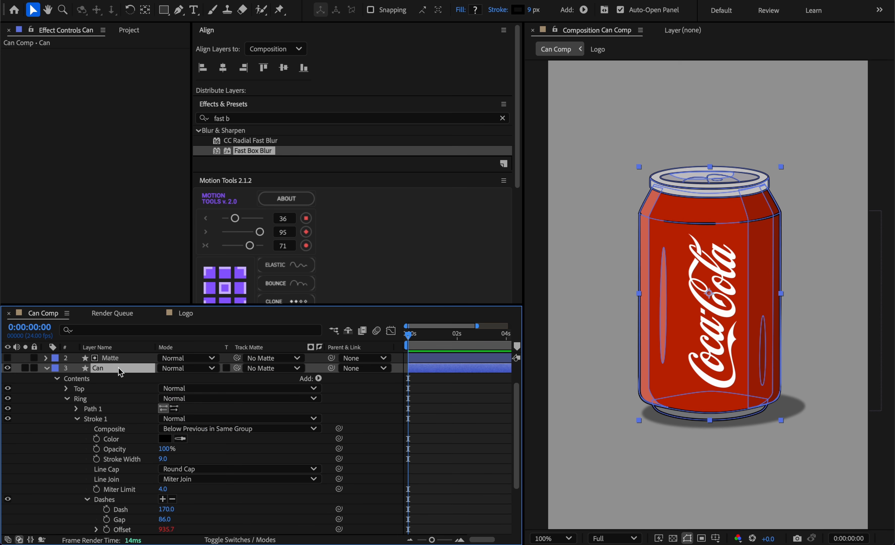
Shift the Logo layer's X Position to 927.7 to test the linked ring dashes.
{"action": "scroll", "coordinate": [119, 370], "scroll_direction": "up", "scroll_amount": 3}
{"action": "left_click", "coordinate": [124, 368]}
{"action": "mouse_move", "coordinate": [169, 367]}
{"action": "left_mouse_down"}
{"action": "mouse_move", "coordinate": [248, 363]}
{"action": "mouse_move", "coordinate": [154, 358]}
{"action": "left_mouse_up"}
Negate the dash Offset expression so it reads -thisComp.layer("Logo").transform.xPosition.
{"action": "scroll", "coordinate": [132, 410], "scroll_direction": "down", "scroll_amount": 5}
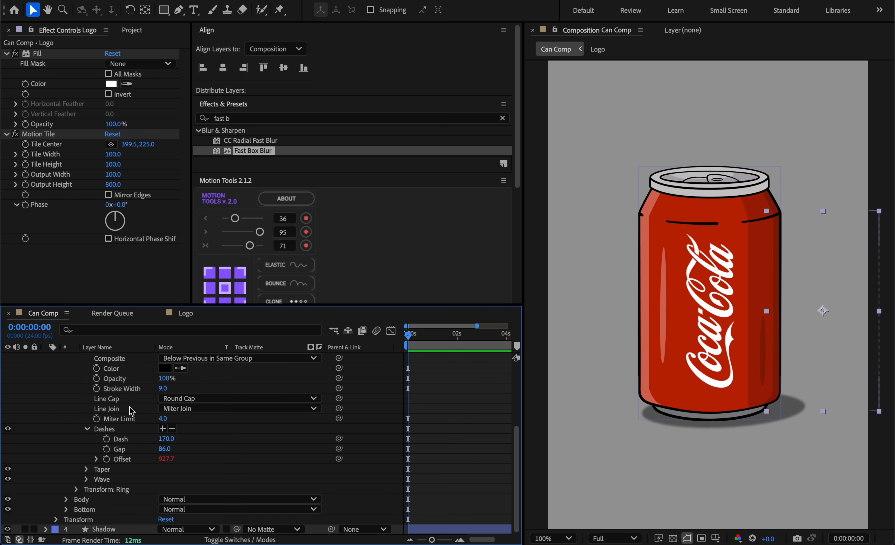
{"action": "left_click", "coordinate": [96, 459]}
{"action": "left_click", "coordinate": [442, 474]}
{"action": "left_click", "coordinate": [441, 468]}
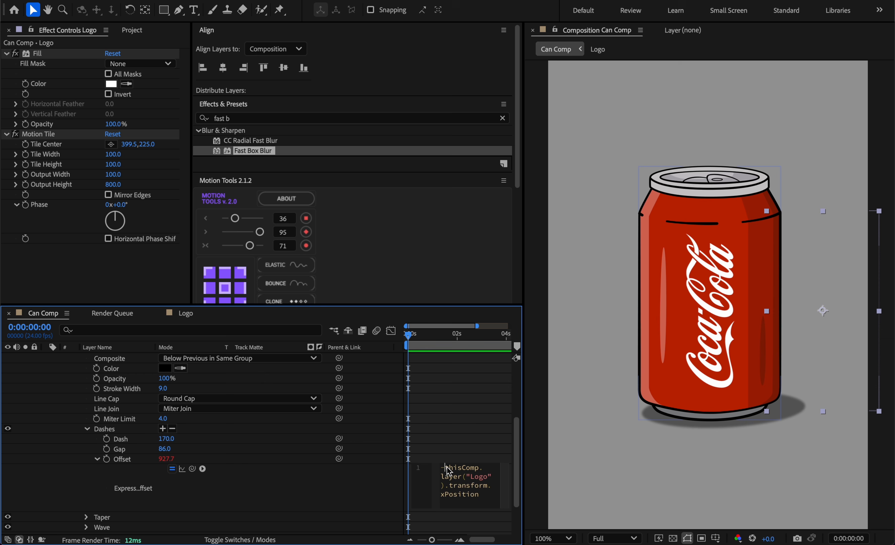
{"action": "left_click", "coordinate": [465, 424]}
Move the Logo layer's X Position to 929.7, and collapse the Logo and Can layers' properties.
{"action": "scroll", "coordinate": [464, 424], "scroll_direction": "up", "scroll_amount": 3}
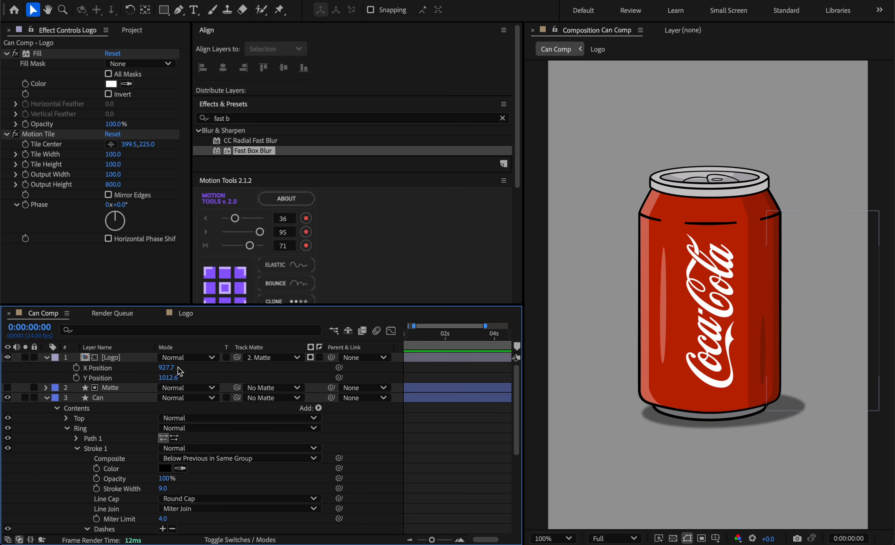
{"action": "left_click_drag", "start_coordinate": [166, 367], "coordinate": [157, 349]}
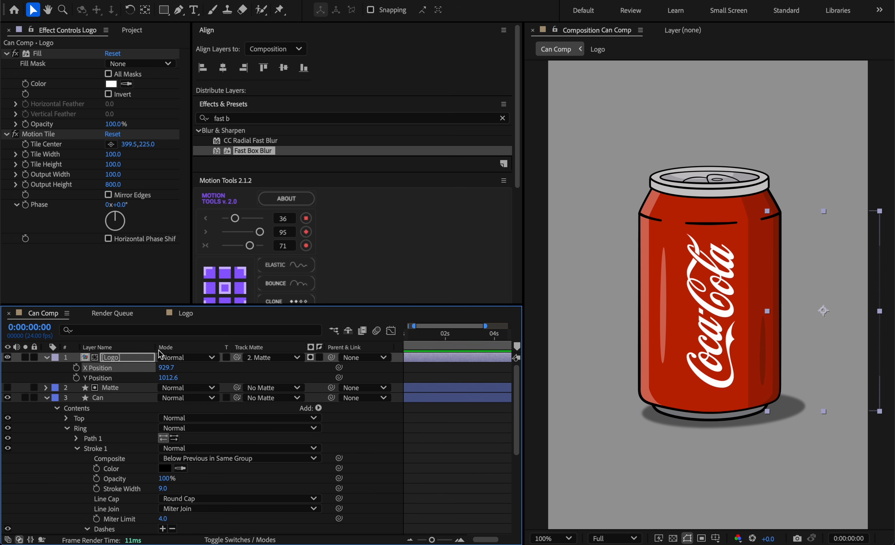
{"action": "left_click", "coordinate": [46, 357]}
{"action": "left_click", "coordinate": [46, 377]}
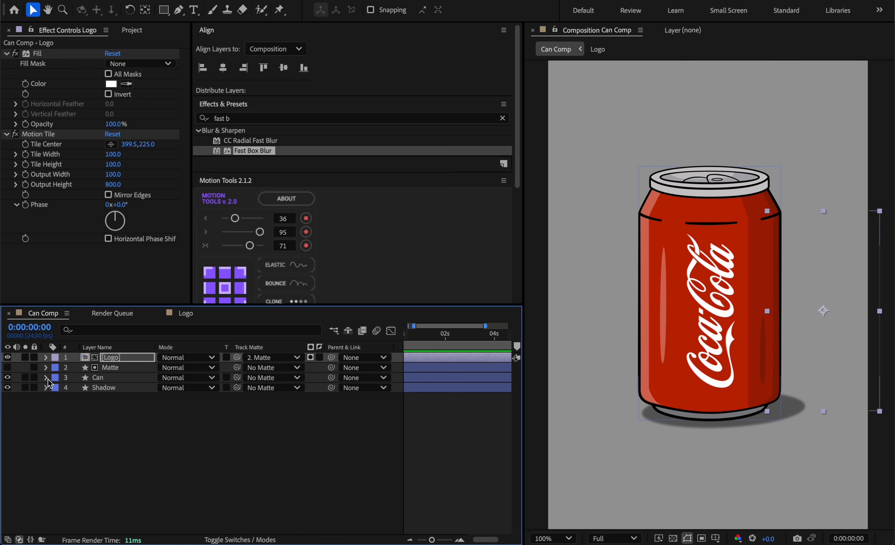
Pre-compose the Logo, Matte and Can layers into a composition named Can, moving all attributes into it.
{"action": "left_click", "coordinate": [118, 377], "text": "shift"}
{"action": "right_click", "coordinate": [128, 378]}
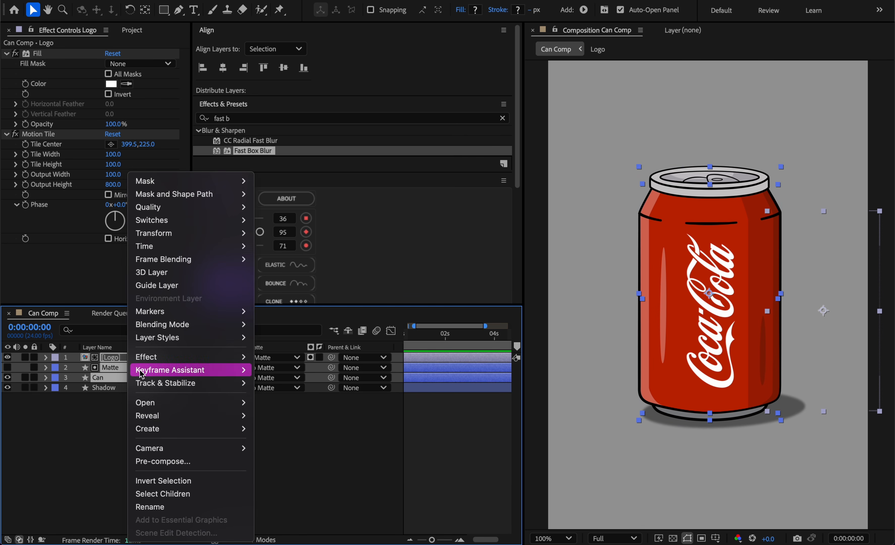
{"action": "left_click", "coordinate": [167, 461]}
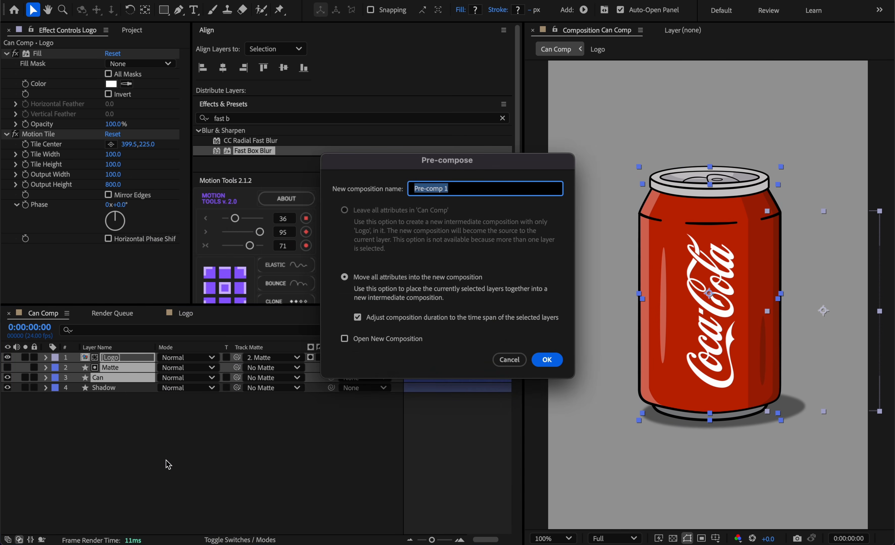
{"action": "type", "text": "Can"}
{"action": "key", "text": "Return"}
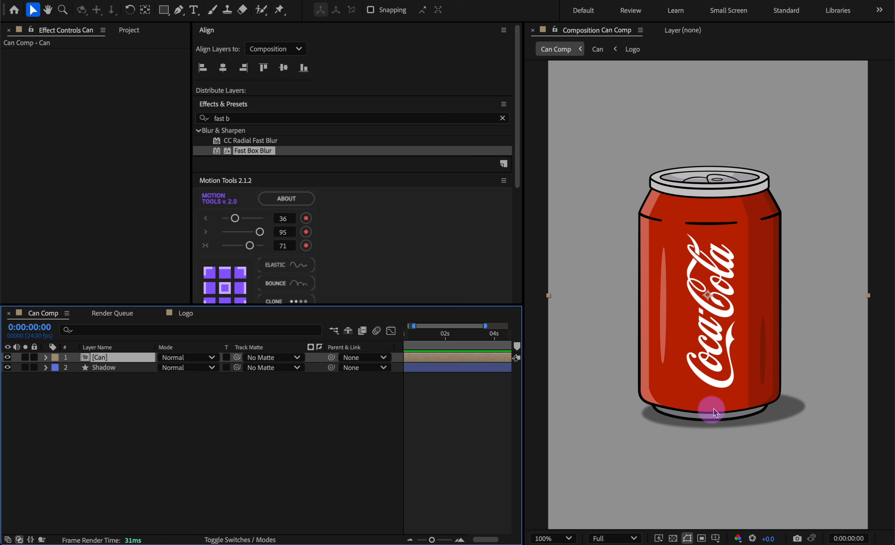
Move the Can precomp's anchor point down to the centre of the can's base.
{"action": "key", "text": "y"}
{"action": "left_click_drag", "start_coordinate": [707, 292], "coordinate": [711, 408]}
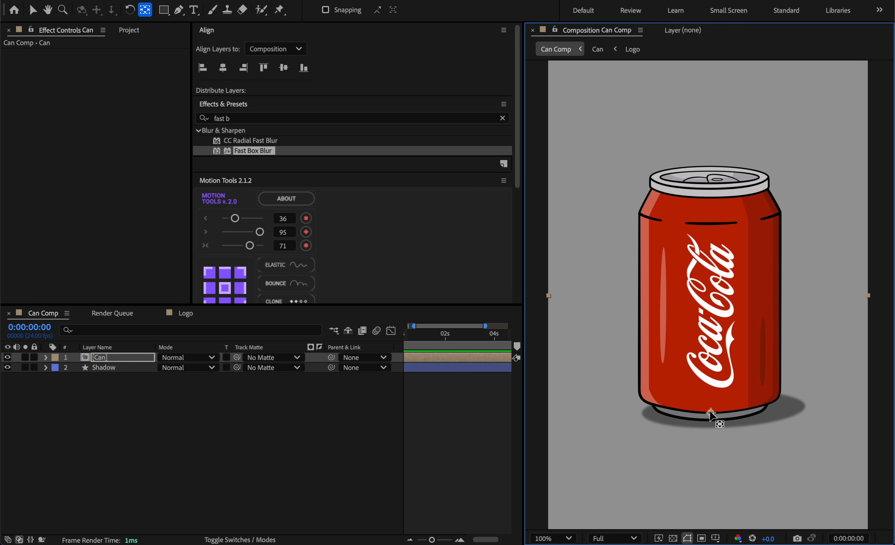
{"action": "key", "text": "v"}
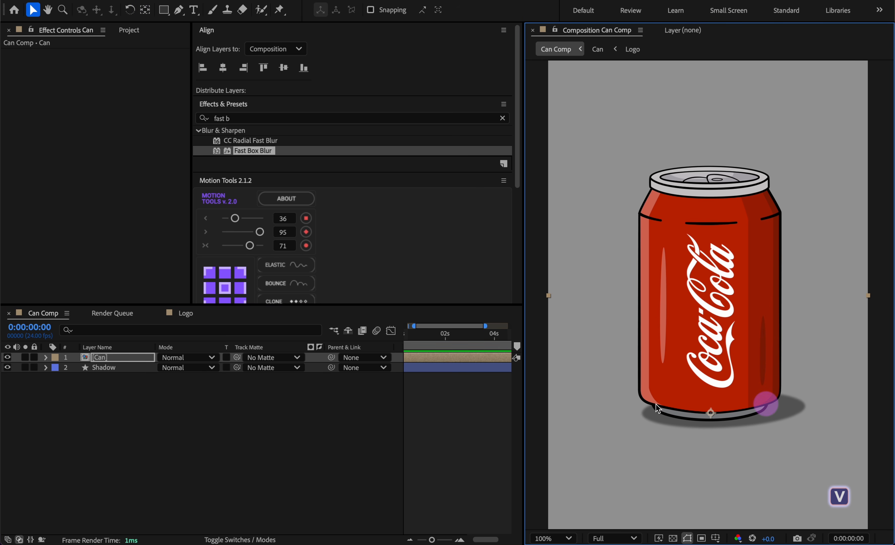
Add a null object at the right corner of the can's base and rename it R.
{"action": "right_click", "coordinate": [299, 423]}
{"action": "mouse_move", "coordinate": [352, 389]}
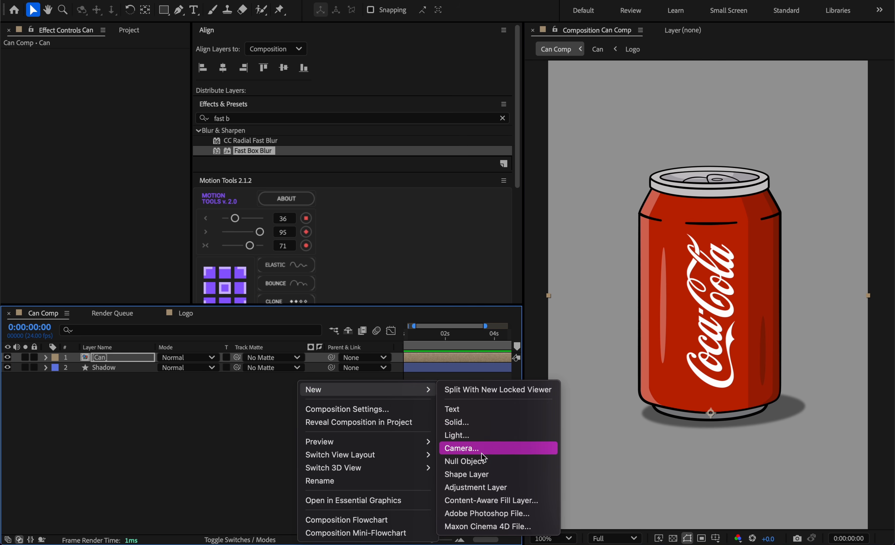
{"action": "left_click", "coordinate": [480, 467]}
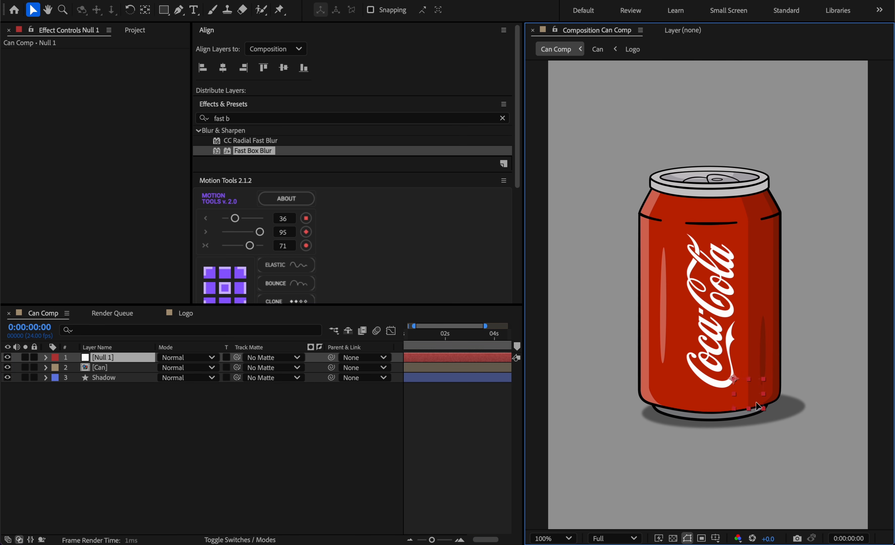
{"action": "key", "text": "Return"}
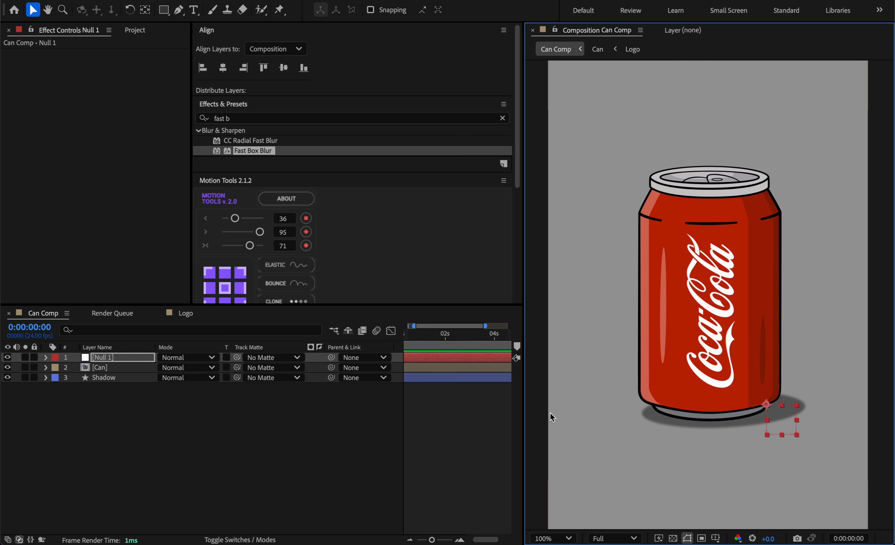
{"action": "left_click", "coordinate": [106, 357]}
{"action": "key", "text": "Return"}
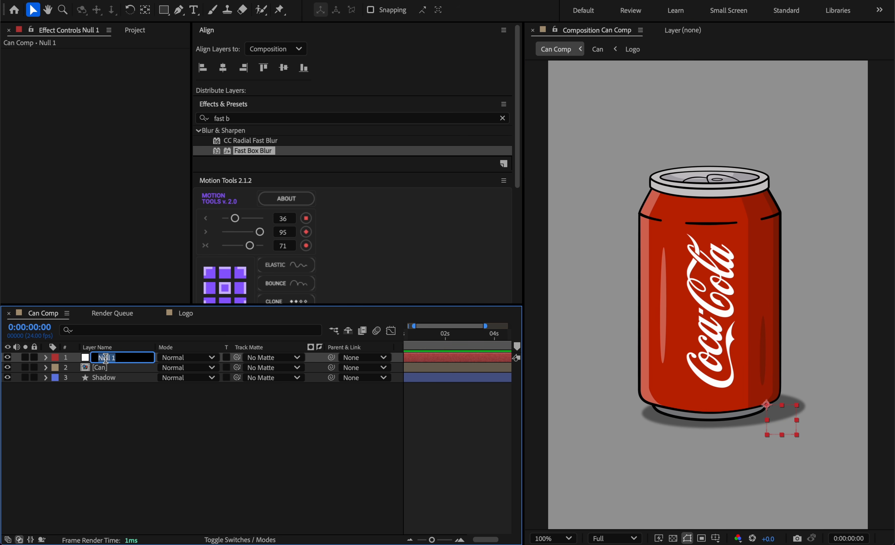
{"action": "key", "text": "Return"}
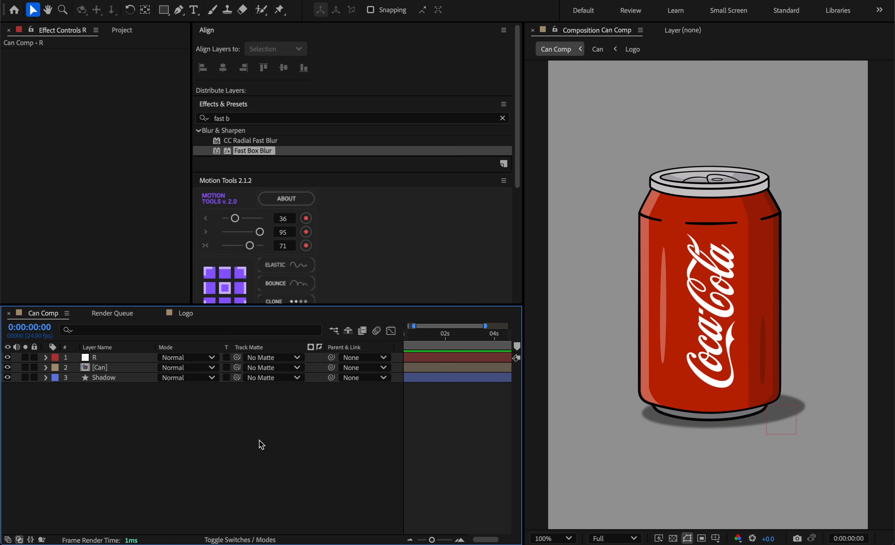
Add a second null object and place it beside the left corner of the can's base.
{"action": "right_click", "coordinate": [260, 443]}
{"action": "mouse_move", "coordinate": [359, 389]}
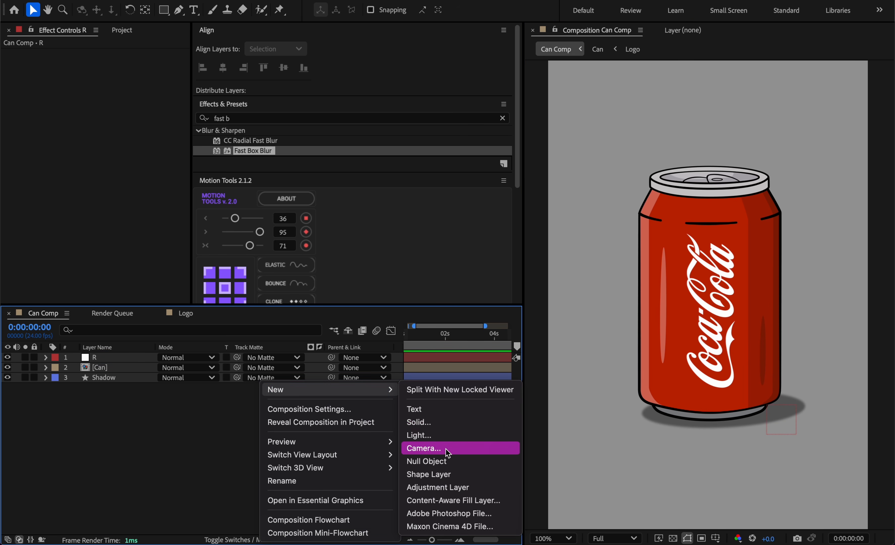
{"action": "left_click", "coordinate": [443, 463]}
{"action": "left_click_drag", "start_coordinate": [710, 311], "coordinate": [702, 261]}
{"action": "scroll", "coordinate": [649, 418], "scroll_direction": "up", "scroll_amount": 1}
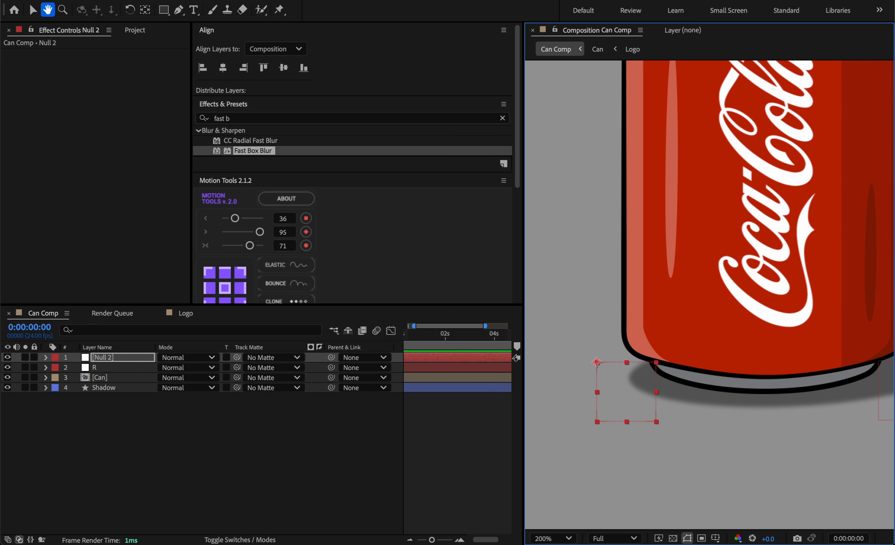
Move the new null's anchor point onto the left corner of the can's base and rename the null L.
{"action": "key", "text": "y"}
{"action": "left_click_drag", "start_coordinate": [596, 361], "coordinate": [660, 363]}
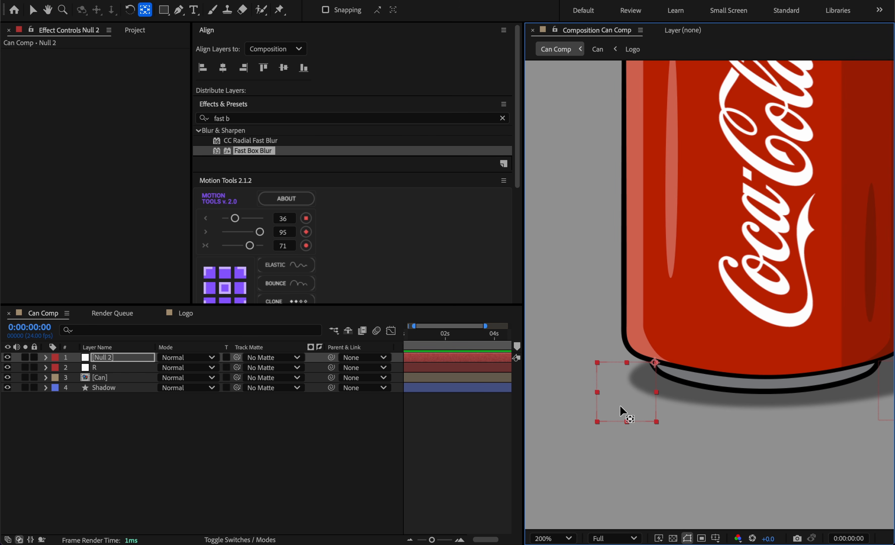
{"action": "key", "text": "v"}
{"action": "left_click", "coordinate": [110, 356]}
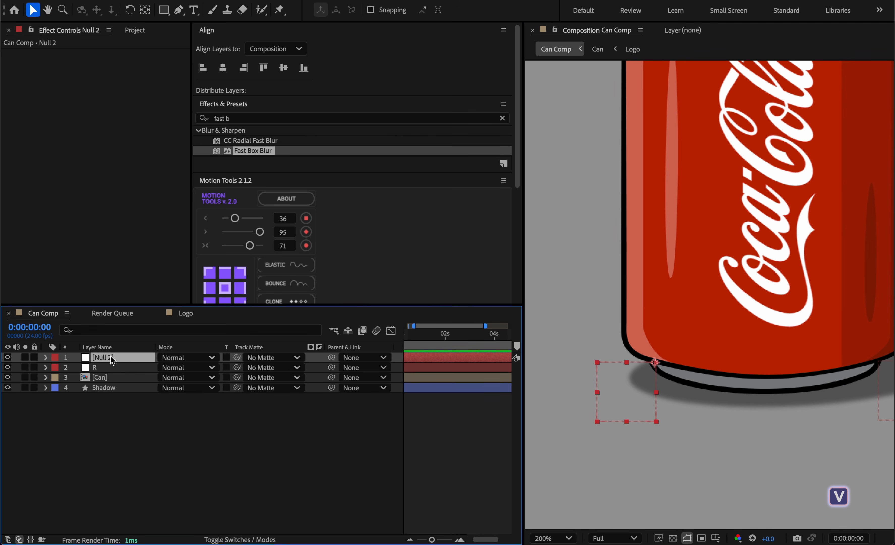
{"action": "left_click", "coordinate": [124, 407]}
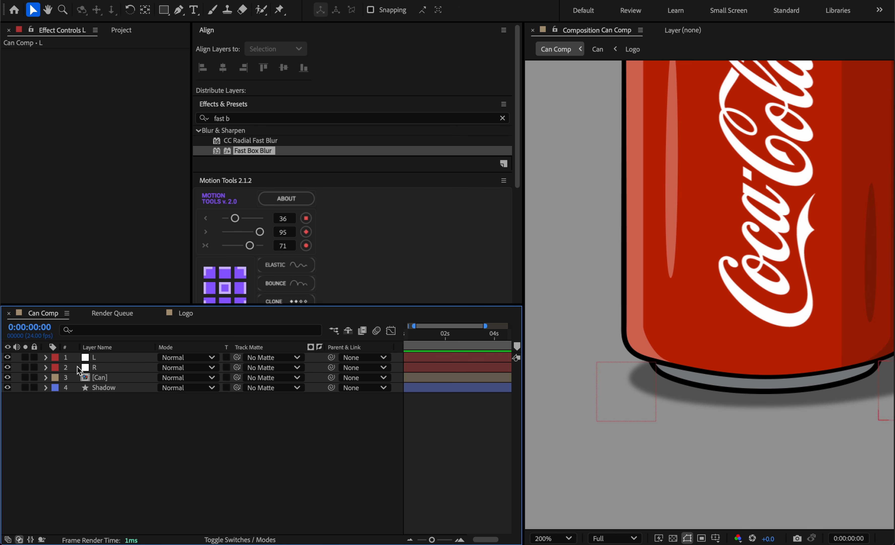
Change the label colour of the L null to aqua and the R null to pink.
{"action": "left_click", "coordinate": [56, 360]}
{"action": "left_click", "coordinate": [83, 343]}
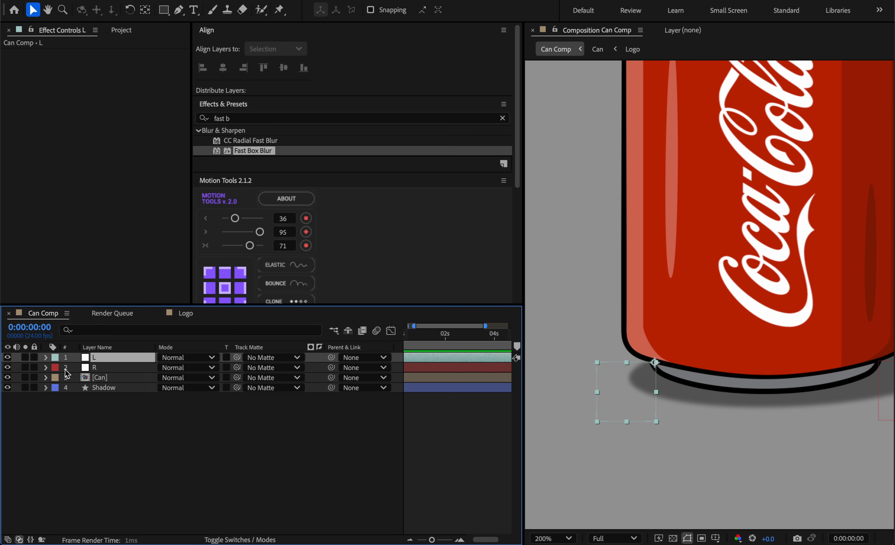
{"action": "left_click", "coordinate": [55, 367]}
{"action": "left_click", "coordinate": [81, 356]}
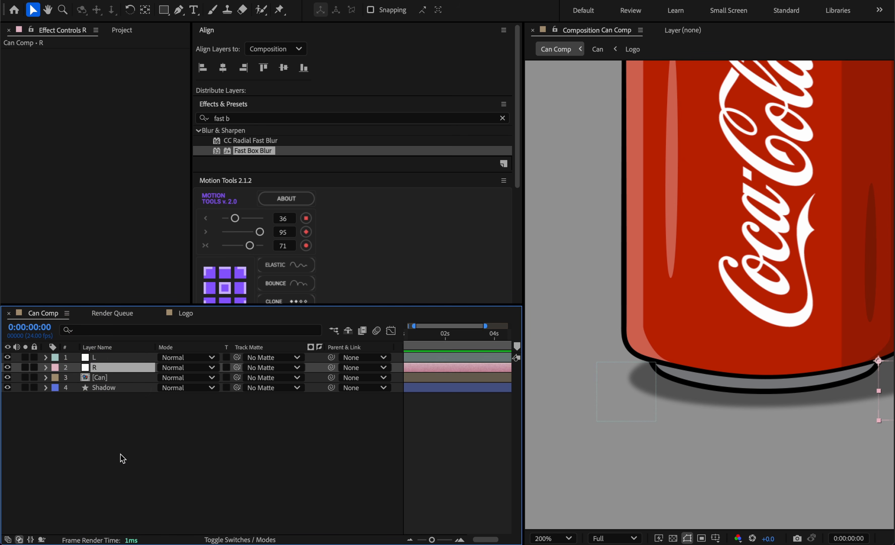
Parent the Can precomp to the R null, and the R null to the L null.
{"action": "left_click", "coordinate": [122, 377]}
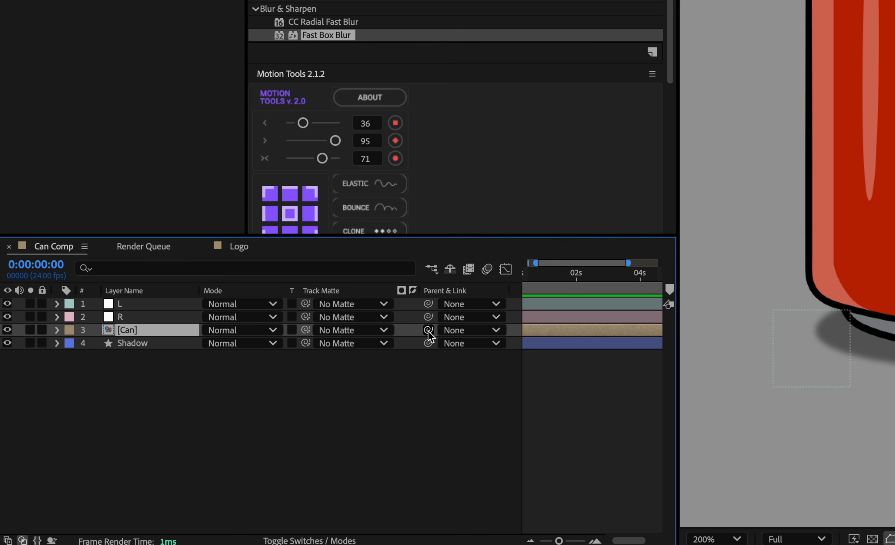
{"action": "left_click_drag", "start_coordinate": [428, 329], "coordinate": [160, 316]}
{"action": "left_click_drag", "start_coordinate": [428, 316], "coordinate": [146, 310]}
Reveal the Rotation property of the L, R and Can layers.
{"action": "key", "text": "r"}
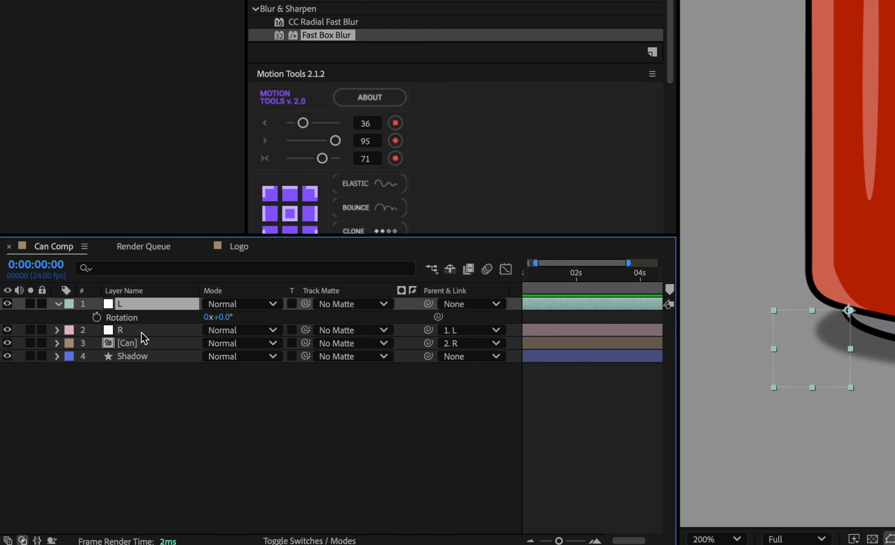
{"action": "left_click", "coordinate": [145, 332]}
{"action": "key", "text": "r"}
{"action": "left_click", "coordinate": [143, 358]}
{"action": "key", "text": "r"}
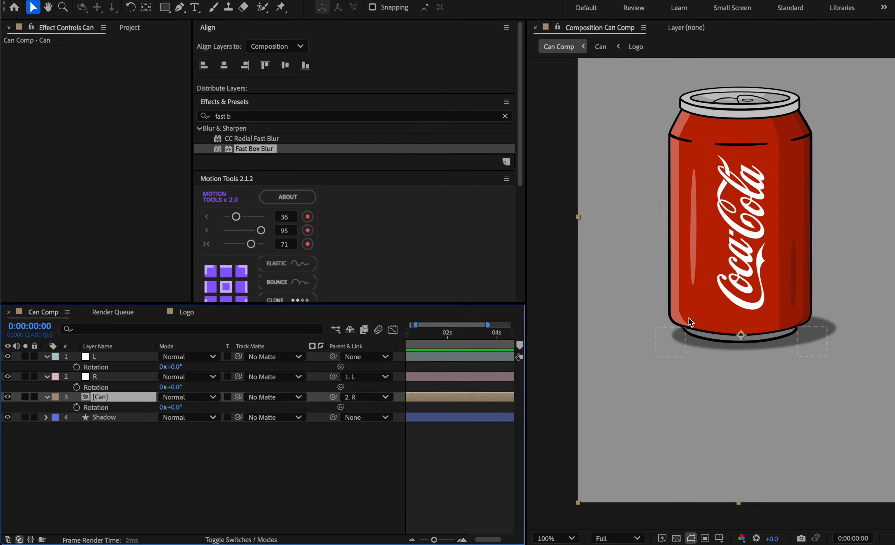
Try rotating the L null and the R null to test the can's rocking, and undo both rotations.
{"action": "key", "text": "v"}
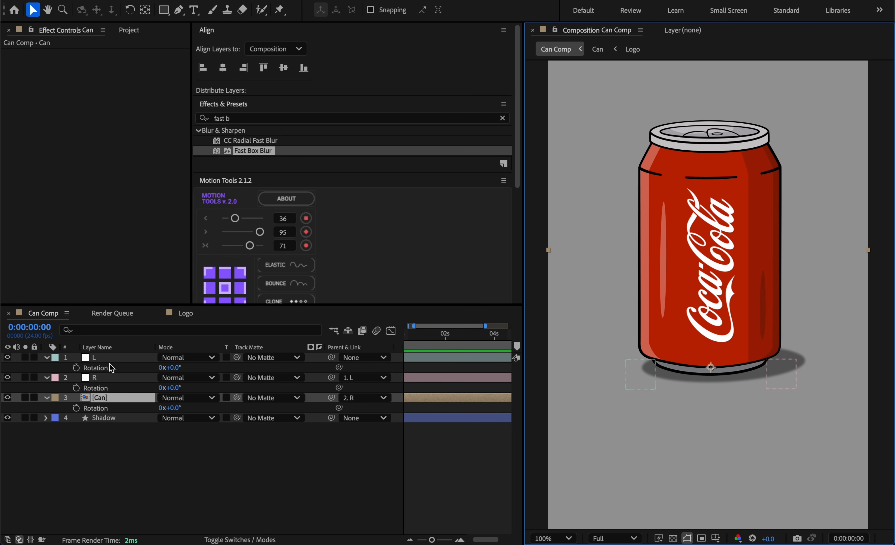
{"action": "left_click_drag", "start_coordinate": [177, 373], "coordinate": [172, 373]}
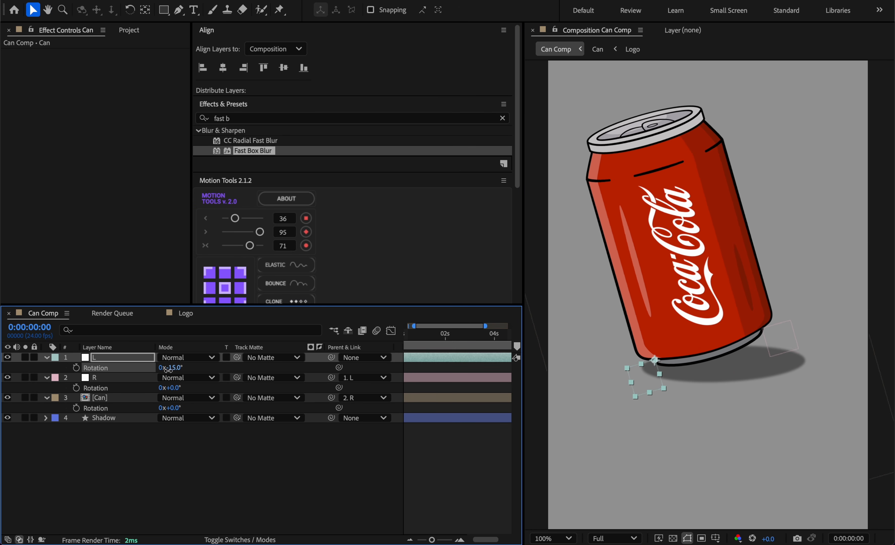
{"action": "key", "text": "ctrl+z"}
{"action": "left_click_drag", "start_coordinate": [175, 387], "coordinate": [204, 406]}
{"action": "key", "text": "ctrl+z"}
{"action": "key", "text": "ctrl+z"}
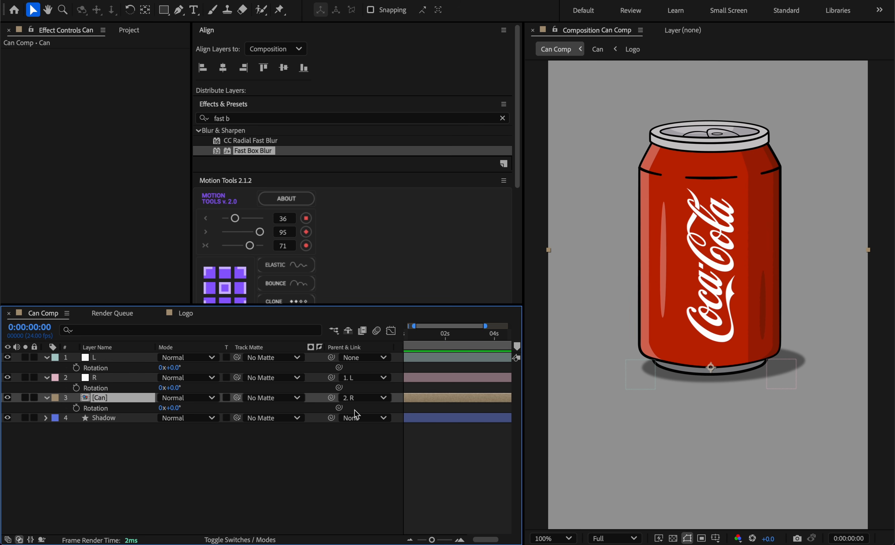
Add a composition marker with the comment Contact at 0:00:01:00.
{"action": "left_click", "coordinate": [241, 539]}
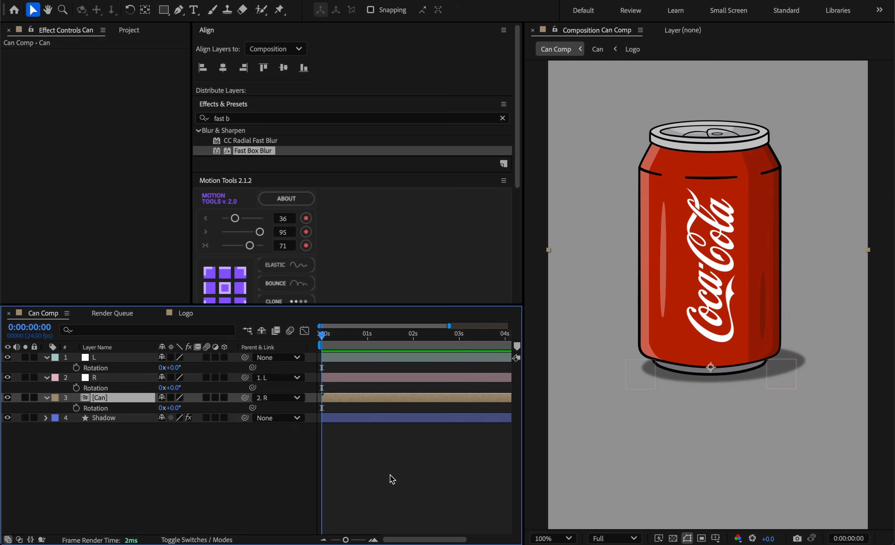
{"action": "left_click_drag", "start_coordinate": [325, 338], "coordinate": [370, 364]}
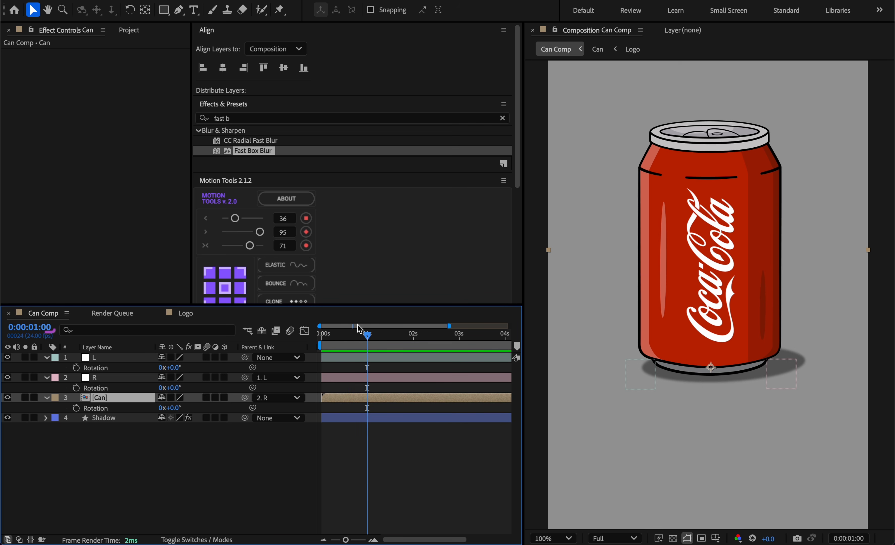
{"action": "left_click", "coordinate": [517, 347]}
{"action": "double_click", "coordinate": [369, 345]}
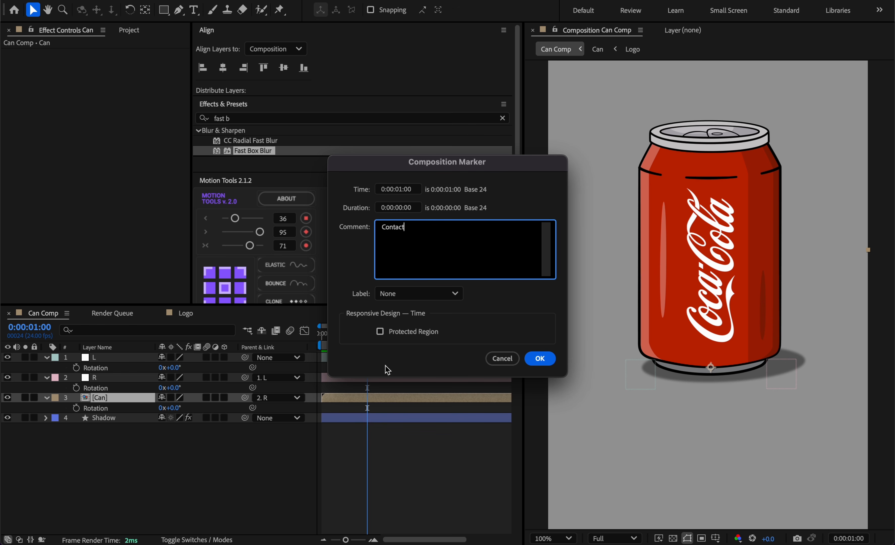
{"action": "left_click", "coordinate": [538, 361]}
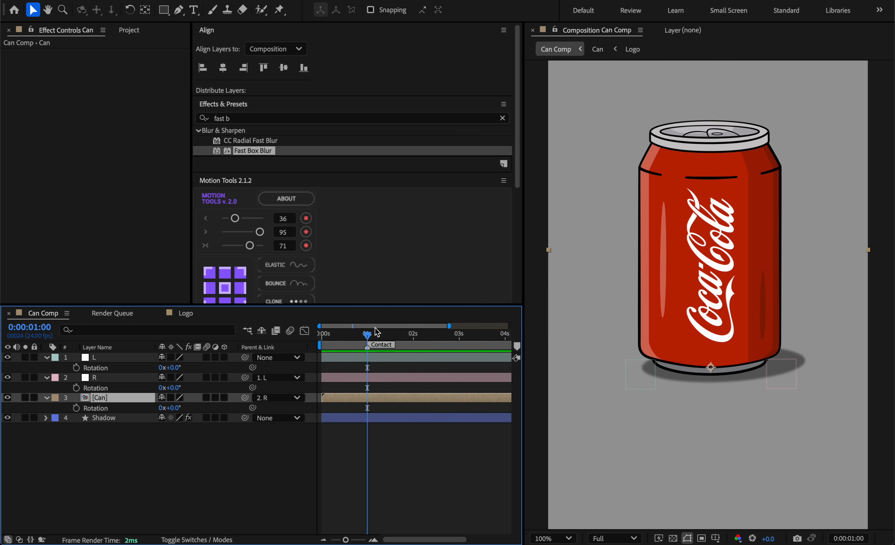
Reveal the Can layer's Position and add Position and Rotation keyframes at the Contact marker.
{"action": "key", "text": "shift"}
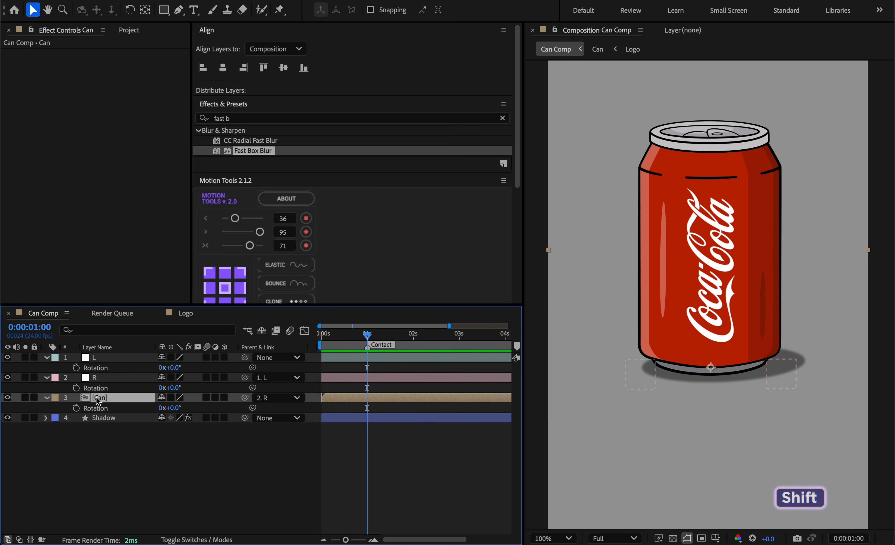
{"action": "key", "text": "shift+p"}
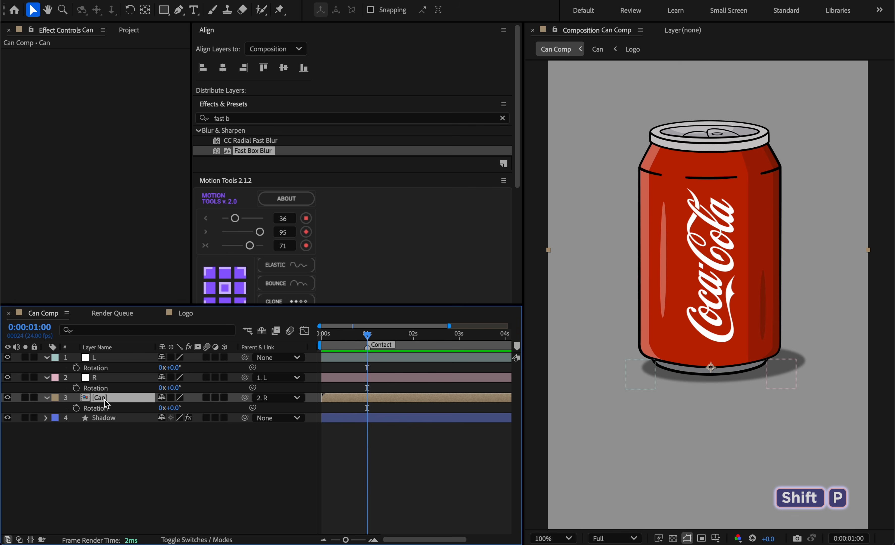
{"action": "key", "text": "shift+p"}
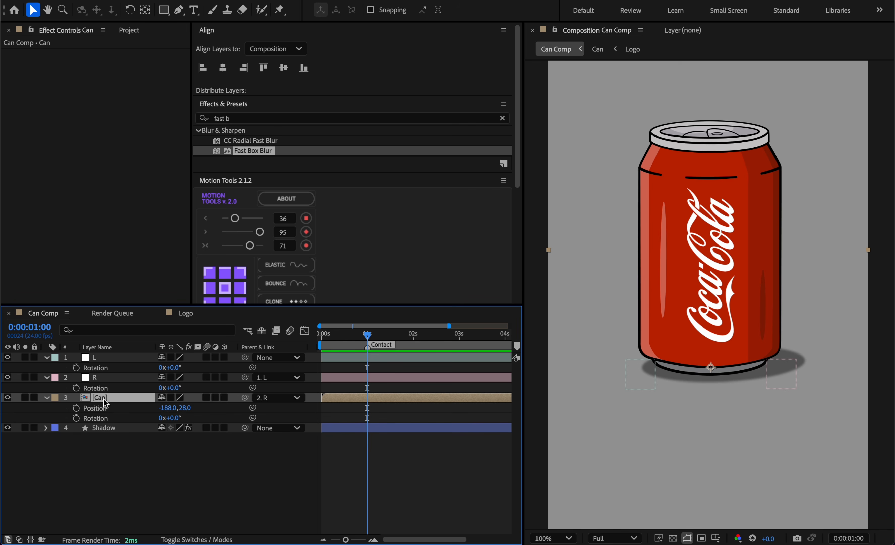
{"action": "left_click", "coordinate": [76, 408]}
{"action": "left_click", "coordinate": [76, 417]}
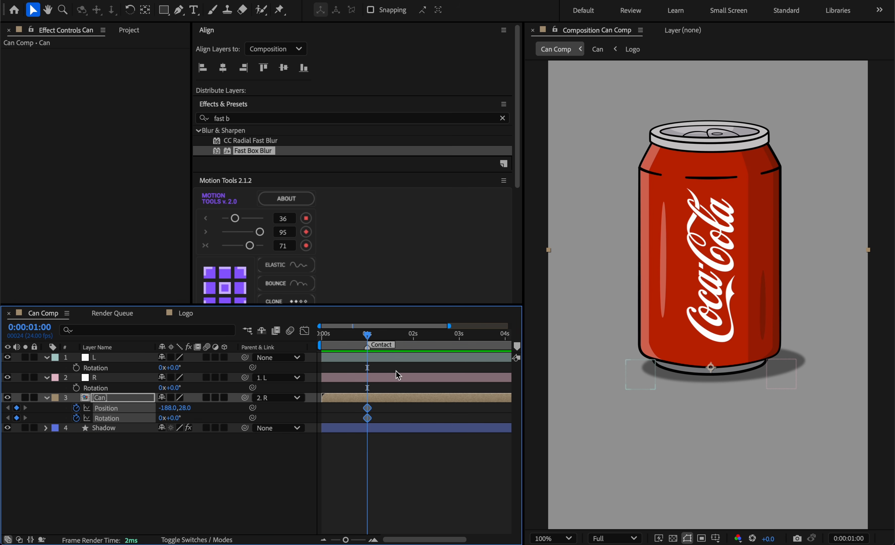
{"action": "scroll", "coordinate": [729, 234], "scroll_direction": "down", "scroll_amount": 2}
{"action": "mouse_move", "coordinate": [705, 250]}
{"action": "left_mouse_down"}
{"action": "mouse_move", "coordinate": [703, 466]}
{"action": "mouse_move", "coordinate": [702, 180]}
{"action": "mouse_move", "coordinate": [703, 245]}
{"action": "left_mouse_up"}
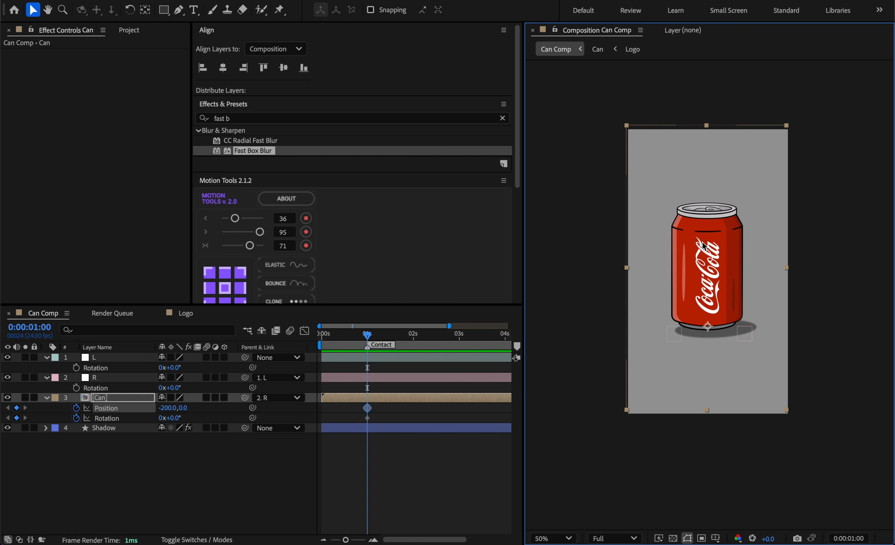
{"action": "key", "text": "ctrl+z"}
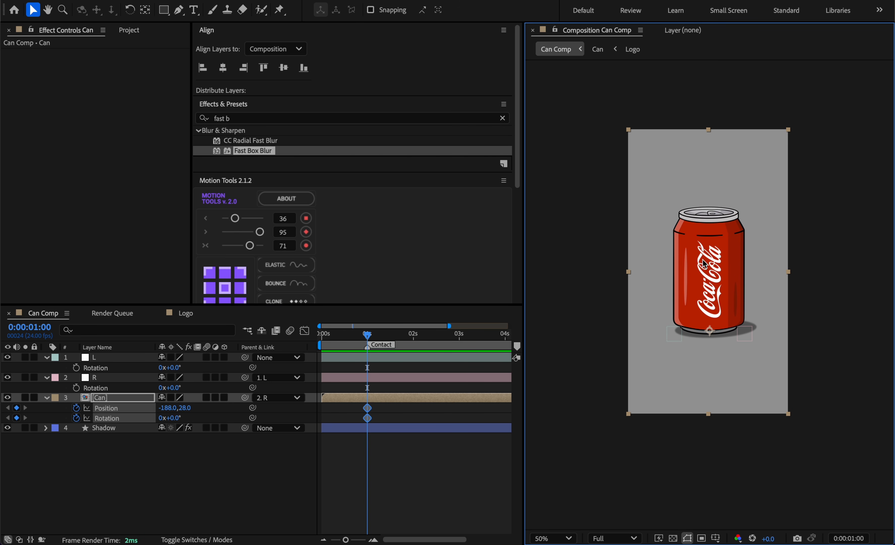
Set the L null's Rotation to -8° so the can tilts on its left corner.
{"action": "left_click", "coordinate": [175, 367]}
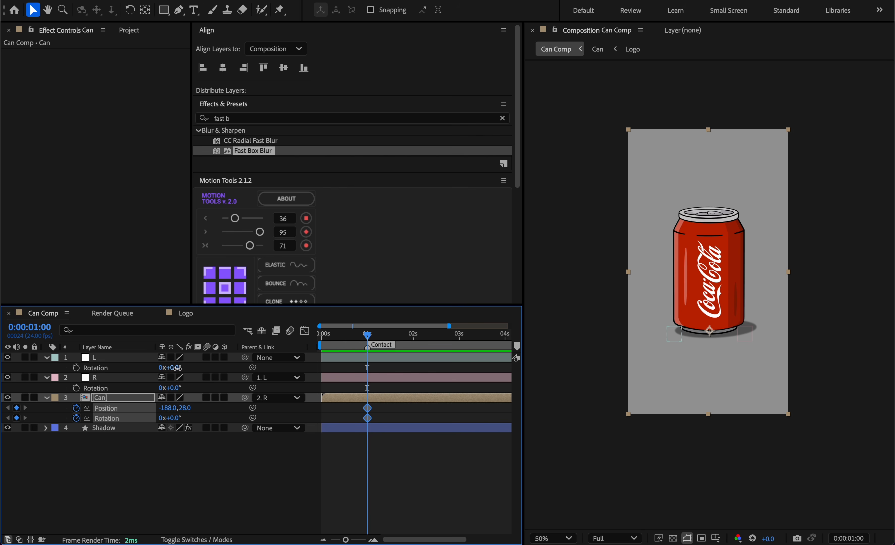
{"action": "key", "text": "Down"}
{"action": "key", "text": "Down"}
{"action": "key", "text": "Down"}
{"action": "key", "text": "Down"}
{"action": "key", "text": "Down"}
{"action": "key", "text": "Down"}
{"action": "key", "text": "Down"}
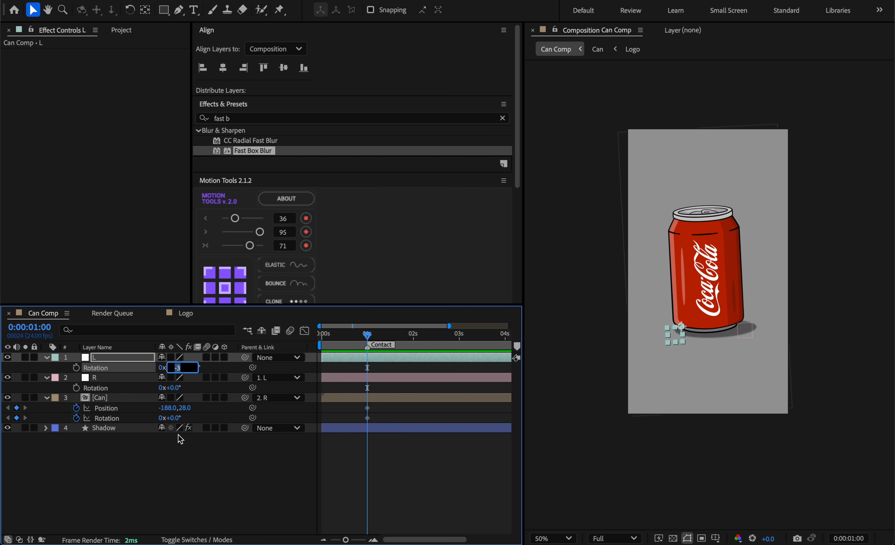
{"action": "key", "text": "Down"}
{"action": "left_click", "coordinate": [170, 453]}
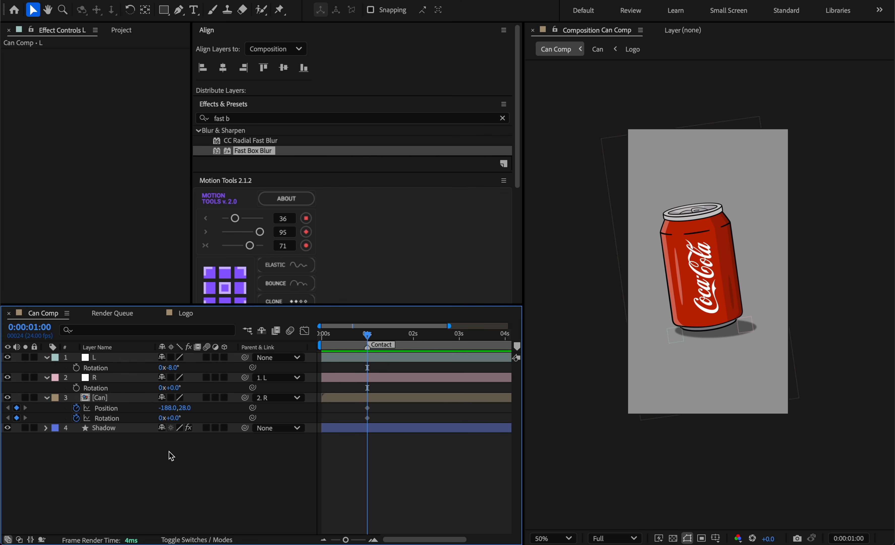
{"action": "left_click", "coordinate": [110, 357]}
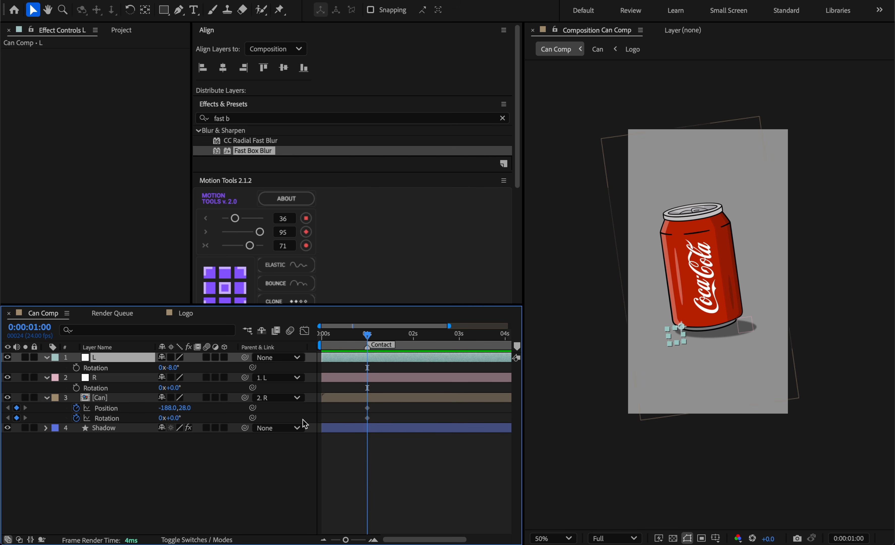
Keyframe the Can's Position below the frame at 0:00:00:00 and raised well above its shadow at 0:00:00:16.
{"action": "left_click_drag", "start_coordinate": [368, 336], "coordinate": [311, 334]}
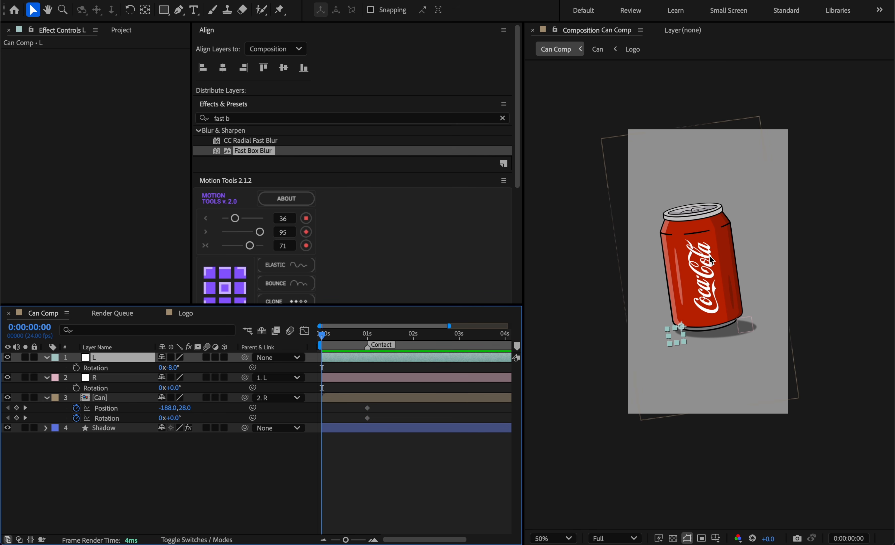
{"action": "left_click_drag", "start_coordinate": [702, 249], "coordinate": [716, 478]}
{"action": "left_click_drag", "start_coordinate": [323, 335], "coordinate": [355, 341]}
{"action": "left_click_drag", "start_coordinate": [692, 352], "coordinate": [696, 249]}
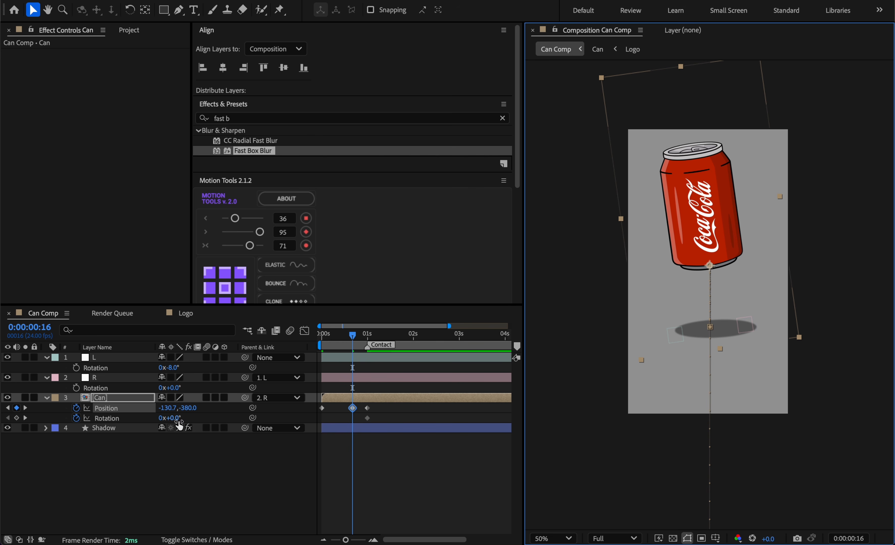
Add a 22° Rotation keyframe for the Can at 0:00:00:00 and apply Easy Ease to all its keyframes.
{"action": "left_click_drag", "start_coordinate": [178, 422], "coordinate": [193, 424]}
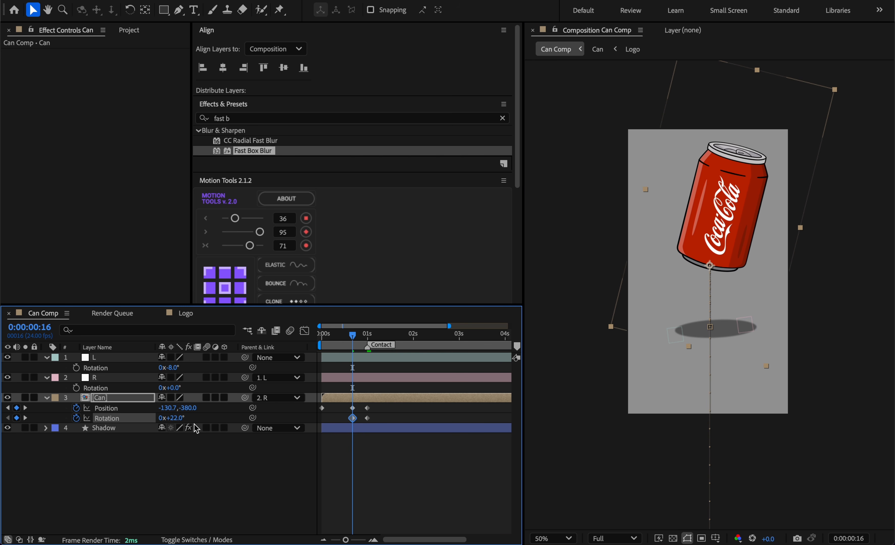
{"action": "left_click_drag", "start_coordinate": [353, 420], "coordinate": [323, 419]}
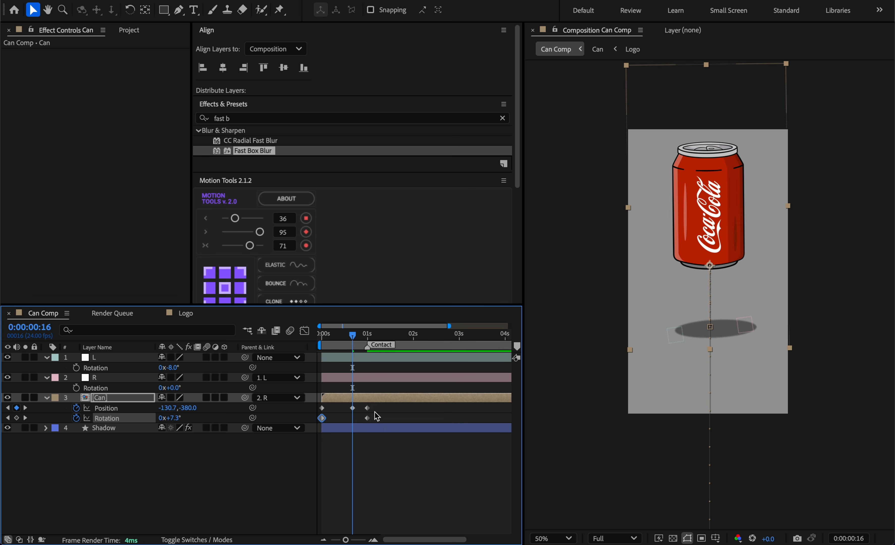
{"action": "left_click_drag", "start_coordinate": [383, 410], "coordinate": [304, 430]}
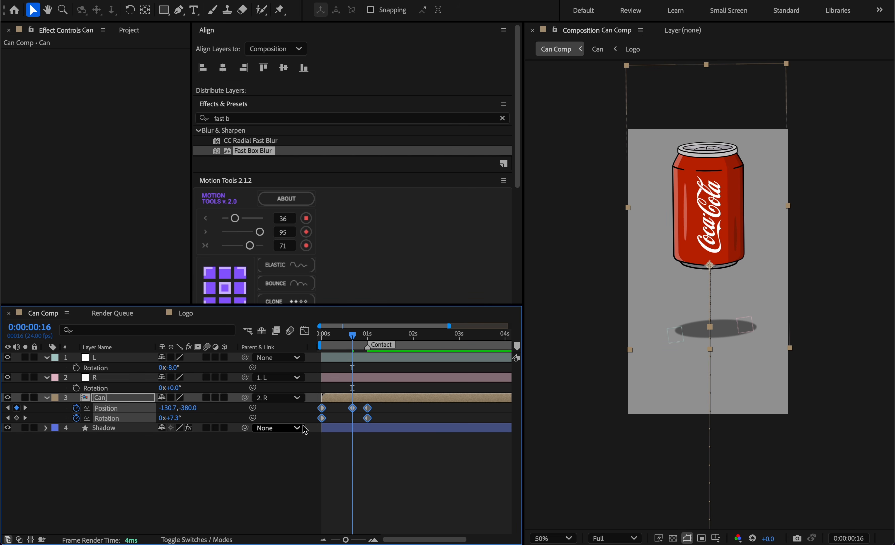
{"action": "key", "text": "F9"}
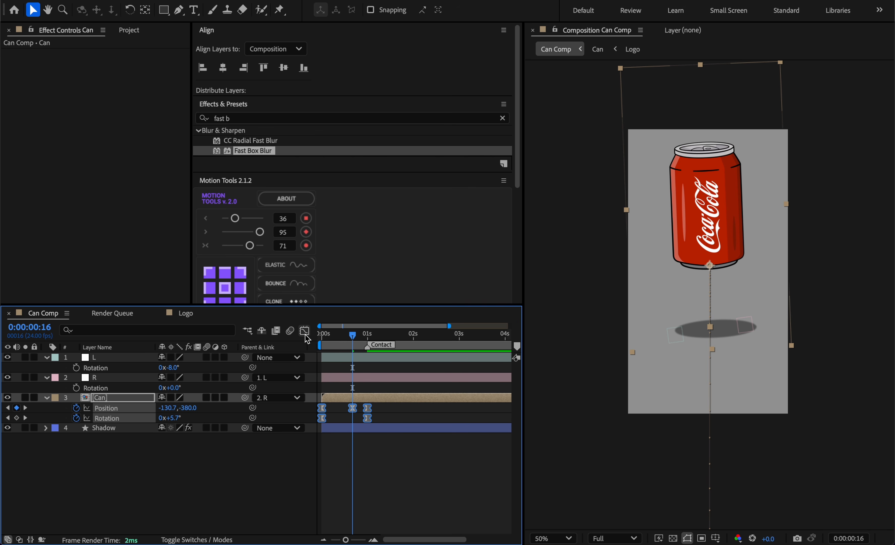
Shorten the first keyframe's outgoing ease in the Can's Position speed graph so the launch starts fast.
{"action": "left_click", "coordinate": [113, 474]}
{"action": "left_click", "coordinate": [118, 411]}
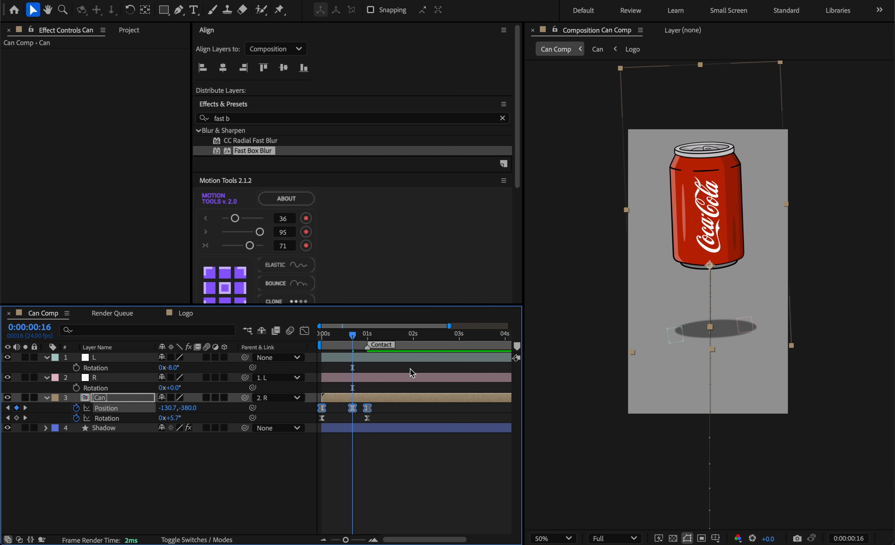
{"action": "left_click", "coordinate": [304, 332]}
{"action": "key", "text": "="}
{"action": "key", "text": "="}
{"action": "scroll", "coordinate": [374, 374], "scroll_direction": "left", "scroll_amount": 5}
{"action": "left_click_drag", "start_coordinate": [354, 489], "coordinate": [323, 505]}
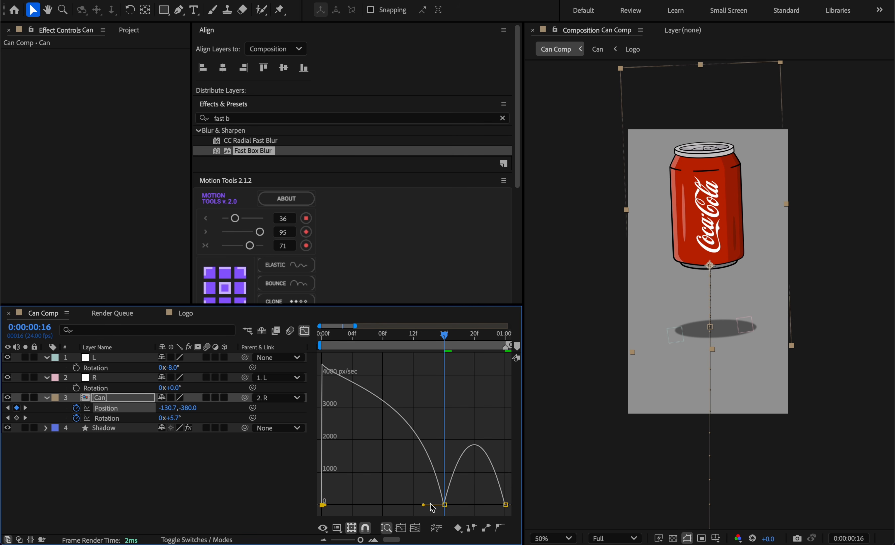
Lengthen the eases on both sides of the frame 16 Position keyframe and shorten the incoming ease at the Contact marker.
{"action": "left_click_drag", "start_coordinate": [445, 334], "coordinate": [421, 334]}
{"action": "left_click_drag", "start_coordinate": [423, 504], "coordinate": [392, 508]}
{"action": "left_click_drag", "start_coordinate": [454, 505], "coordinate": [470, 505]}
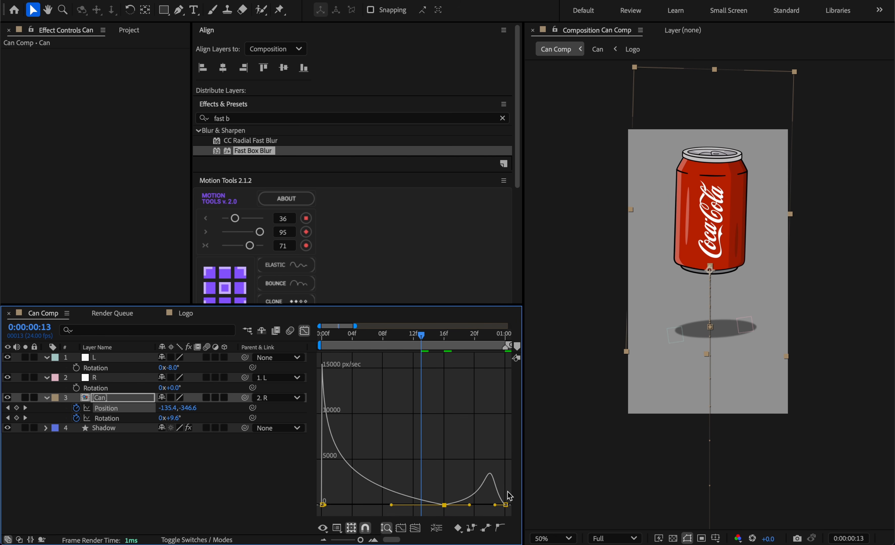
{"action": "left_click_drag", "start_coordinate": [525, 487], "coordinate": [561, 486]}
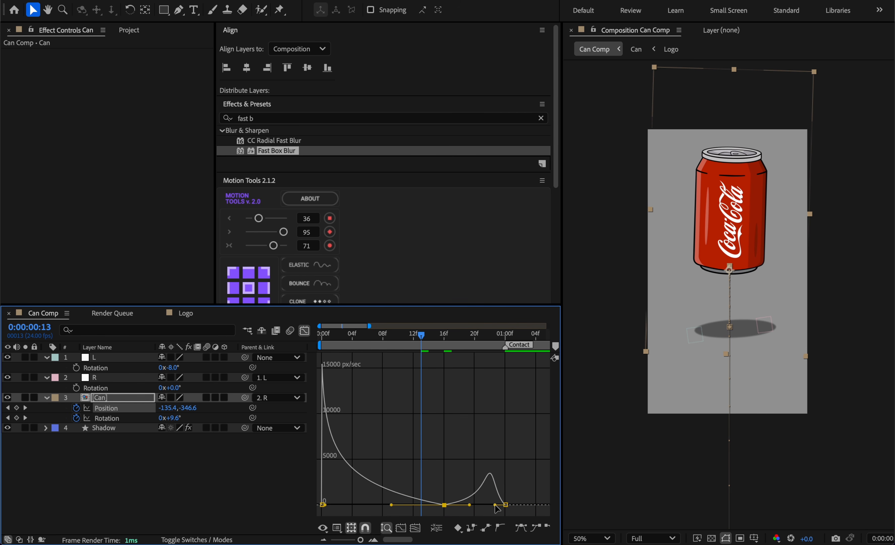
{"action": "left_click_drag", "start_coordinate": [498, 505], "coordinate": [505, 507]}
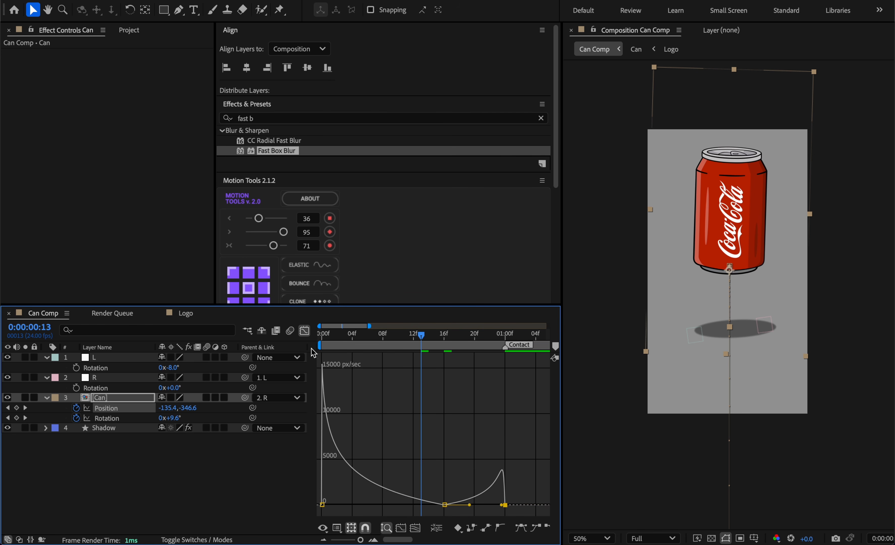
{"action": "left_click", "coordinate": [305, 331]}
Keyframe the L null's Rotation at -8° on 0:00:00:21 and 0° on 0:00:01:02.
{"action": "left_click_drag", "start_coordinate": [424, 336], "coordinate": [513, 331]}
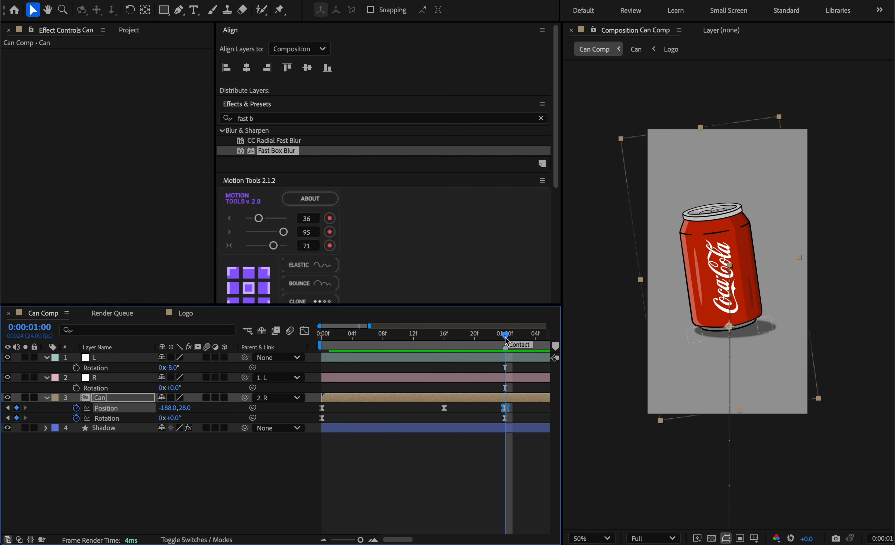
{"action": "scroll", "coordinate": [451, 406], "scroll_direction": "right", "scroll_amount": 2}
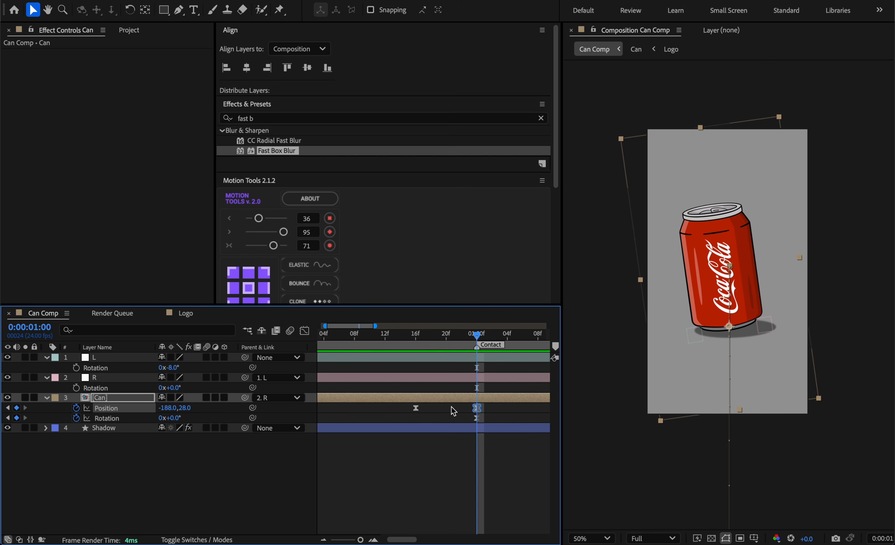
{"action": "left_click", "coordinate": [471, 336]}
{"action": "left_click_drag", "start_coordinate": [471, 336], "coordinate": [454, 336]}
{"action": "left_click", "coordinate": [76, 367]}
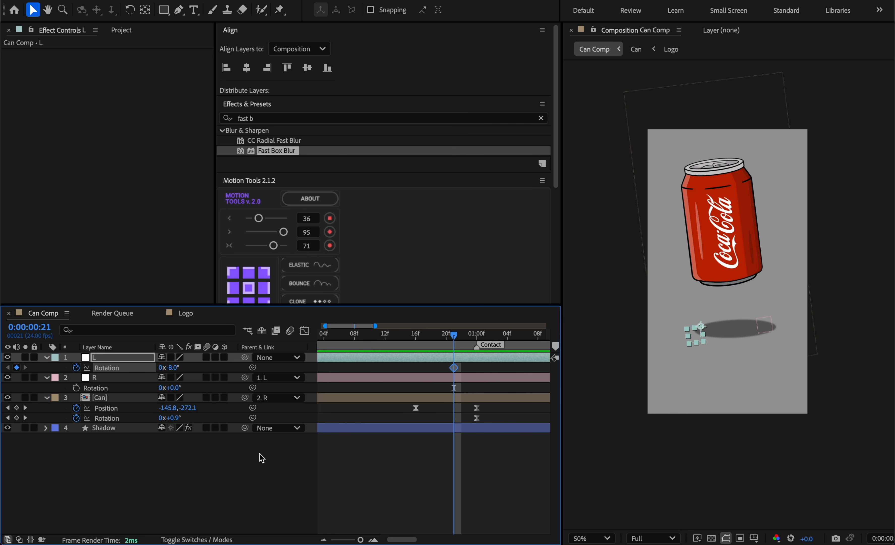
{"action": "scroll", "coordinate": [260, 454], "scroll_direction": "right", "scroll_amount": 1}
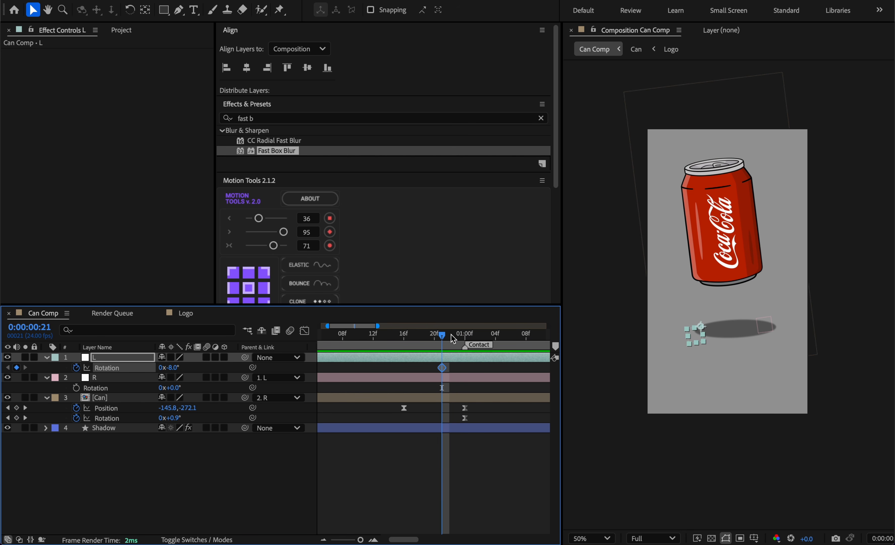
{"action": "left_click_drag", "start_coordinate": [443, 337], "coordinate": [481, 337]}
{"action": "left_click", "coordinate": [174, 368]}
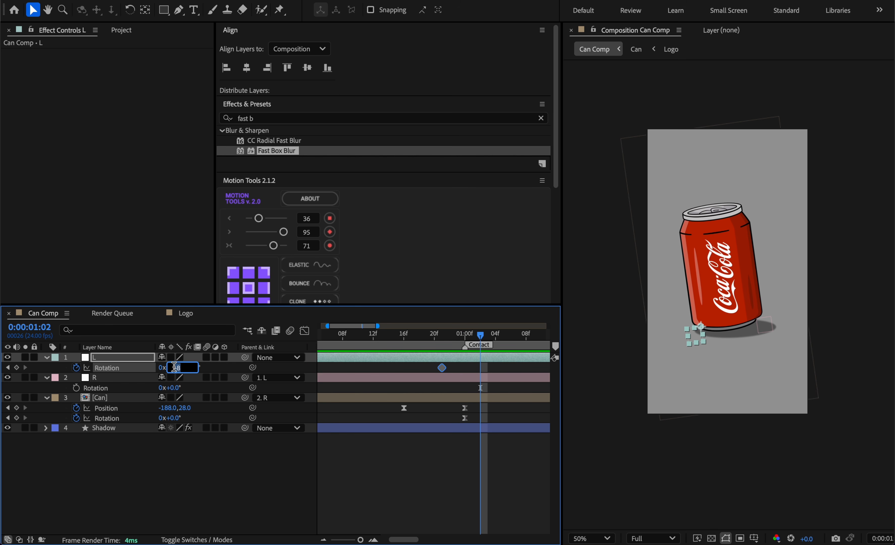
{"action": "key", "text": "Return"}
Apply Easy Ease to the L null's Rotation keyframes and shorten the incoming ease at 0:00:01:02 in the speed graph.
{"action": "left_click_drag", "start_coordinate": [498, 367], "coordinate": [427, 371]}
{"action": "key", "text": "F9"}
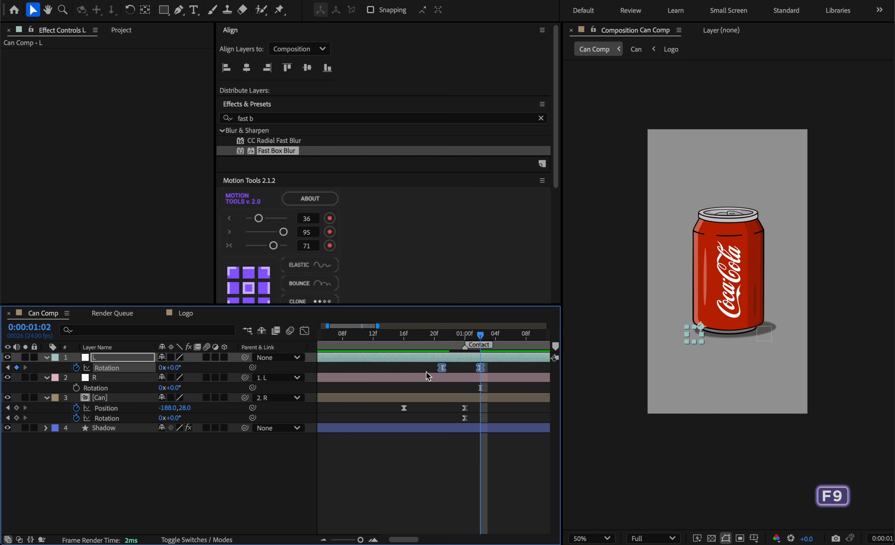
{"action": "left_click", "coordinate": [304, 330]}
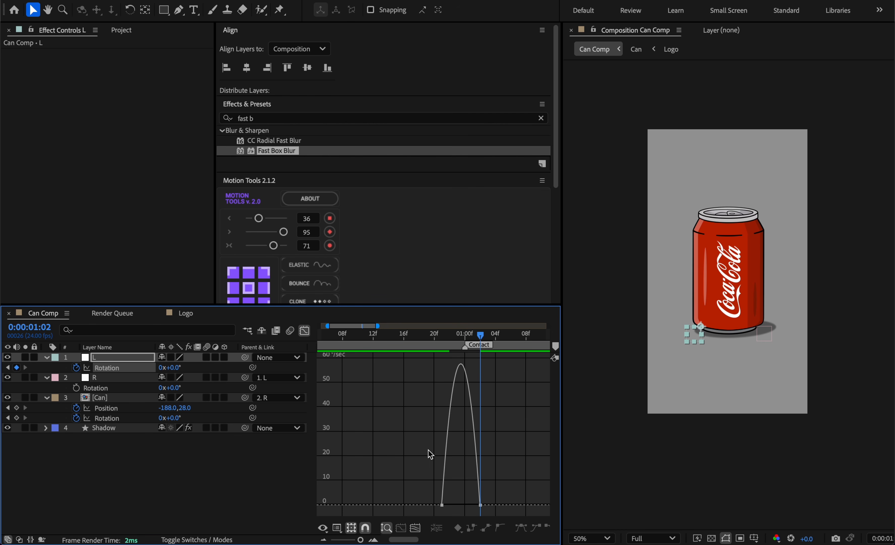
{"action": "key", "text": "XF86AudioLowerVolume"}
{"action": "key", "text": "="}
{"action": "left_click_drag", "start_coordinate": [425, 489], "coordinate": [481, 514]}
{"action": "left_click", "coordinate": [303, 334]}
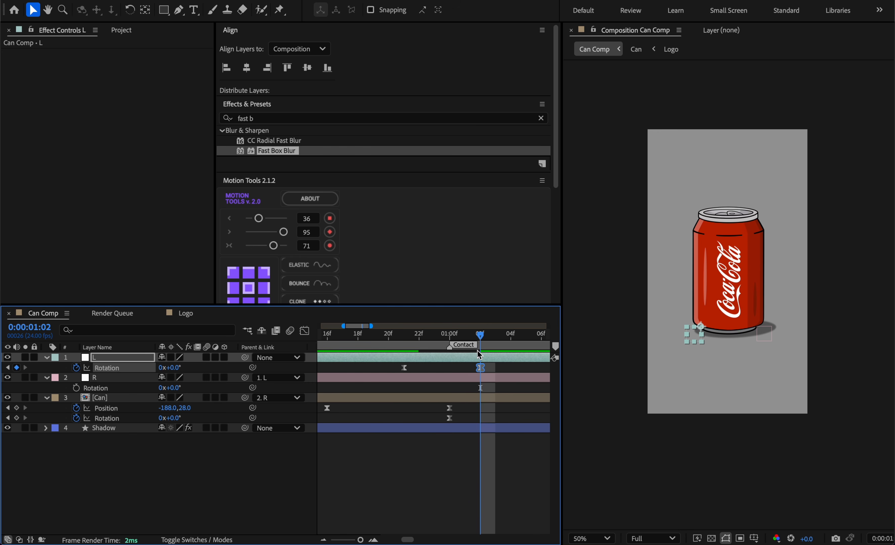
Keyframe the R null's Rotation at 0° on 0:00:01:02 and 6° on 0:00:01:12.
{"action": "mouse_move", "coordinate": [479, 334]}
{"action": "left_mouse_down"}
{"action": "mouse_move", "coordinate": [360, 337]}
{"action": "mouse_move", "coordinate": [498, 344]}
{"action": "mouse_move", "coordinate": [427, 345]}
{"action": "mouse_move", "coordinate": [476, 344]}
{"action": "left_mouse_up"}
{"action": "left_click", "coordinate": [480, 378]}
{"action": "scroll", "coordinate": [431, 405], "scroll_direction": "right", "scroll_amount": 3}
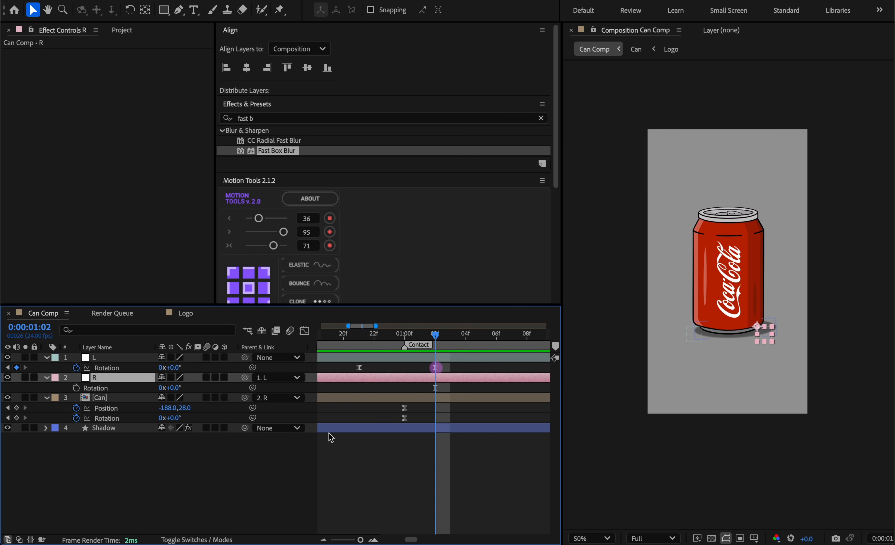
{"action": "left_click", "coordinate": [76, 387]}
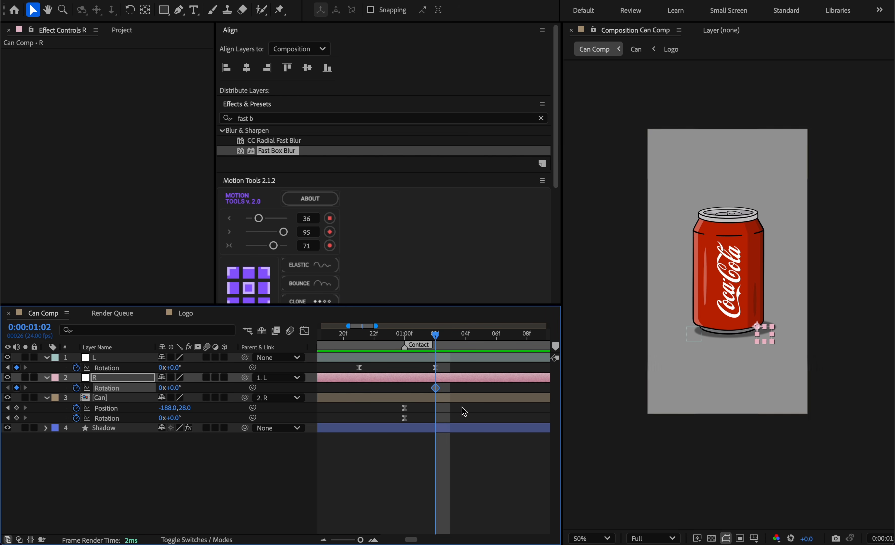
{"action": "scroll", "coordinate": [441, 426], "scroll_direction": "right", "scroll_amount": 2}
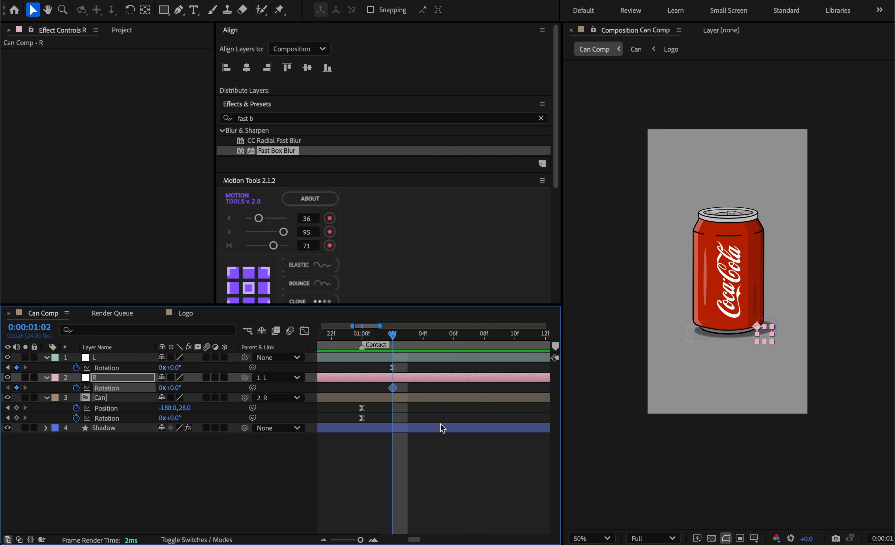
{"action": "key", "text": "shift"}
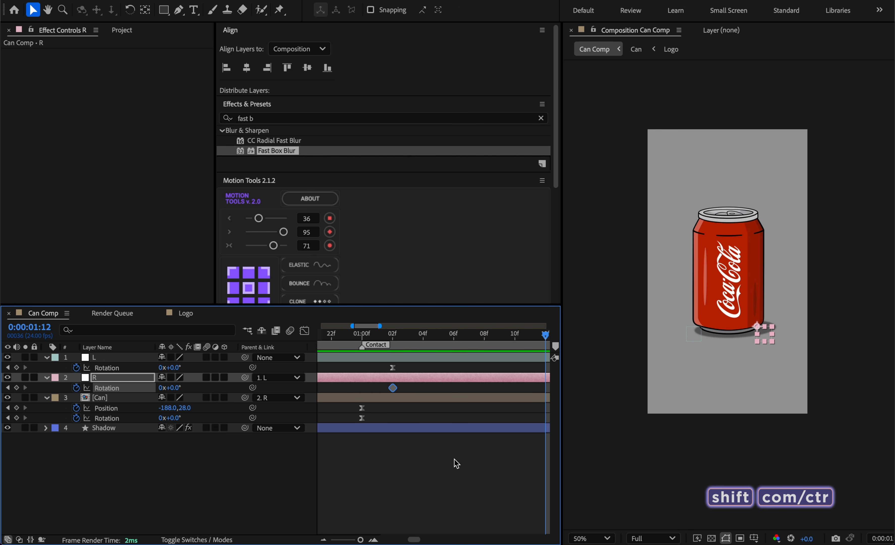
{"action": "scroll", "coordinate": [453, 458], "scroll_direction": "right", "scroll_amount": 3}
{"action": "scroll", "coordinate": [454, 459], "scroll_direction": "down", "scroll_amount": 4}
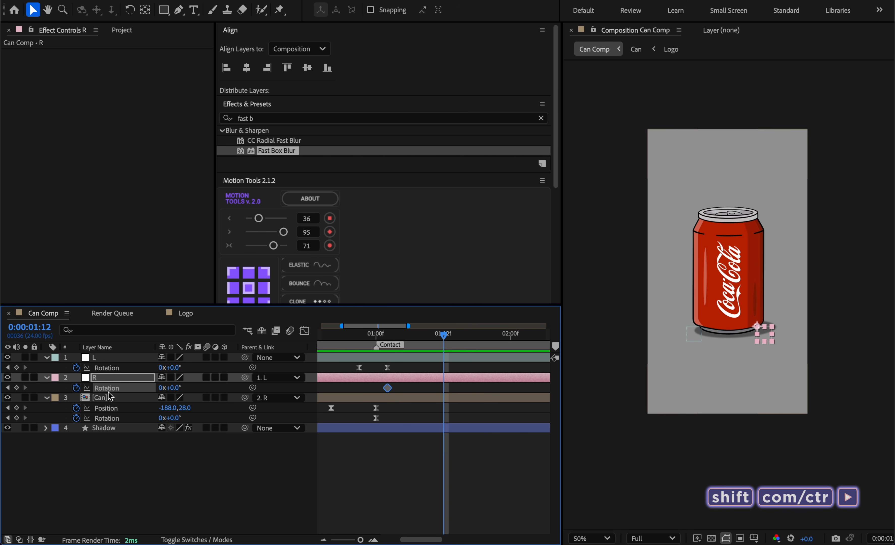
{"action": "mouse_move", "coordinate": [178, 390]}
{"action": "left_mouse_down"}
{"action": "mouse_move", "coordinate": [187, 397]}
{"action": "mouse_move", "coordinate": [180, 394]}
{"action": "left_mouse_up"}
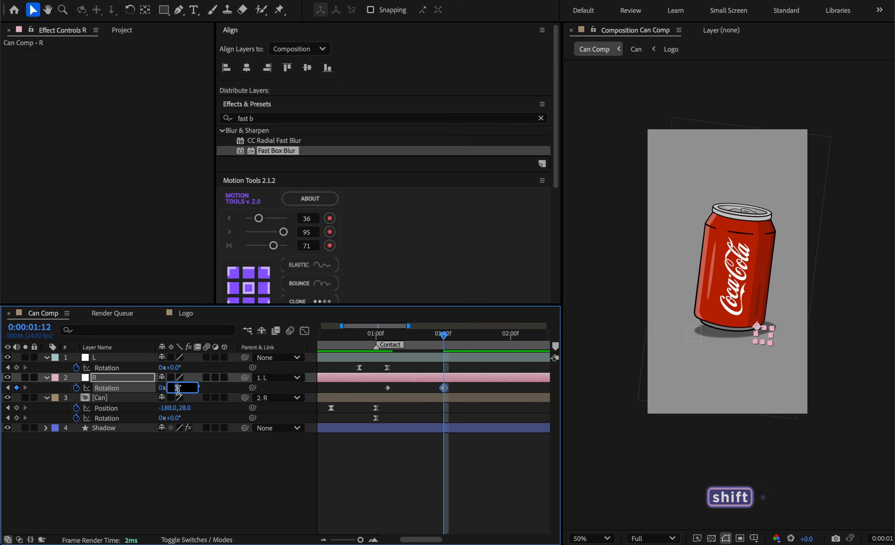
{"action": "key", "text": "ctrl+shift+a"}
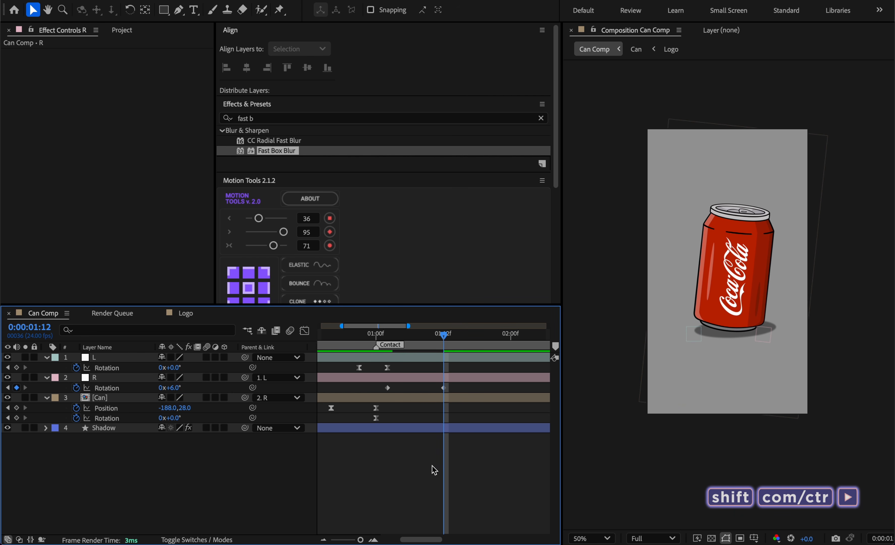
Add a 0° Rotation keyframe for the R null at 0:00:01:22 and apply Easy Ease to all its Rotation keyframes.
{"action": "key", "text": "ctrl+shift+Right"}
{"action": "left_click", "coordinate": [172, 390]}
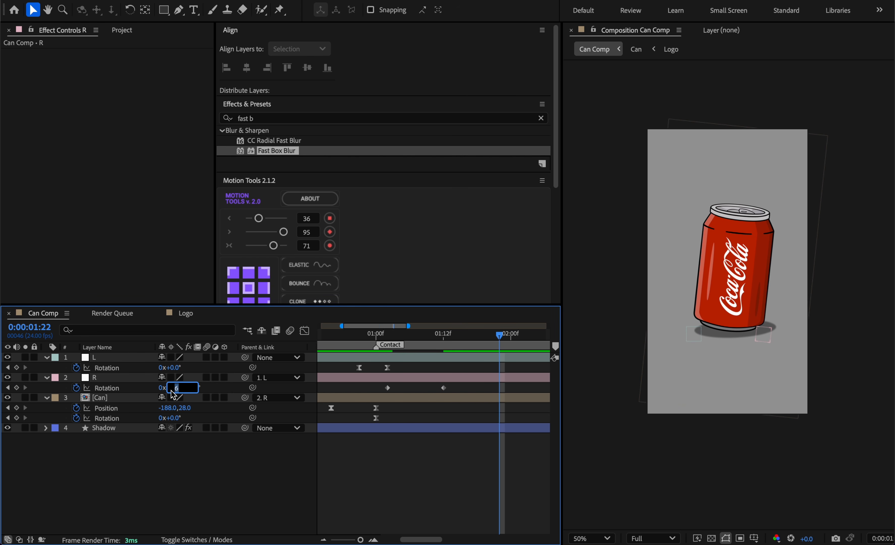
{"action": "type", "text": "0"}
{"action": "key", "text": "Return"}
{"action": "left_click_drag", "start_coordinate": [514, 383], "coordinate": [371, 393]}
{"action": "key", "text": "F9"}
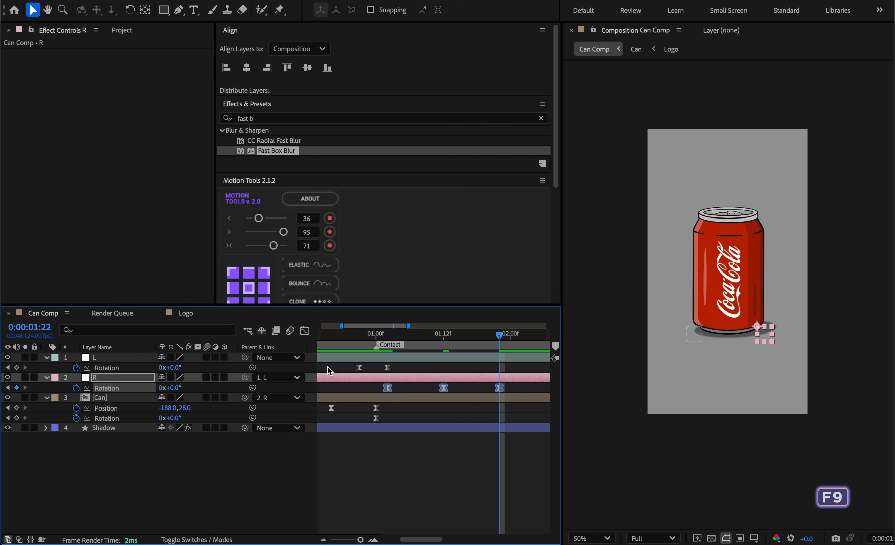
Shorten the outgoing ease of the R null's first Rotation keyframe in the speed graph so the tilt starts fast.
{"action": "left_click", "coordinate": [305, 330]}
{"action": "left_click_drag", "start_coordinate": [418, 431], "coordinate": [366, 471]}
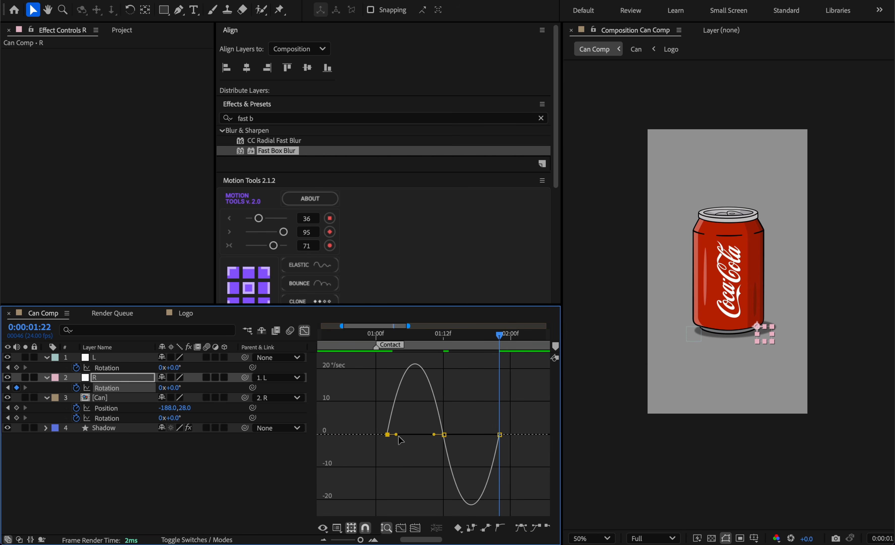
{"action": "left_click_drag", "start_coordinate": [397, 434], "coordinate": [390, 437]}
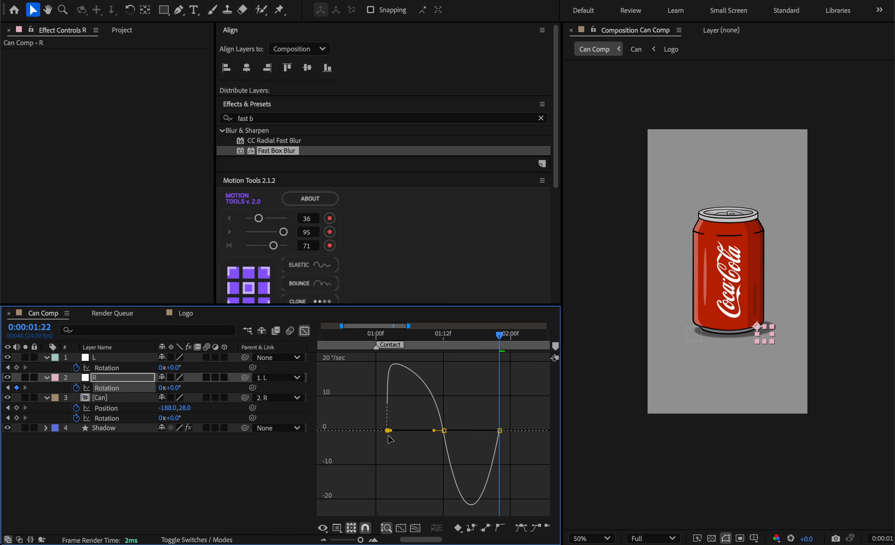
Set the R null's 0:00:01:12 Rotation keyframe to 85% incoming and outgoing influence and shorten the last keyframe's incoming ease.
{"action": "double_click", "coordinate": [444, 430]}
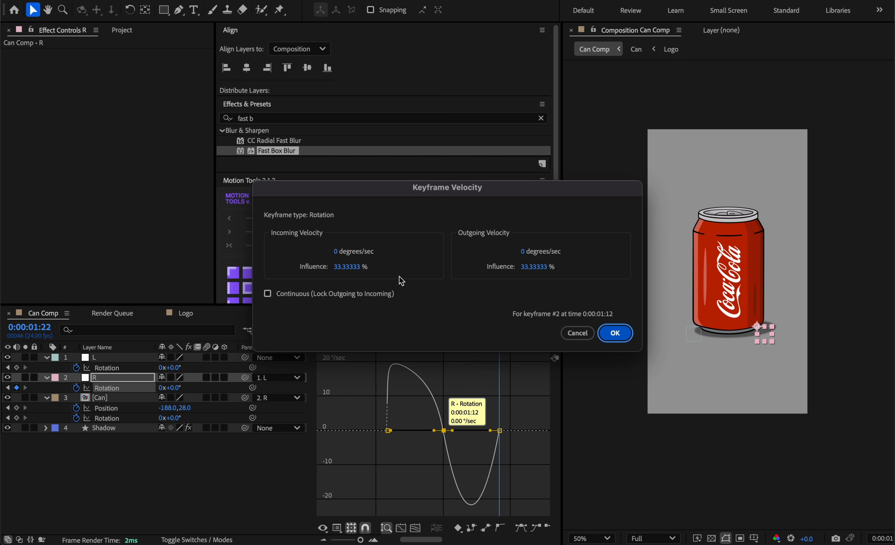
{"action": "left_click", "coordinate": [350, 267]}
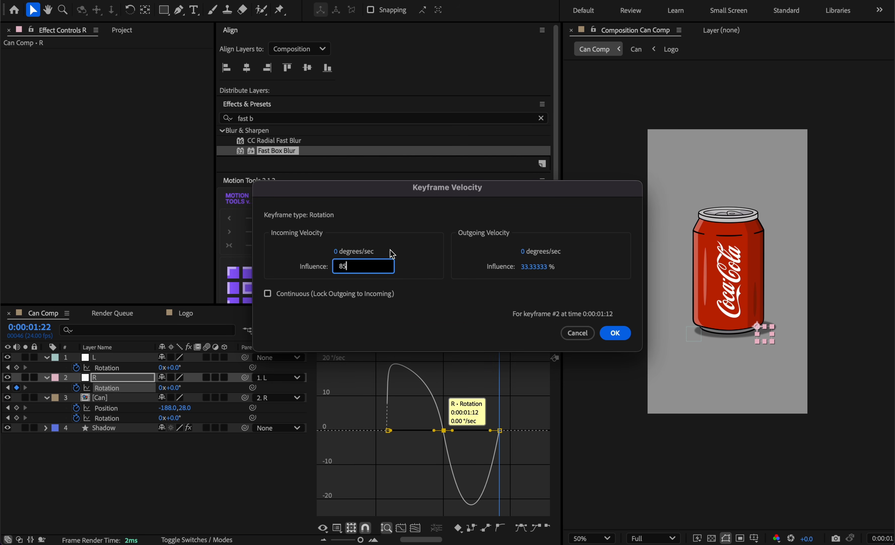
{"action": "left_click", "coordinate": [536, 269]}
{"action": "type", "text": "85"}
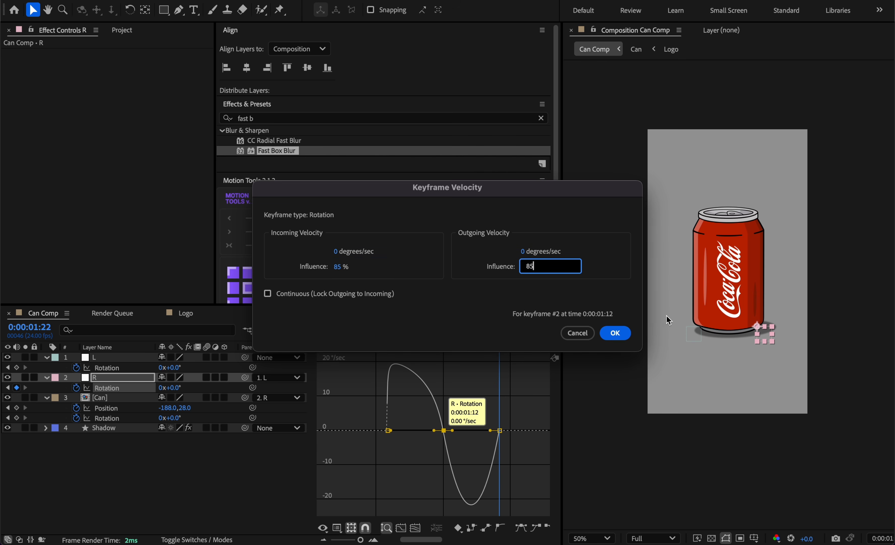
{"action": "left_click", "coordinate": [615, 333]}
{"action": "left_click_drag", "start_coordinate": [489, 439], "coordinate": [496, 438]}
{"action": "left_click", "coordinate": [304, 331]}
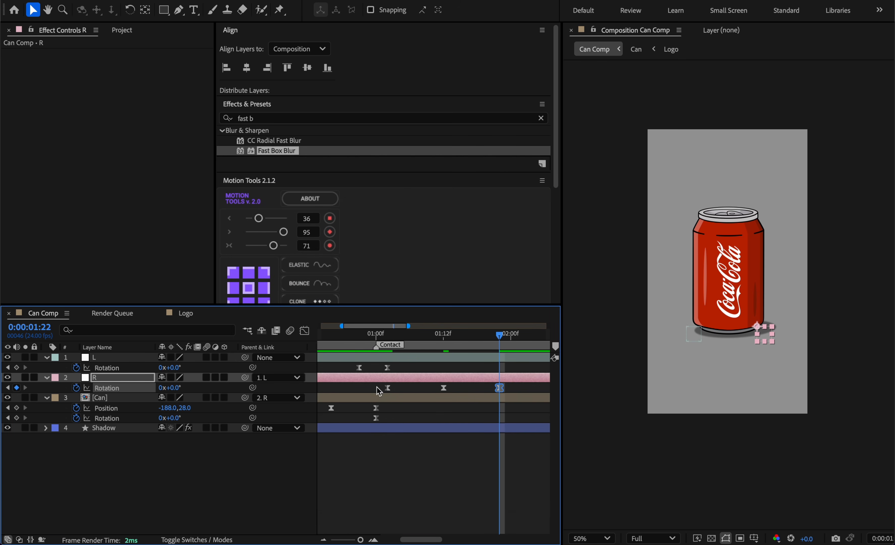
End the work area at 0:00:02:12 and preview the can's toss, landing and rocking.
{"action": "scroll", "coordinate": [380, 389], "scroll_direction": "left", "scroll_amount": 3}
{"action": "scroll", "coordinate": [397, 418], "scroll_direction": "down", "scroll_amount": 3}
{"action": "left_click_drag", "start_coordinate": [462, 336], "coordinate": [505, 341]}
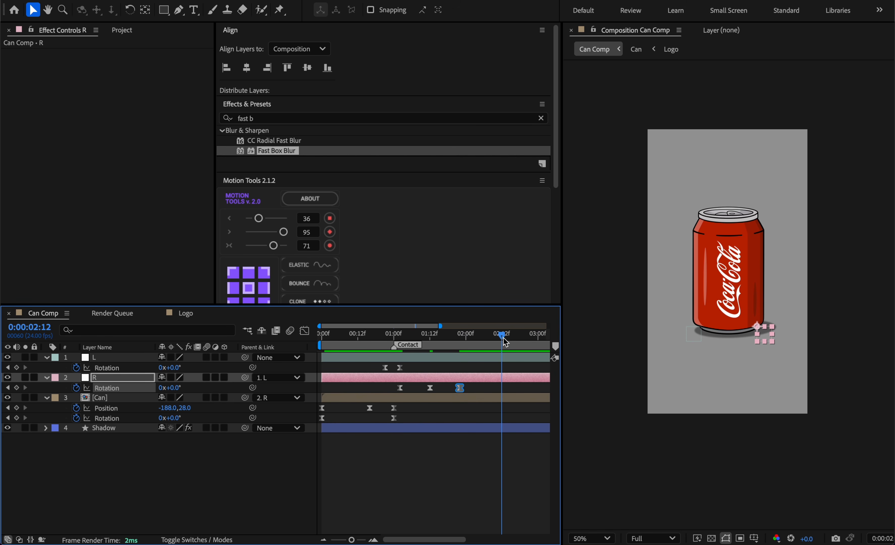
{"action": "key", "text": "n"}
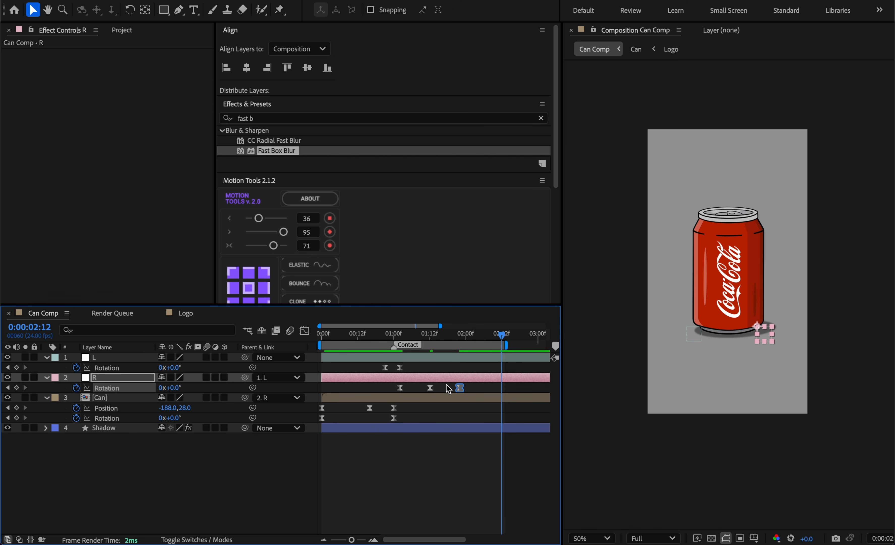
{"action": "key", "text": "space"}
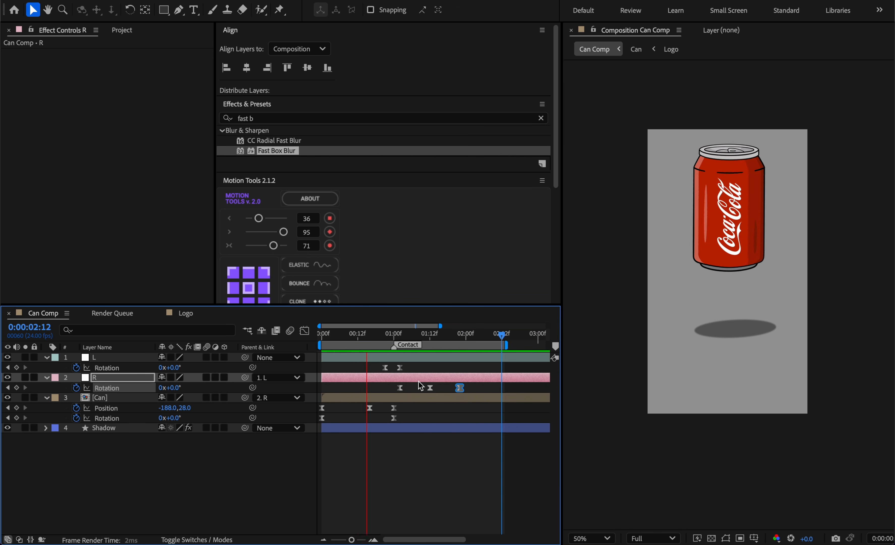
At the Contact marker, add a Slider Control effect to the Can layer and rename it Spinning.
{"action": "left_click_drag", "start_coordinate": [470, 334], "coordinate": [396, 334]}
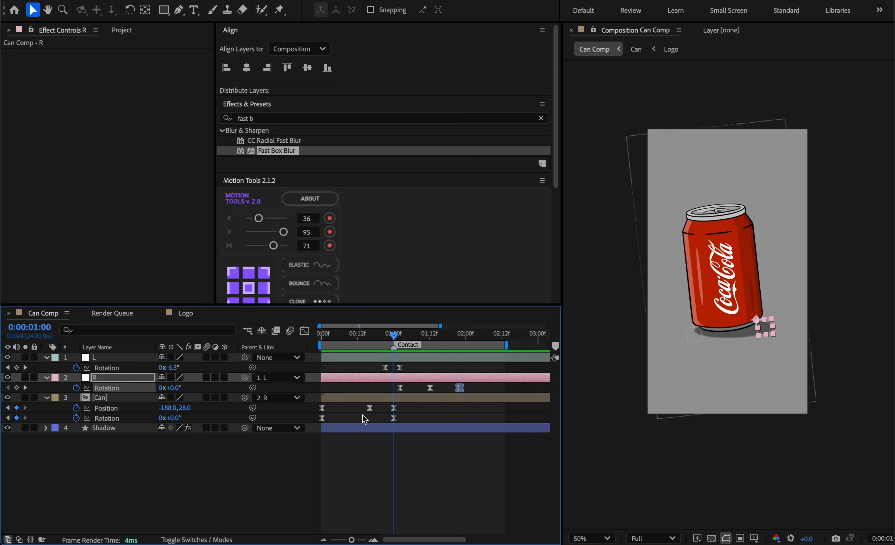
{"action": "left_click", "coordinate": [346, 398]}
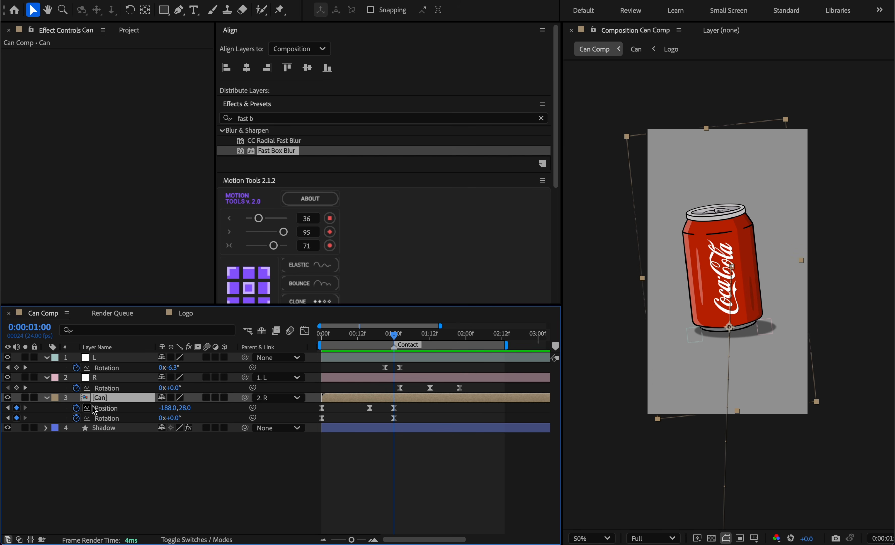
{"action": "right_click", "coordinate": [96, 134]}
{"action": "mouse_move", "coordinate": [168, 313]}
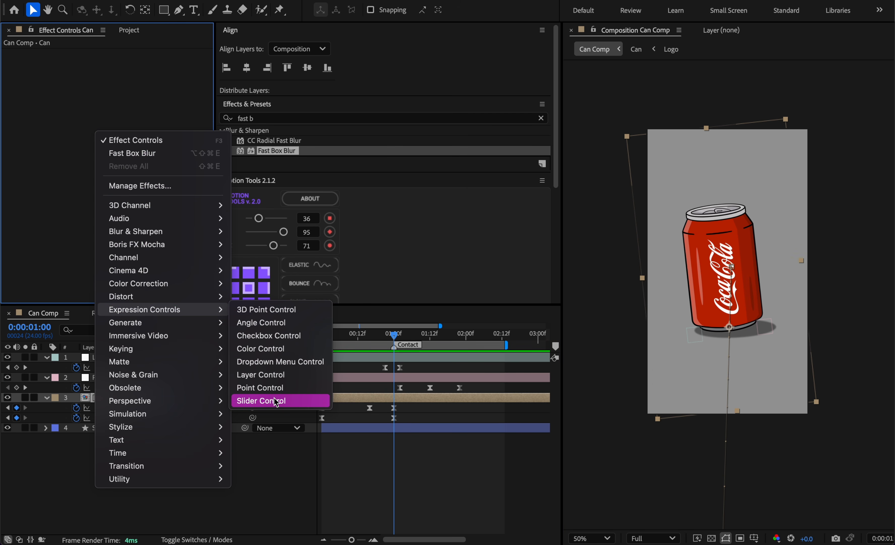
{"action": "left_click", "coordinate": [268, 402]}
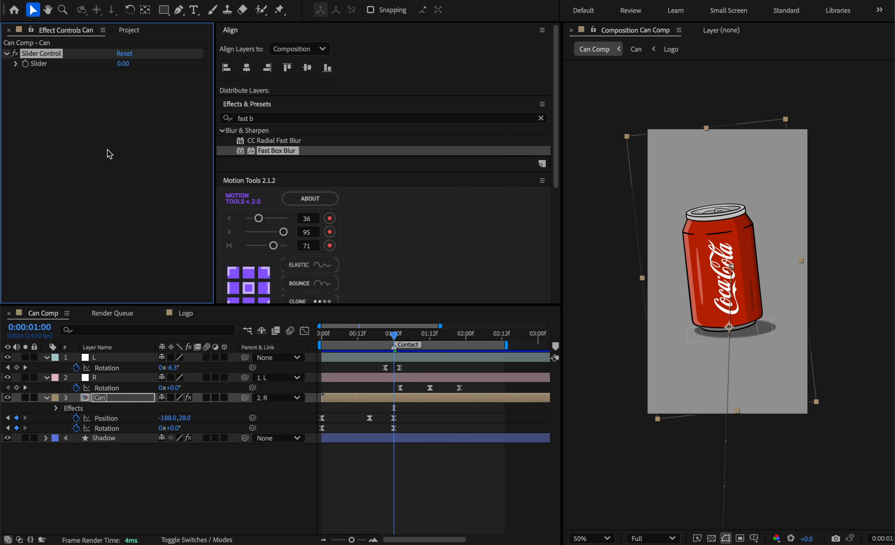
{"action": "key", "text": "Return"}
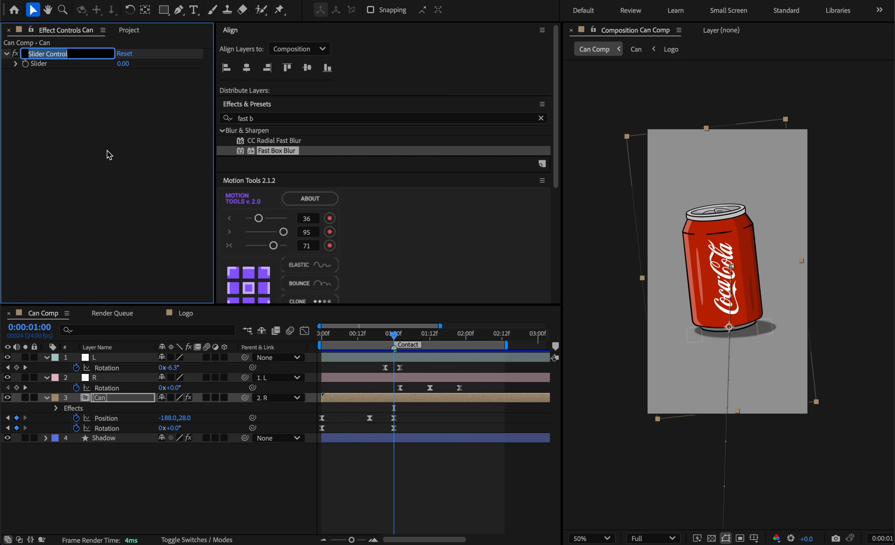
{"action": "type", "text": "Spinning"}
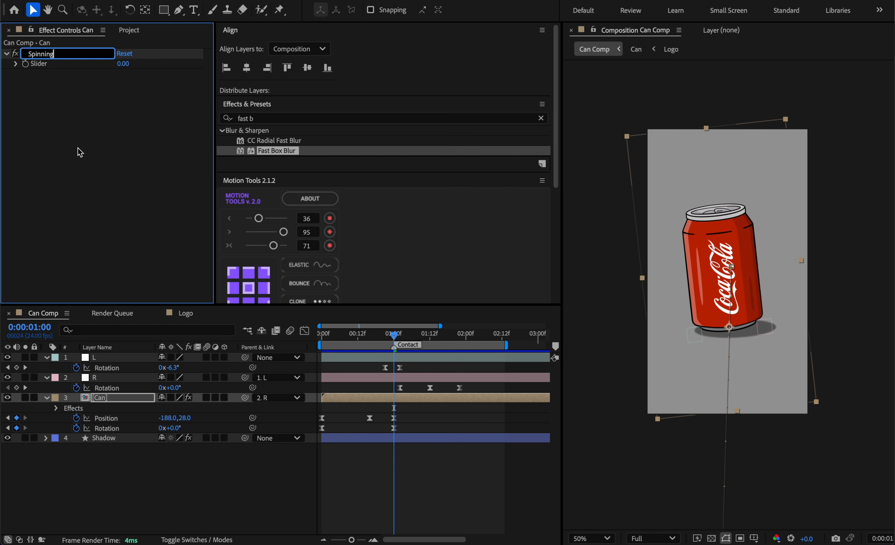
{"action": "key", "text": "Return"}
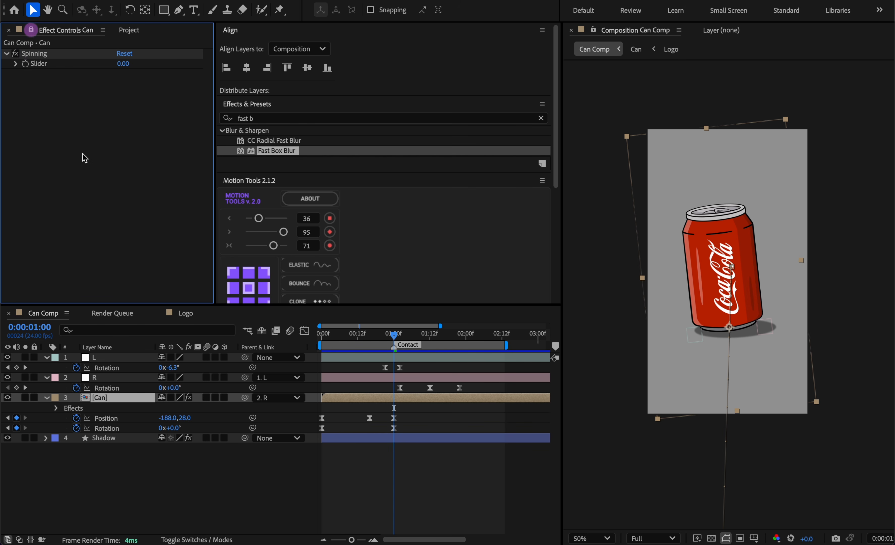
Link the Logo layer's X Position inside the Can composition to the Spinning slider and return to Can Comp.
{"action": "double_click", "coordinate": [88, 398]}
{"action": "left_click", "coordinate": [133, 358]}
{"action": "key", "text": "p"}
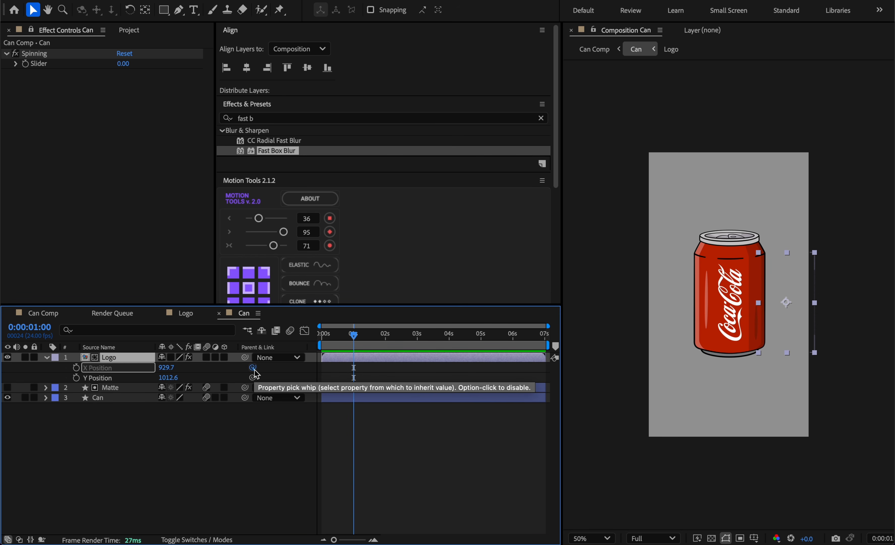
{"action": "left_click_drag", "start_coordinate": [253, 367], "coordinate": [47, 63]}
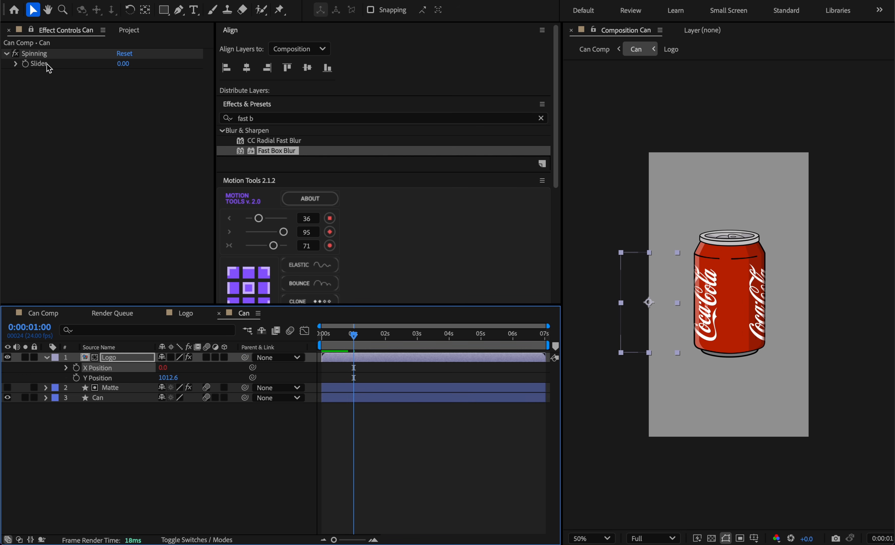
{"action": "left_click", "coordinate": [30, 29]}
{"action": "left_click", "coordinate": [163, 431]}
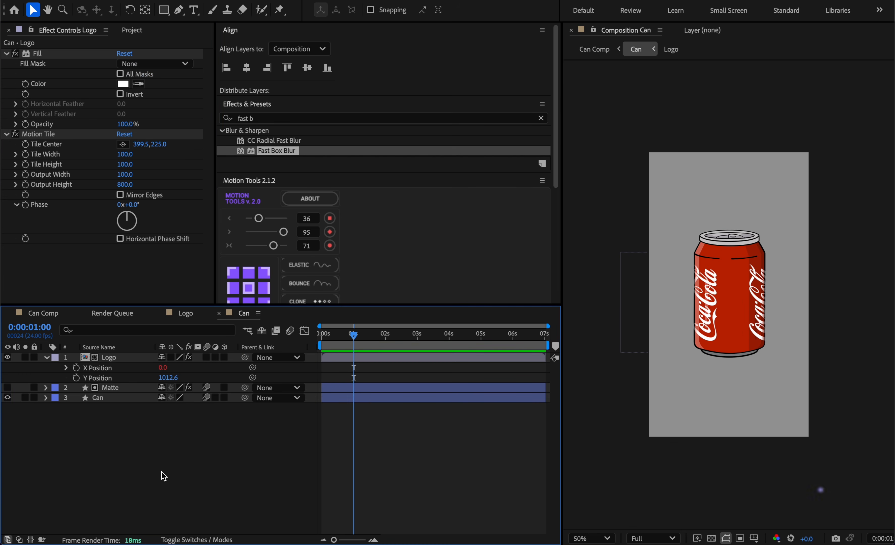
{"action": "key", "text": "Tab"}
{"action": "left_click", "coordinate": [102, 474]}
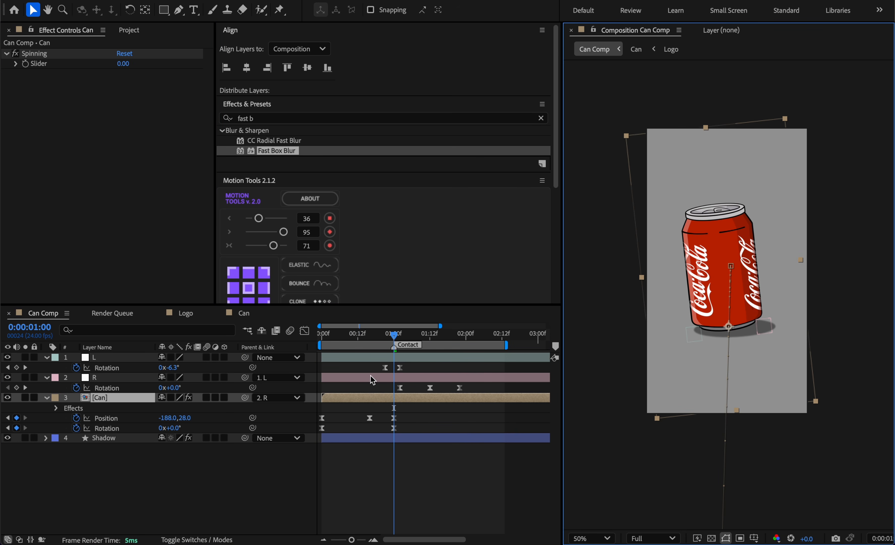
Keyframe the Can layer's Spinning slider at -591 at the Contact marker and at 1809 at 0:00:00:04.
{"action": "mouse_move", "coordinate": [123, 64]}
{"action": "left_mouse_down"}
{"action": "mouse_move", "coordinate": [175, 61]}
{"action": "mouse_move", "coordinate": [139, 65]}
{"action": "left_mouse_up"}
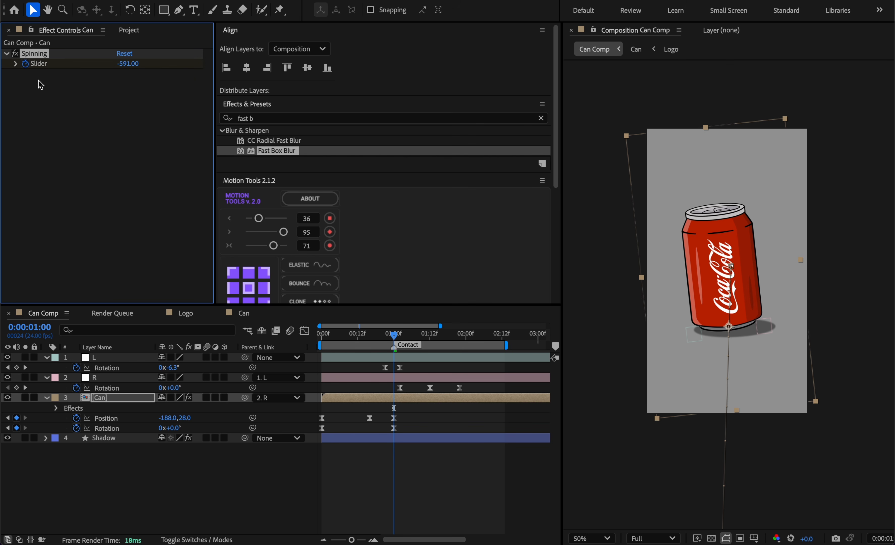
{"action": "left_click_drag", "start_coordinate": [394, 337], "coordinate": [337, 334]}
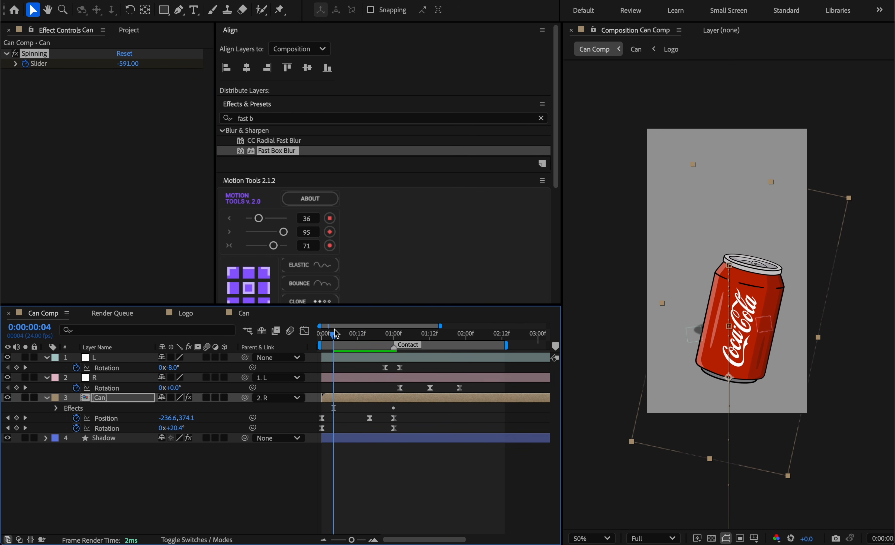
{"action": "left_click_drag", "start_coordinate": [127, 64], "coordinate": [263, 58]}
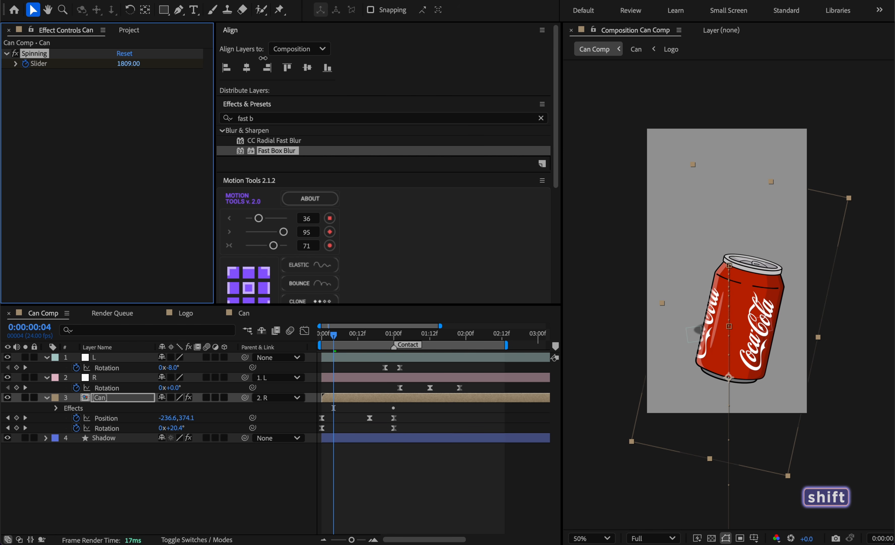
Move the earlier Slider keyframe to the start of the composition and apply Easy Ease to both Slider keyframes.
{"action": "left_click", "coordinate": [364, 397]}
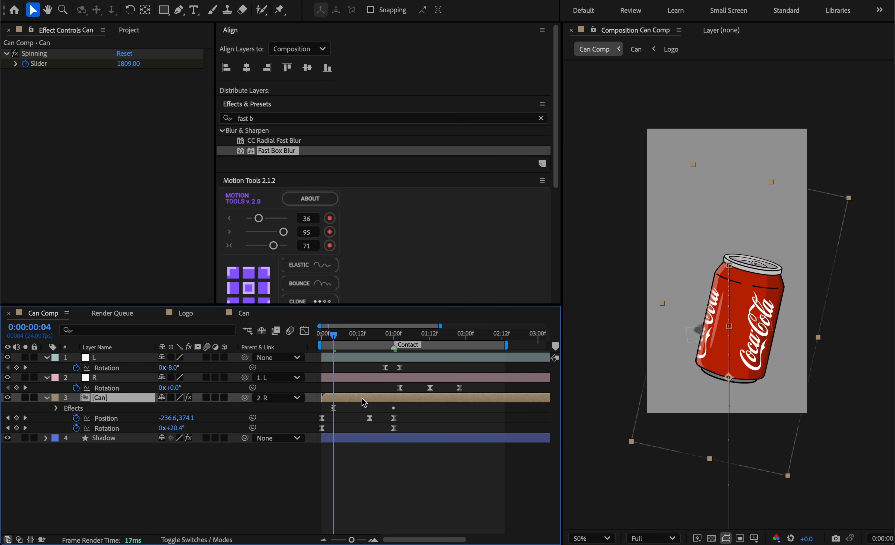
{"action": "key", "text": "u"}
{"action": "left_click_drag", "start_coordinate": [333, 418], "coordinate": [322, 417]}
{"action": "left_click", "coordinate": [417, 415]}
{"action": "left_click_drag", "start_coordinate": [416, 415], "coordinate": [319, 424]}
{"action": "key", "text": "F9"}
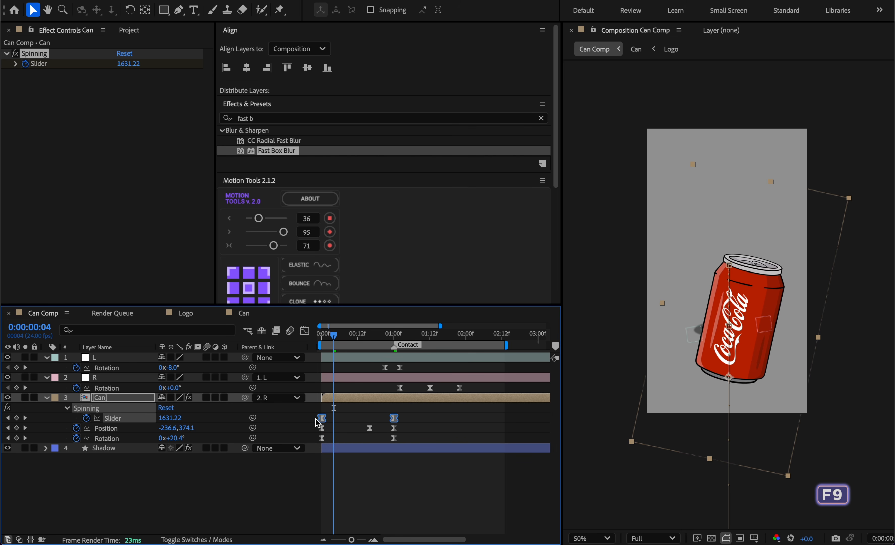
Reshape the Slider's speed graph so the spin starts fast and slows gradually into contact, and preview it from the start.
{"action": "left_click", "coordinate": [304, 331]}
{"action": "left_click_drag", "start_coordinate": [336, 362], "coordinate": [364, 362]}
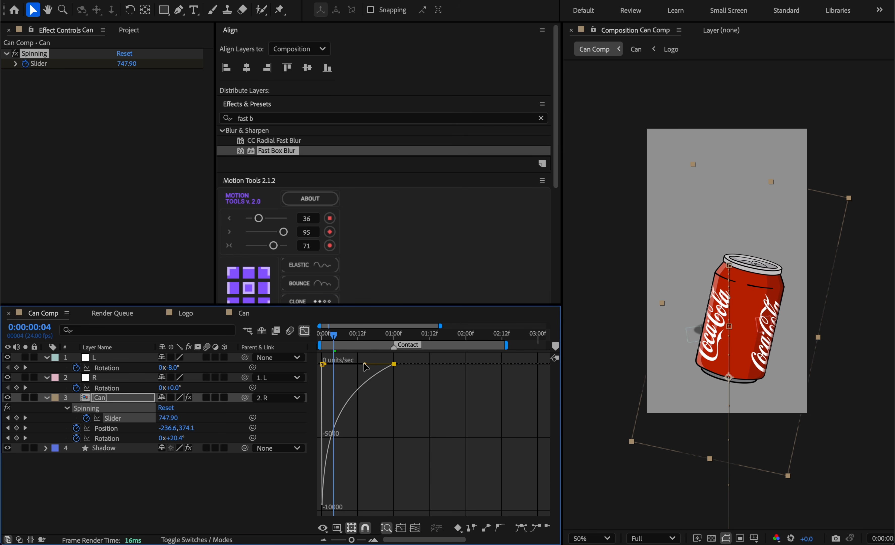
{"action": "key", "text": "shift+F3"}
{"action": "key", "text": "space"}
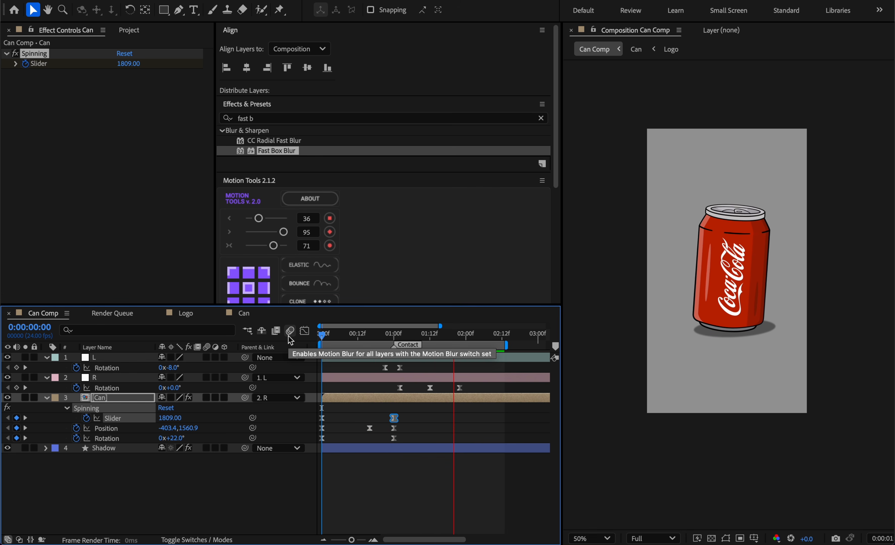
{"action": "key", "text": "space"}
Enable motion blur for the Logo layer inside the Can composition and return to Can Comp.
{"action": "double_click", "coordinate": [86, 398]}
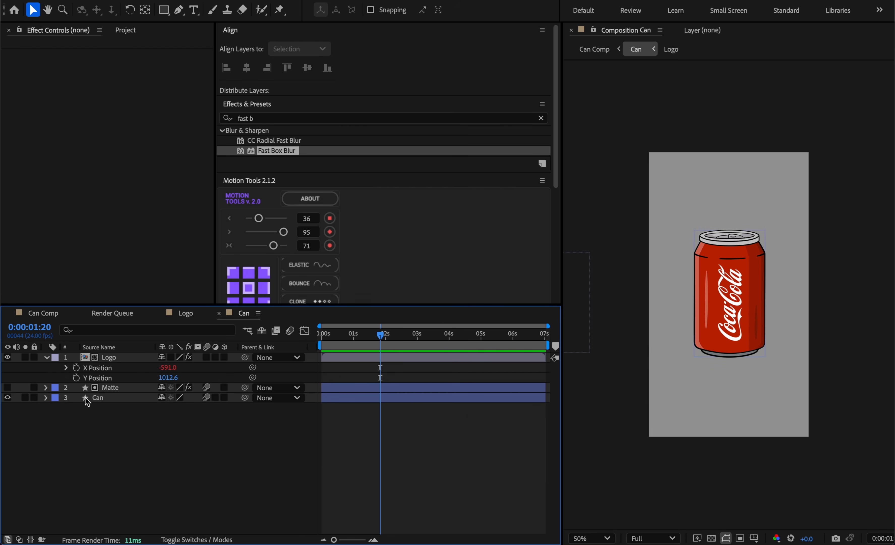
{"action": "left_click", "coordinate": [110, 360]}
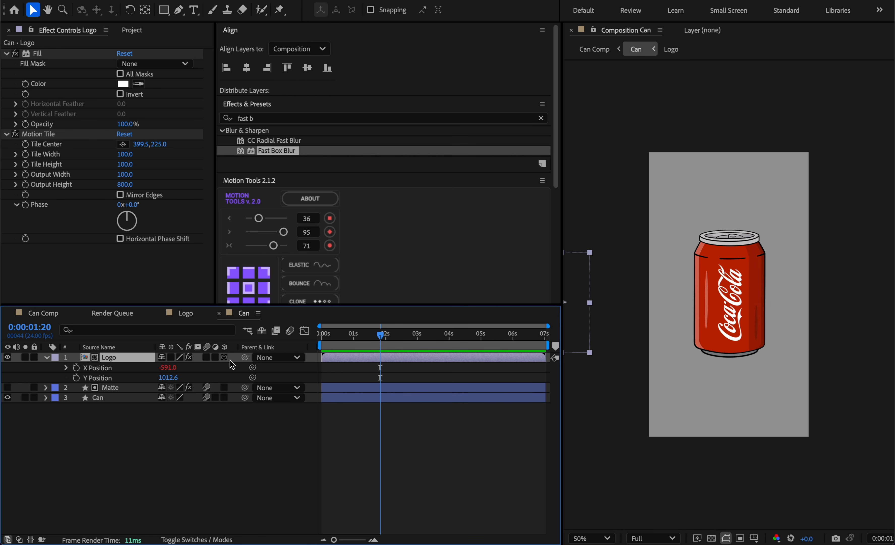
{"action": "key", "text": "Tab"}
{"action": "left_click", "coordinate": [171, 423]}
Change the Slider keyframe at the Contact marker to -625.
{"action": "left_click_drag", "start_coordinate": [455, 339], "coordinate": [395, 336]}
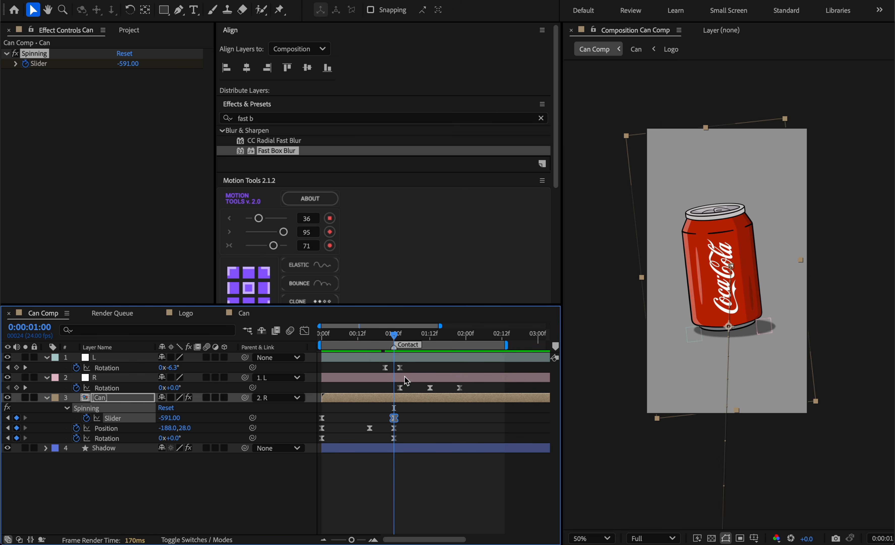
{"action": "mouse_move", "coordinate": [397, 332]}
{"action": "left_mouse_down"}
{"action": "mouse_move", "coordinate": [370, 335]}
{"action": "mouse_move", "coordinate": [397, 334]}
{"action": "left_mouse_up"}
{"action": "left_click_drag", "start_coordinate": [175, 417], "coordinate": [153, 416]}
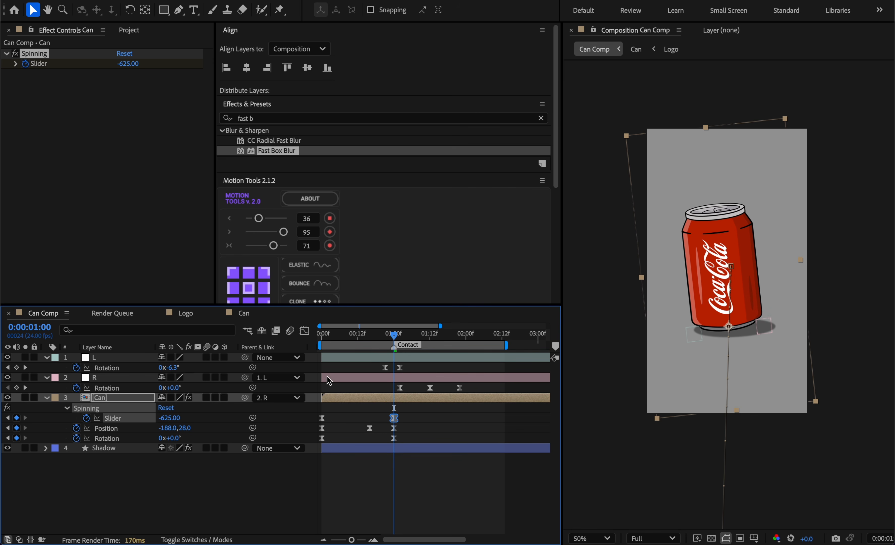
Add Slider keyframes of -555 at 0:00:01:12 and -596 at 0:00:01:22 to make the logo follow the can's rocking.
{"action": "left_click_drag", "start_coordinate": [407, 334], "coordinate": [429, 343]}
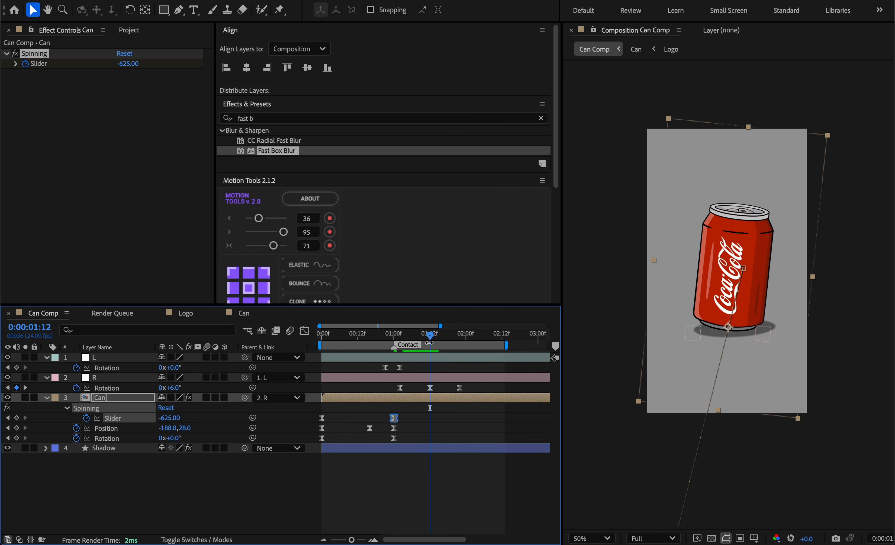
{"action": "left_click", "coordinate": [431, 400]}
{"action": "left_click_drag", "start_coordinate": [169, 417], "coordinate": [212, 418]}
{"action": "left_click_drag", "start_coordinate": [432, 338], "coordinate": [461, 342]}
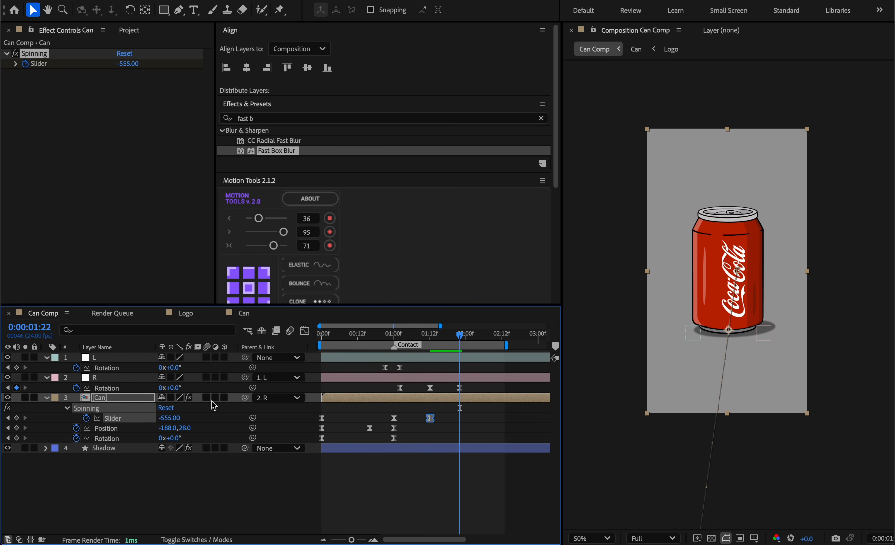
{"action": "left_click_drag", "start_coordinate": [173, 415], "coordinate": [147, 413]}
Shorten the outgoing ease of the Slider keyframe at the Contact marker in the speed graph.
{"action": "left_click", "coordinate": [304, 331]}
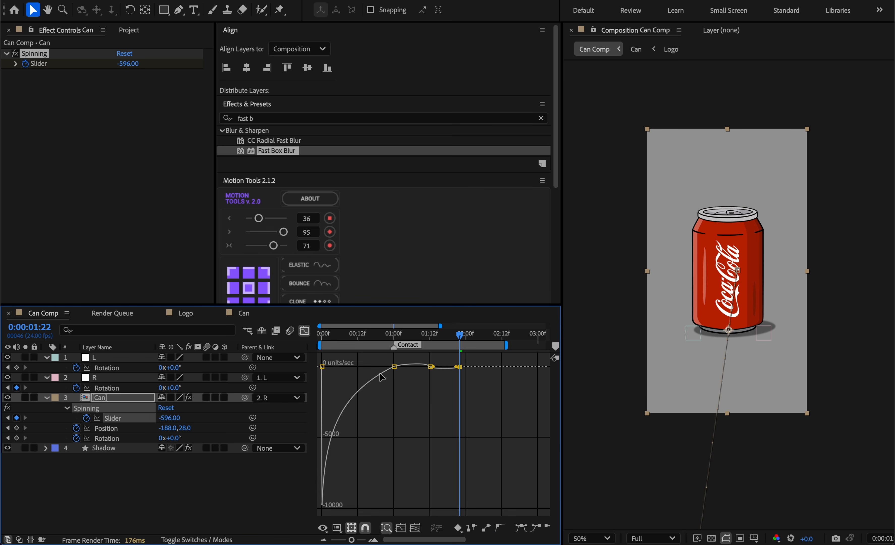
{"action": "key", "text": "="}
{"action": "left_click", "coordinate": [348, 419]}
{"action": "left_click", "coordinate": [328, 433]}
{"action": "left_click_drag", "start_coordinate": [341, 436], "coordinate": [330, 433]}
Set the 0:00:01:12 Slider keyframe to 85% incoming and outgoing influence and shorten the last Slider keyframe's incoming ease.
{"action": "double_click", "coordinate": [400, 428]}
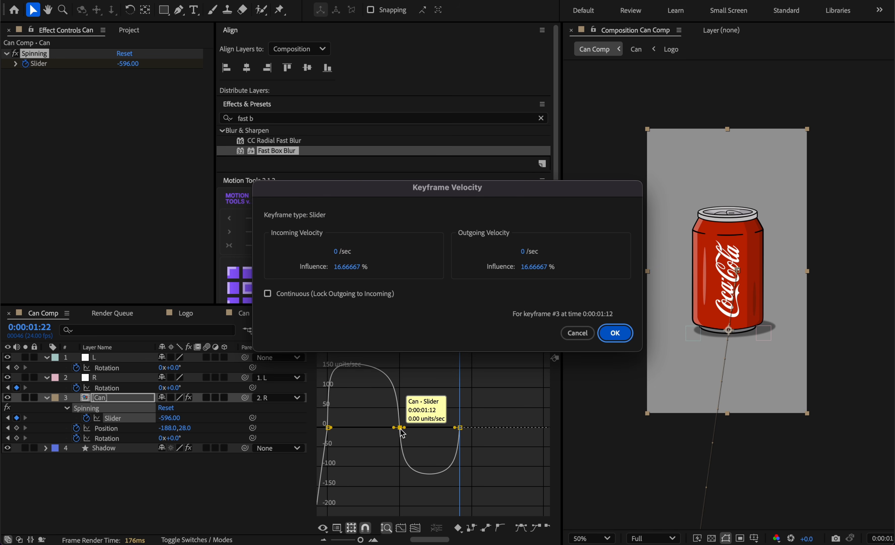
{"action": "left_click", "coordinate": [349, 268]}
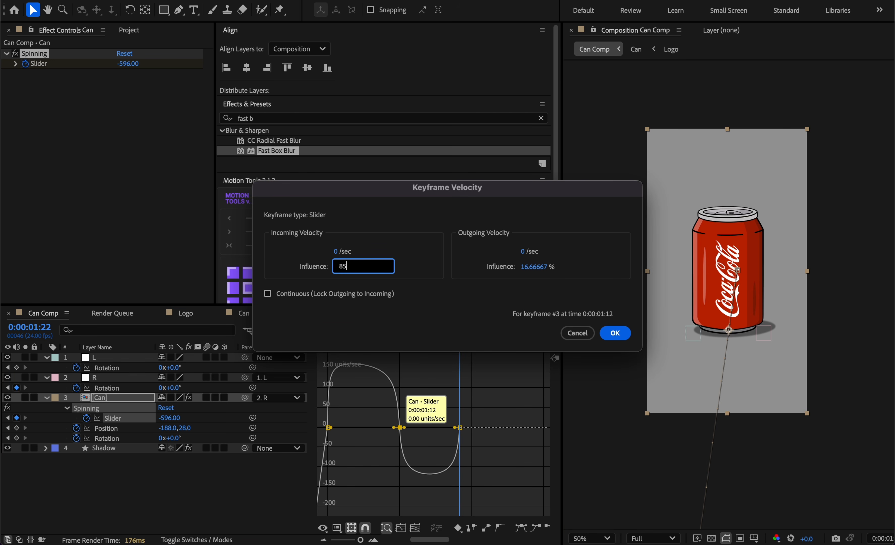
{"action": "type", "text": "85"}
{"action": "left_click", "coordinate": [532, 267]}
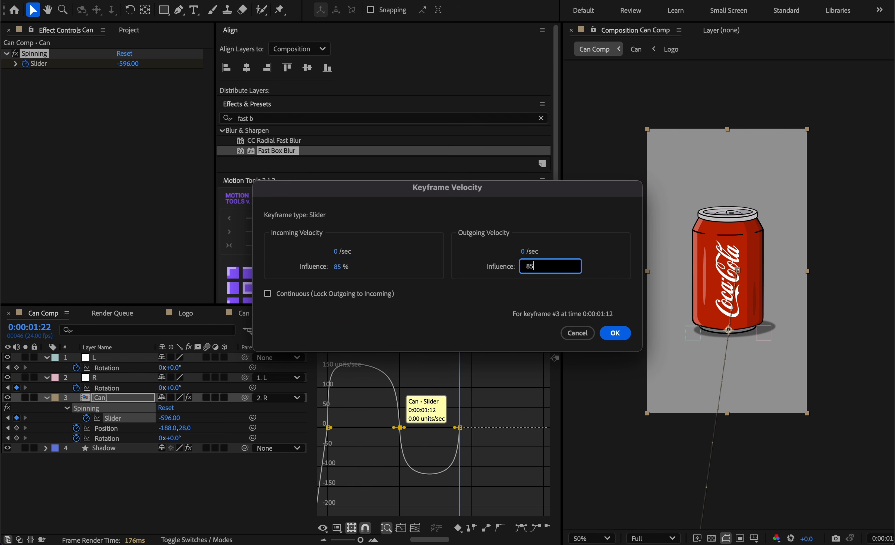
{"action": "left_click", "coordinate": [620, 332]}
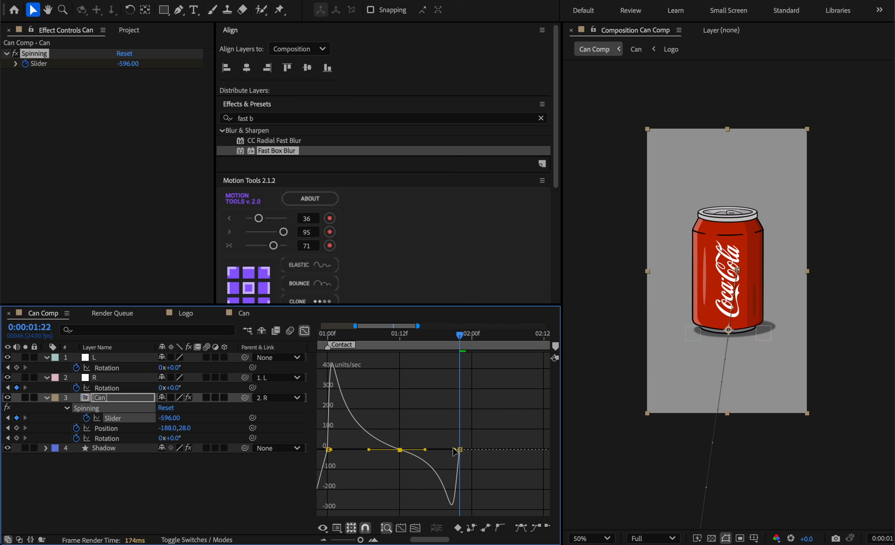
{"action": "left_click_drag", "start_coordinate": [454, 448], "coordinate": [458, 452]}
{"action": "left_click", "coordinate": [304, 330]}
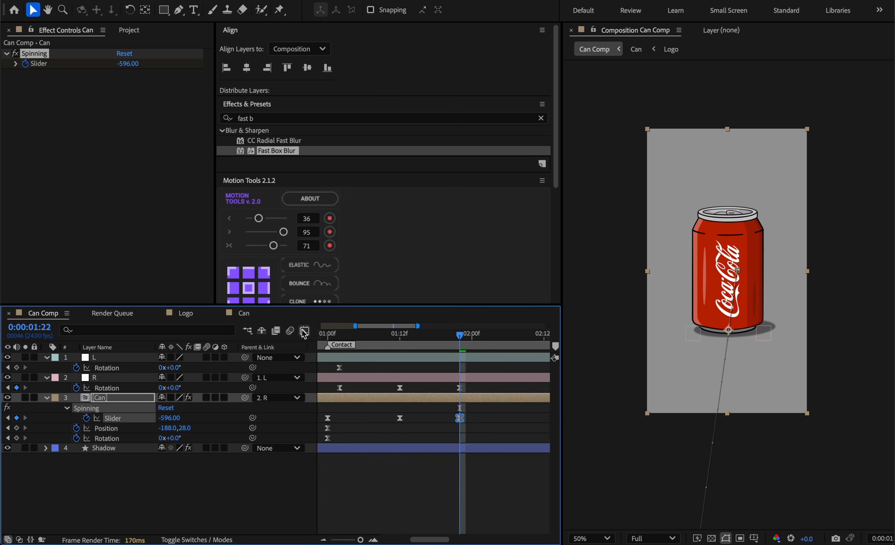
Preview the can's toss, landing and logo spin from the start with the composition enlarged in the viewer.
{"action": "scroll", "coordinate": [370, 397], "scroll_direction": "down", "scroll_amount": 1}
{"action": "key", "text": "space"}
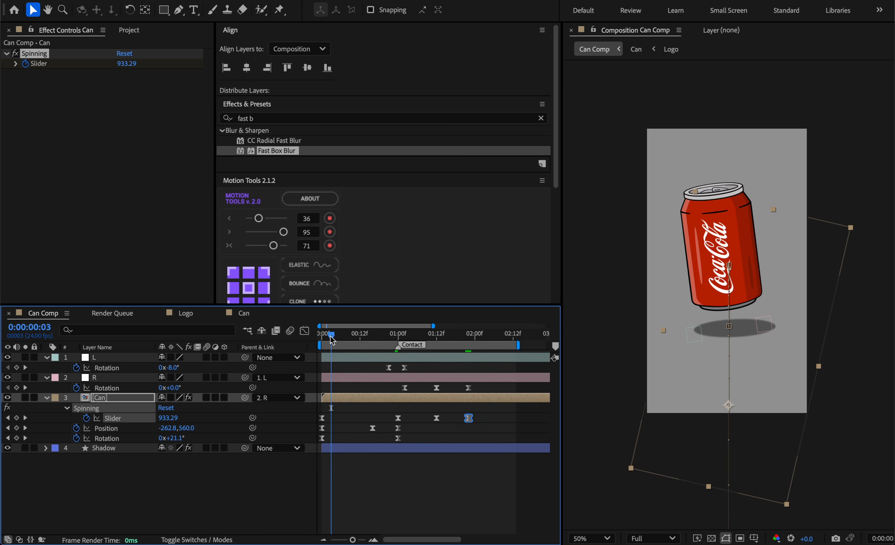
{"action": "scroll", "coordinate": [652, 335], "scroll_direction": "up", "scroll_amount": 3}
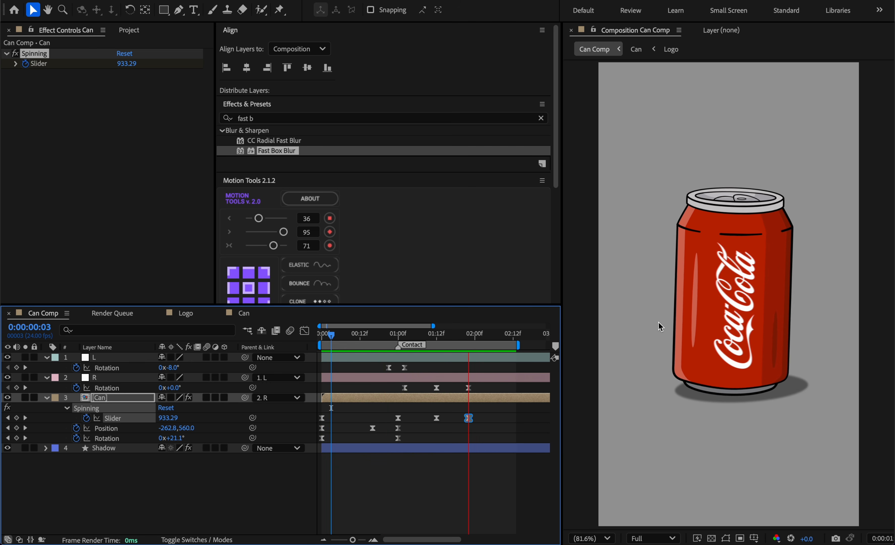
{"action": "left_click", "coordinate": [337, 338]}
{"action": "left_click_drag", "start_coordinate": [337, 337], "coordinate": [322, 338]}
{"action": "key", "text": "space"}
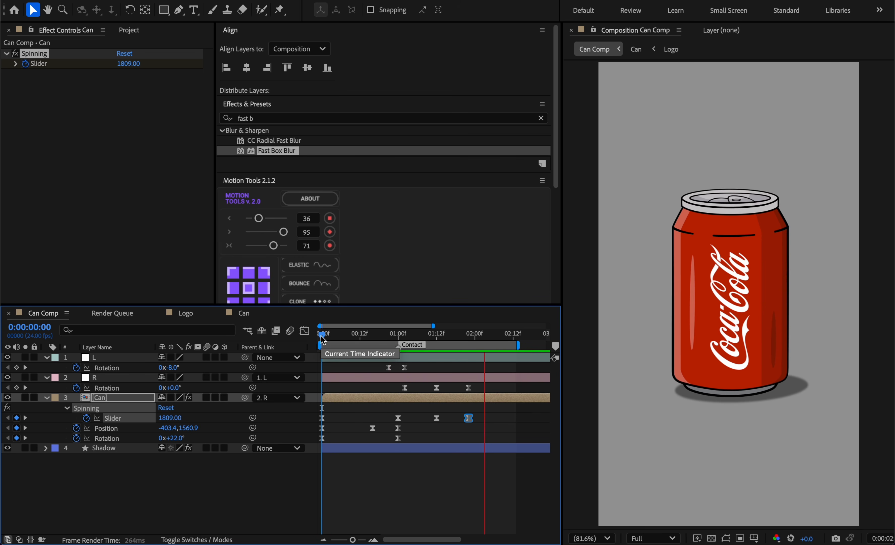
At the Contact marker, add Position and Scale keyframes to the Shadow layer with their current values.
{"action": "left_click", "coordinate": [398, 334]}
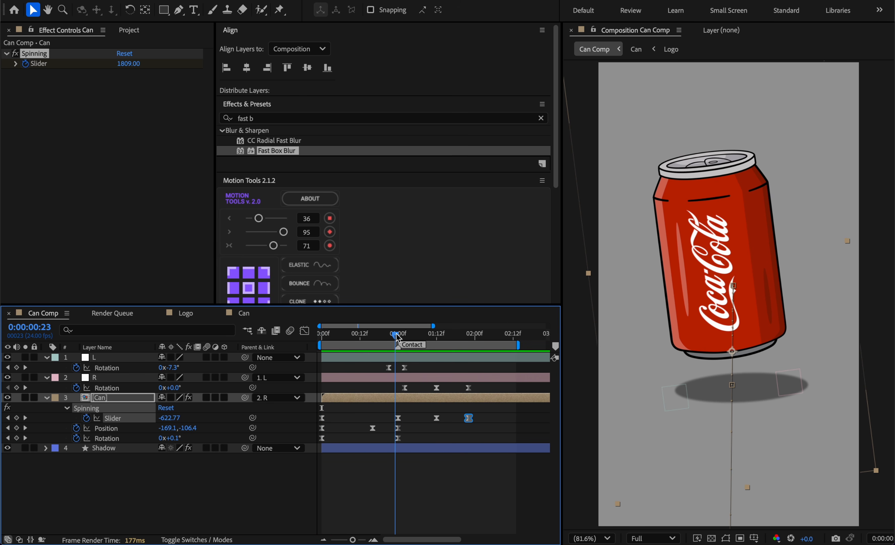
{"action": "left_click", "coordinate": [382, 451]}
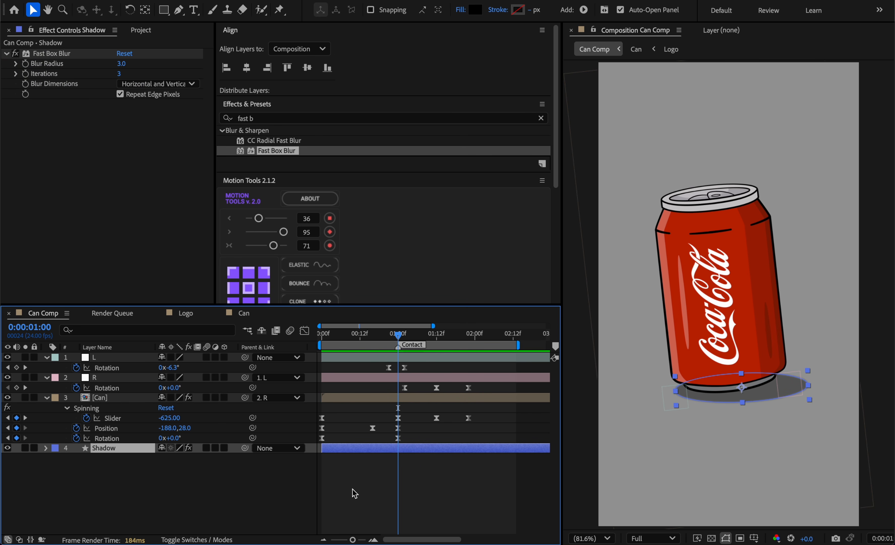
{"action": "key", "text": "p"}
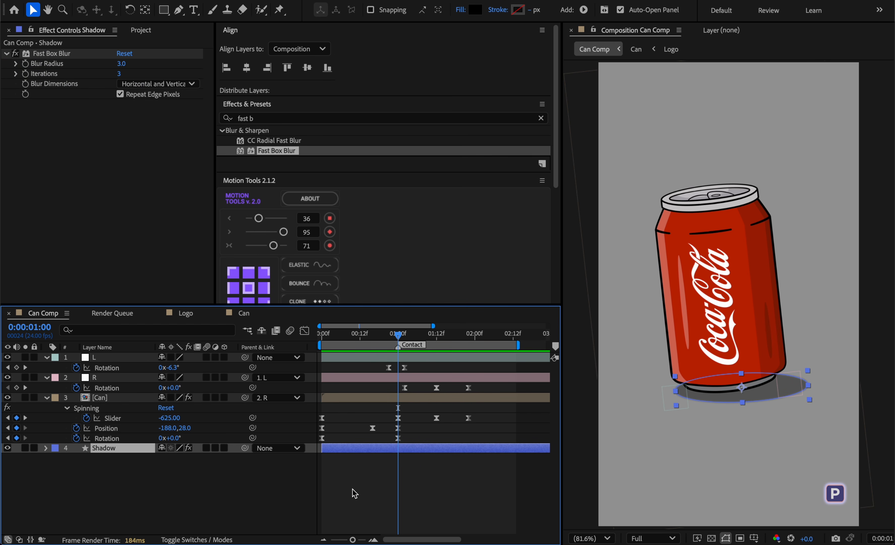
{"action": "left_click", "coordinate": [76, 458]}
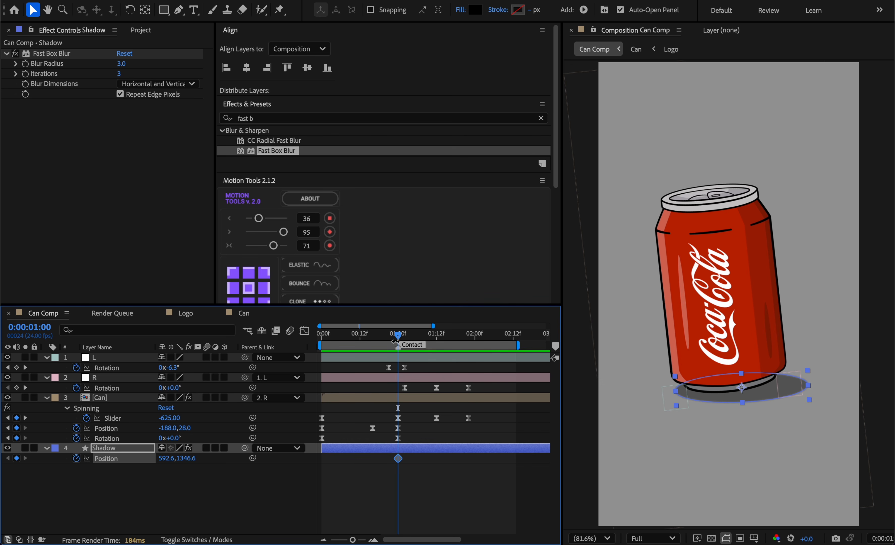
{"action": "key", "text": "shift+s"}
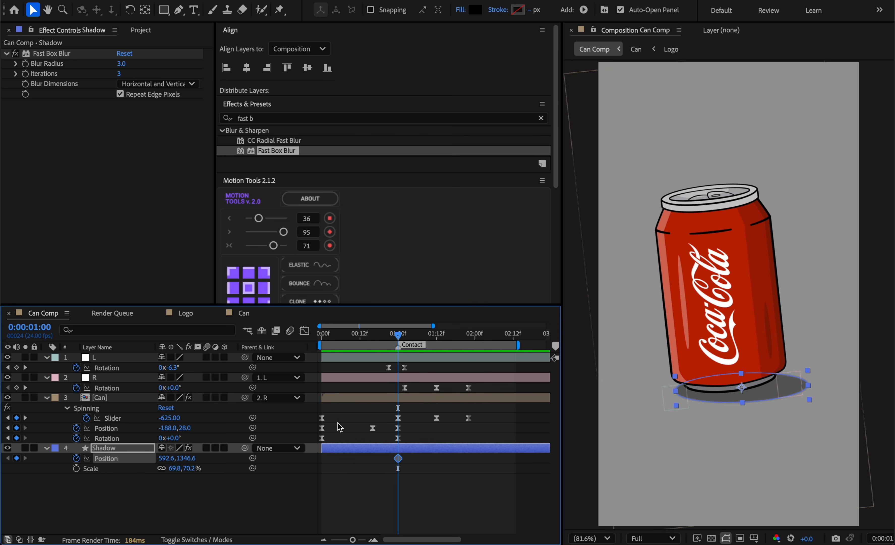
{"action": "left_click", "coordinate": [76, 468]}
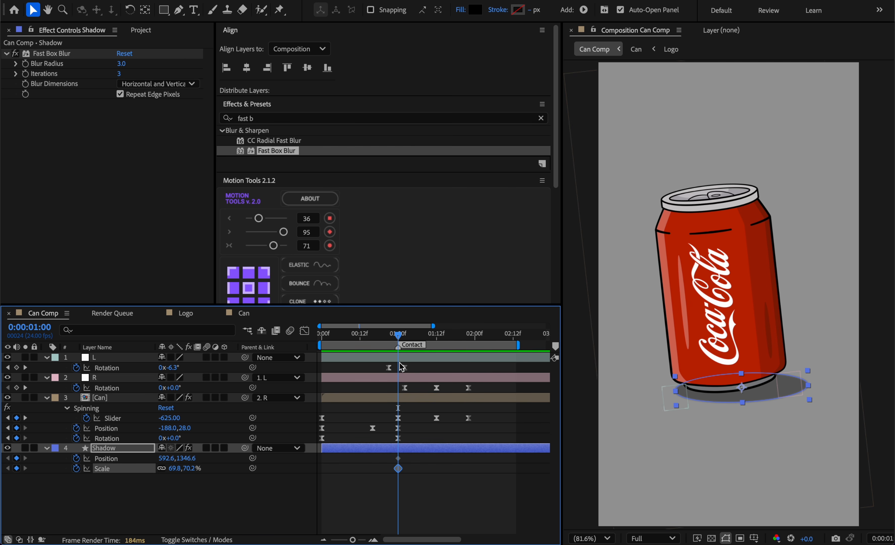
Keyframe the Shadow's Fast Box Blur radius at the Contact marker and show all the layer's keyframes.
{"action": "left_click_drag", "start_coordinate": [399, 335], "coordinate": [378, 334]}
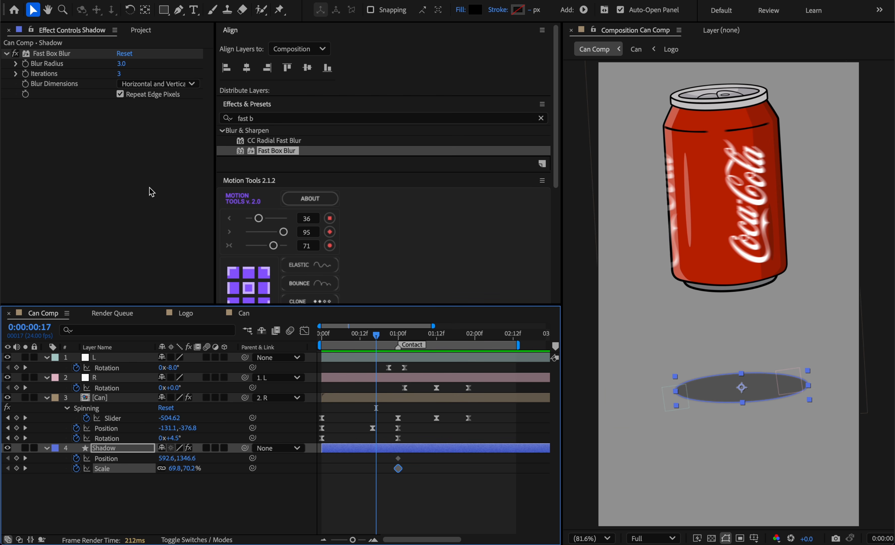
{"action": "left_click_drag", "start_coordinate": [377, 335], "coordinate": [400, 339]}
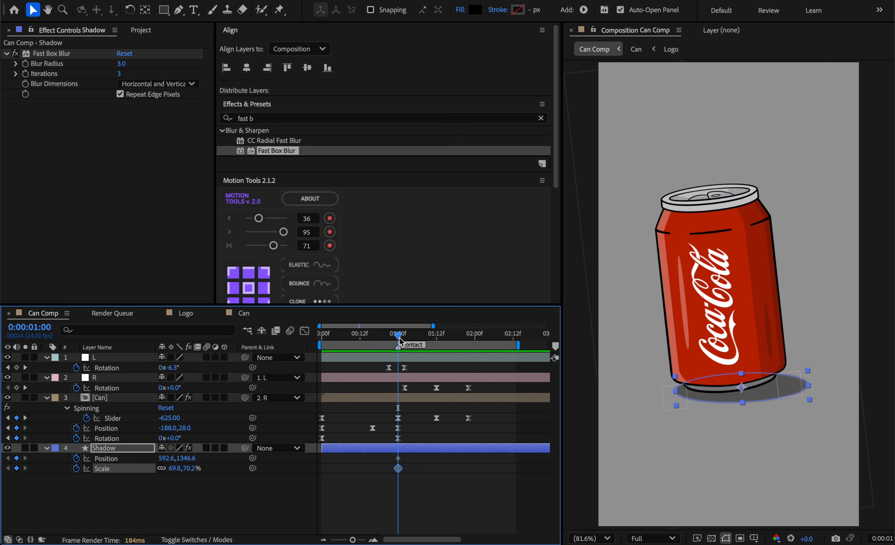
{"action": "left_click", "coordinate": [26, 65]}
{"action": "key", "text": "u"}
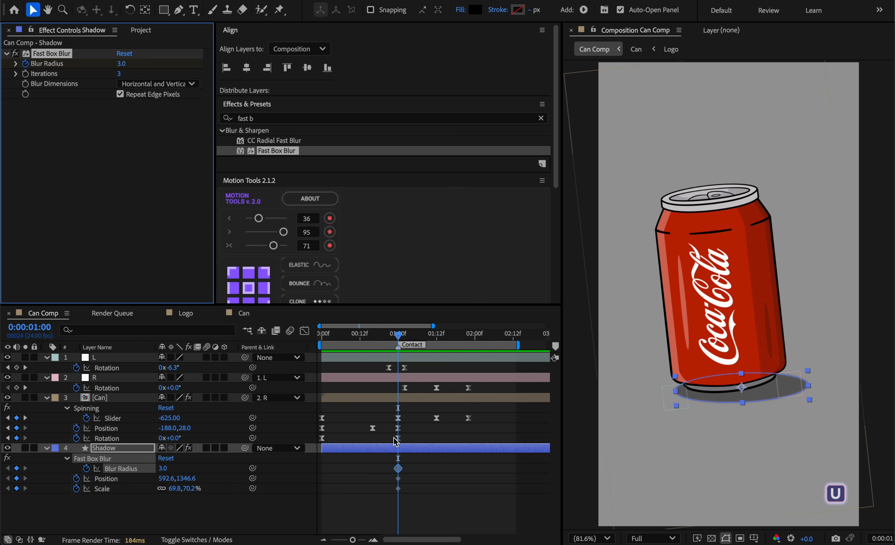
At 0:00:00:18, set the Shadow's Blur Radius to 55 and Scale to 0%, and Easy Ease all its keyframes.
{"action": "left_click_drag", "start_coordinate": [398, 333], "coordinate": [379, 333]}
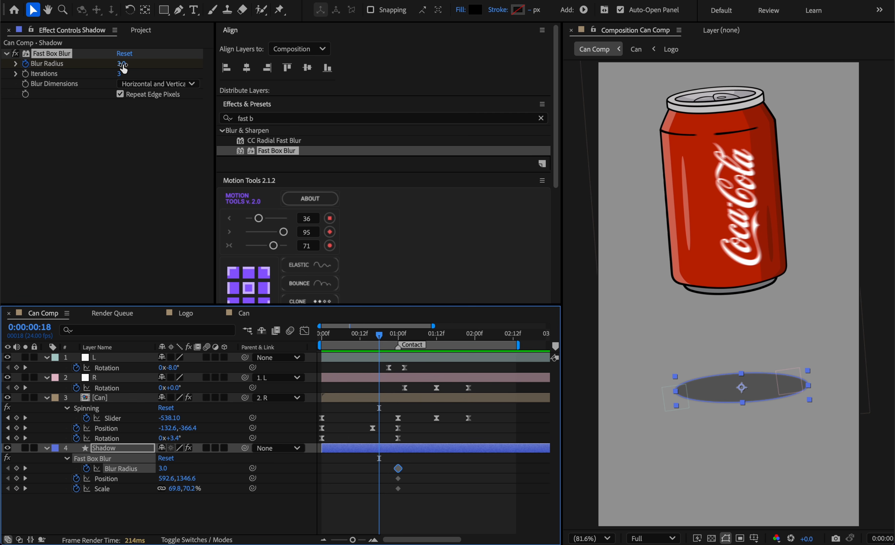
{"action": "left_click_drag", "start_coordinate": [124, 67], "coordinate": [152, 64]}
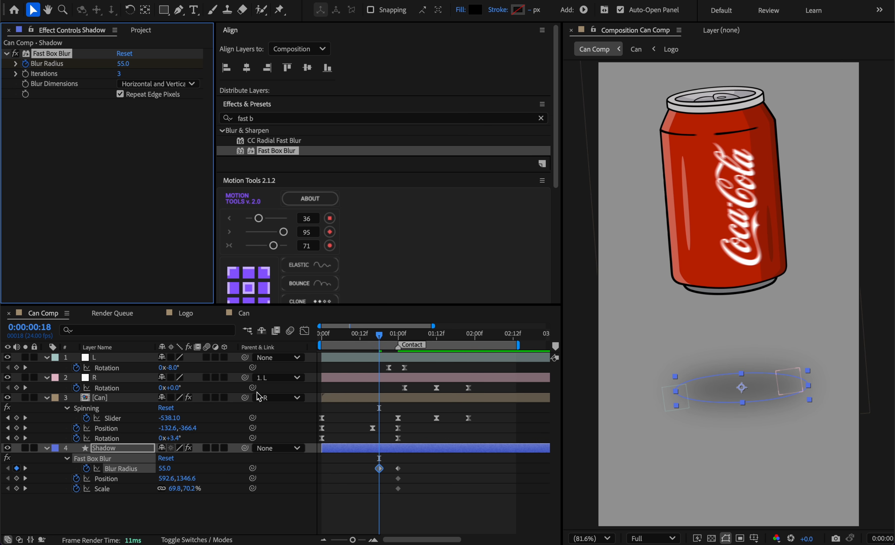
{"action": "left_click", "coordinate": [194, 490]}
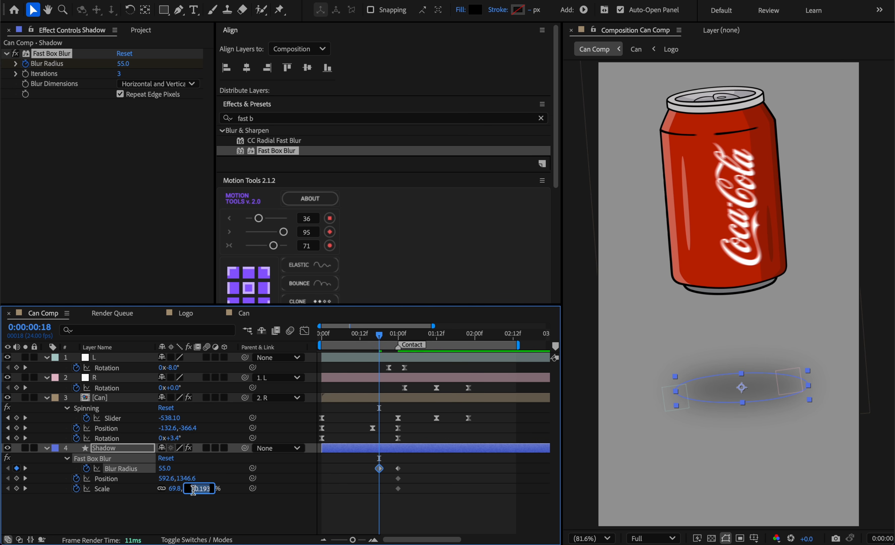
{"action": "type", "text": "0"}
{"action": "left_click", "coordinate": [195, 527]}
{"action": "left_click_drag", "start_coordinate": [411, 464], "coordinate": [366, 503]}
{"action": "key", "text": "F9"}
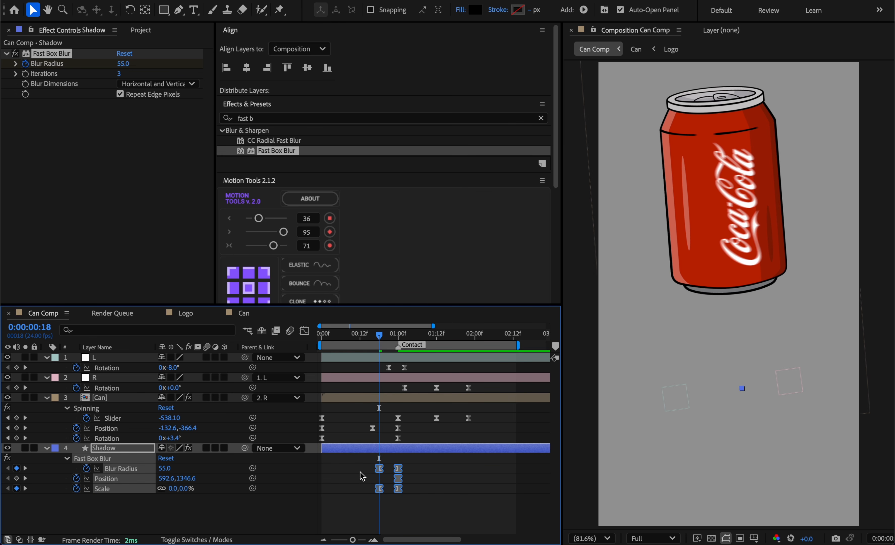
Reshape the easing of the Shadow's selected keyframes leading into the Contact marker in the Graph Editor.
{"action": "left_click", "coordinate": [305, 331]}
{"action": "key", "text": "equal"}
{"action": "key", "text": "equal"}
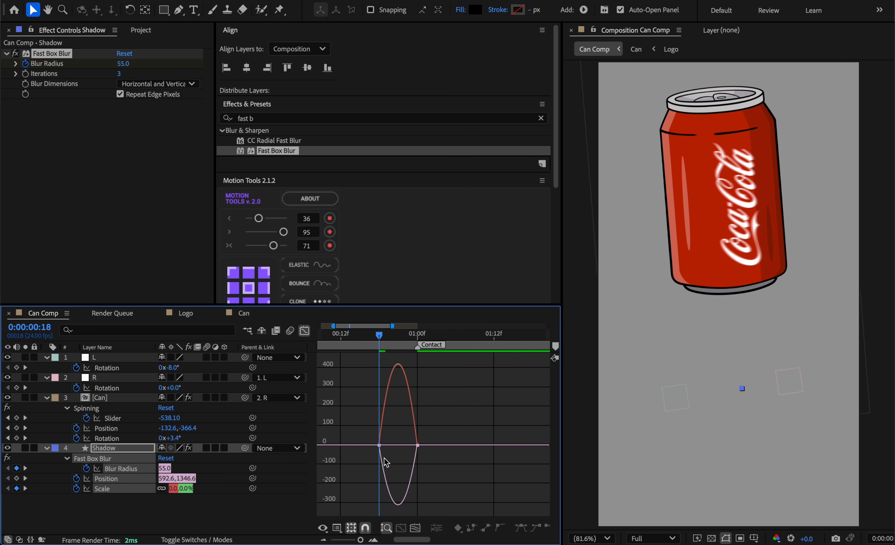
{"action": "left_click_drag", "start_coordinate": [399, 429], "coordinate": [454, 447]}
{"action": "left_click", "coordinate": [305, 331]}
At 0:00:01:12, nudge the Shadow 20 px to the right, keyframing its Position at 612.6, 1346.6.
{"action": "mouse_move", "coordinate": [379, 337]}
{"action": "left_mouse_down"}
{"action": "mouse_move", "coordinate": [470, 337]}
{"action": "mouse_move", "coordinate": [455, 335]}
{"action": "left_mouse_up"}
{"action": "scroll", "coordinate": [460, 461], "scroll_direction": "right", "scroll_amount": 5}
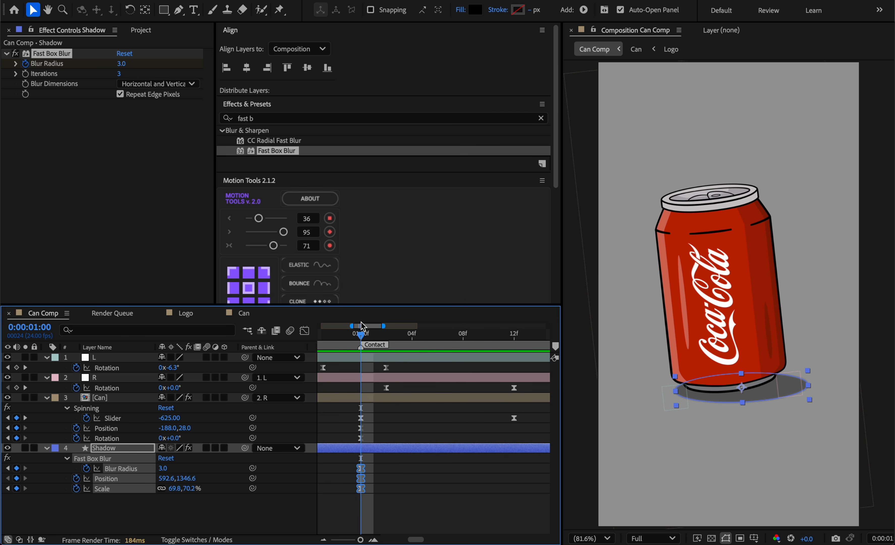
{"action": "left_click_drag", "start_coordinate": [363, 337], "coordinate": [517, 349]}
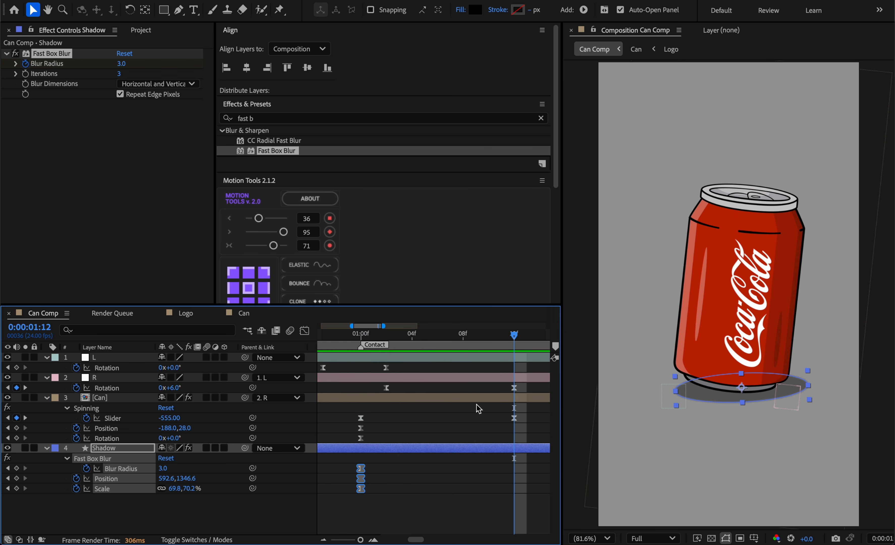
{"action": "key", "text": "minus"}
{"action": "left_click", "coordinate": [400, 490]}
{"action": "left_click", "coordinate": [403, 448]}
{"action": "key", "text": "shift+Right"}
{"action": "key", "text": "shift+Right"}
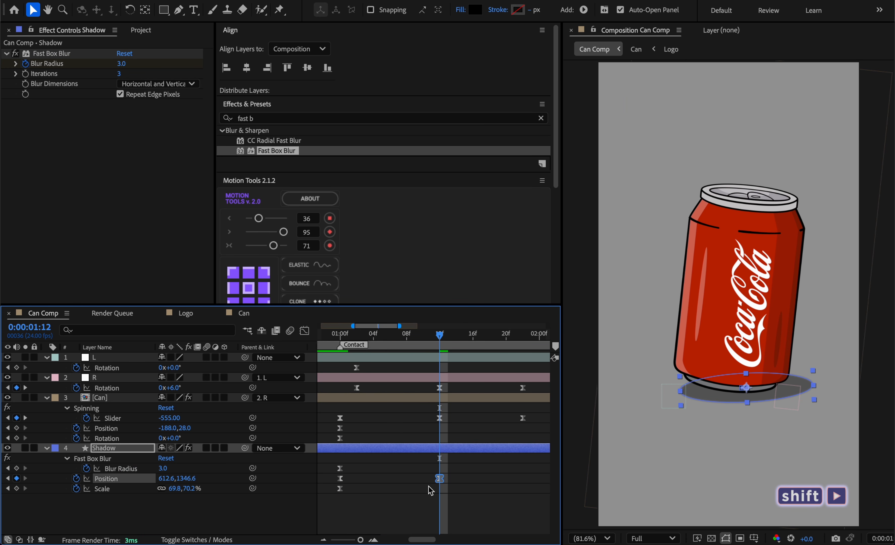
Copy the Shadow's Position keyframe from the Contact marker and paste it at 0:00:01:22.
{"action": "key", "text": "minus"}
{"action": "left_click_drag", "start_coordinate": [440, 336], "coordinate": [473, 337]}
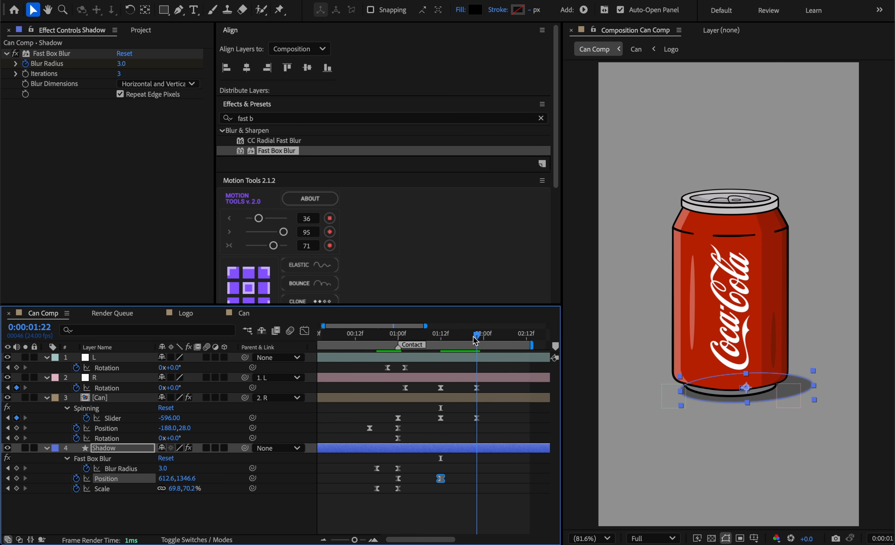
{"action": "key", "text": "ctrl+c"}
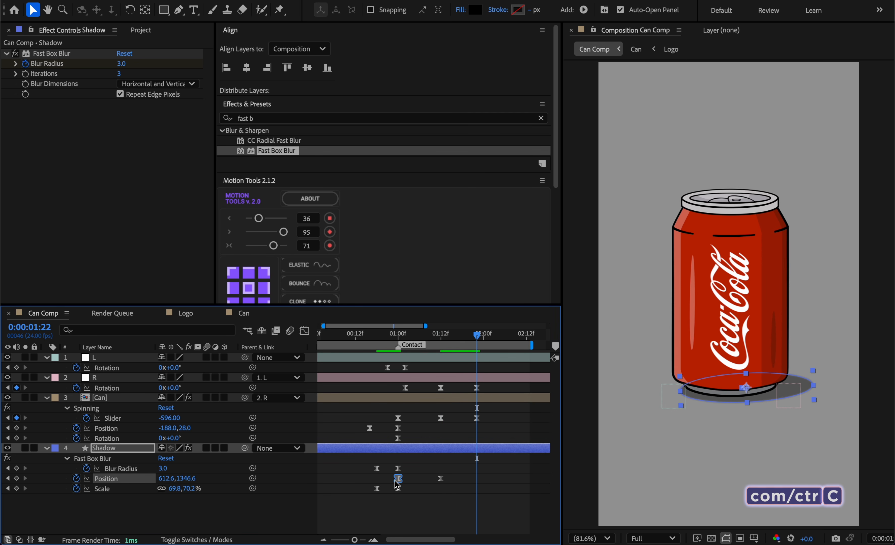
{"action": "key", "text": "ctrl+v"}
Select the Shadow's three Position keyframes and shorten the first one's outgoing ease in the speed graph.
{"action": "left_click_drag", "start_coordinate": [496, 473], "coordinate": [399, 482]}
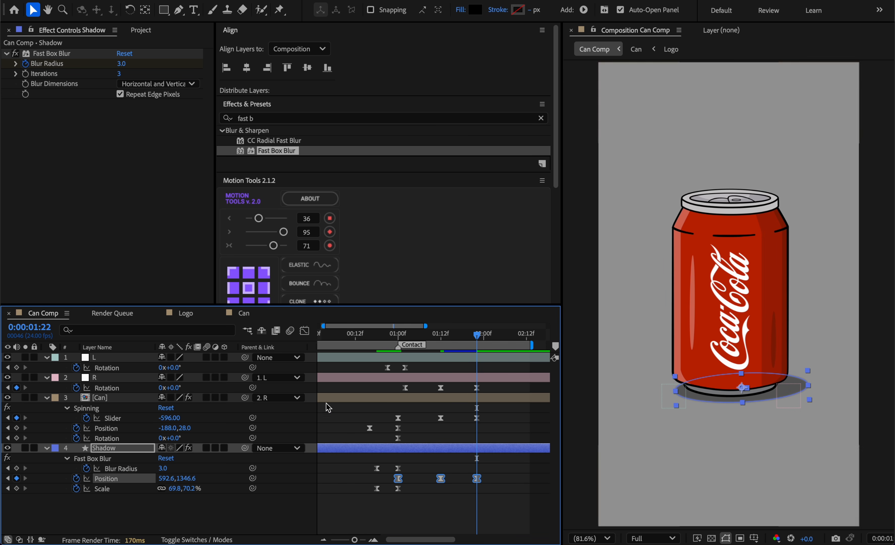
{"action": "left_click", "coordinate": [304, 330]}
{"action": "left_click", "coordinate": [381, 526]}
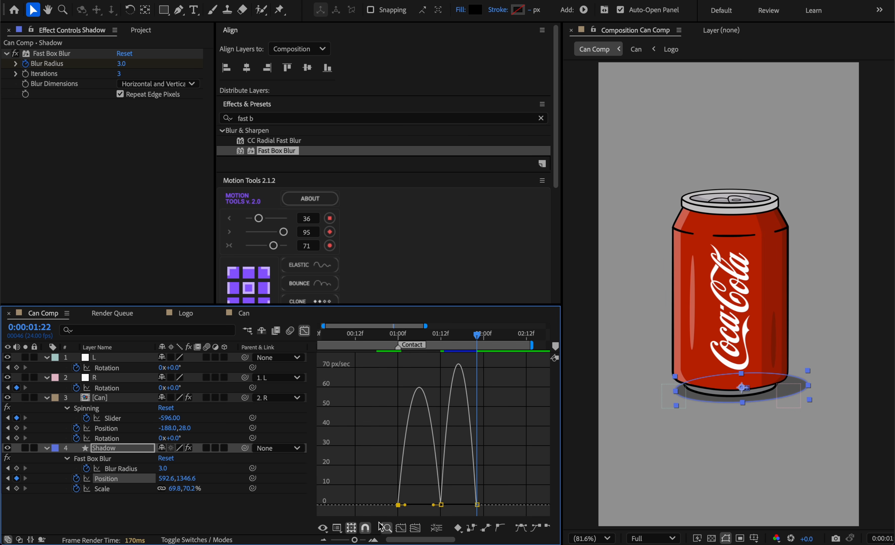
{"action": "left_click_drag", "start_coordinate": [333, 504], "coordinate": [322, 470]}
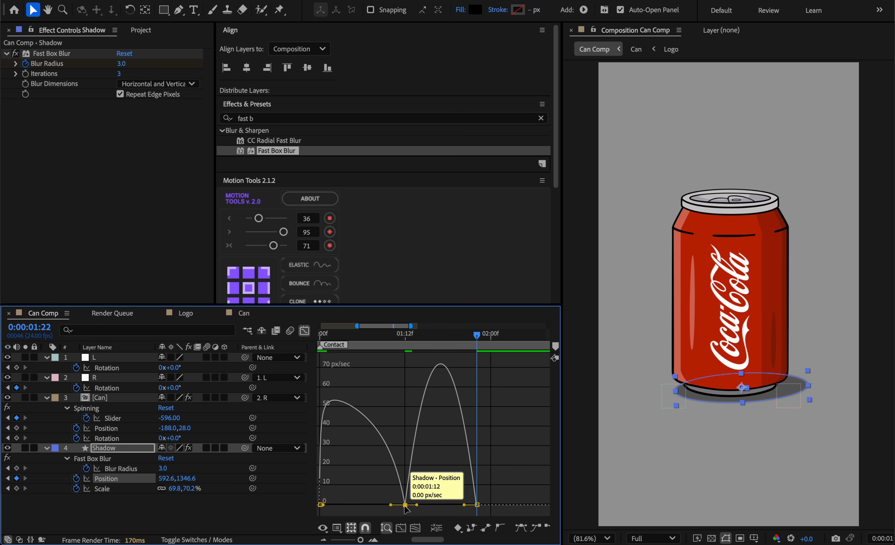
Set the Shadow's 0:00:01:12 Position keyframe to 85% incoming and outgoing influence, and shorten the last keyframe's incoming ease.
{"action": "double_click", "coordinate": [405, 504]}
{"action": "left_click", "coordinate": [352, 268]}
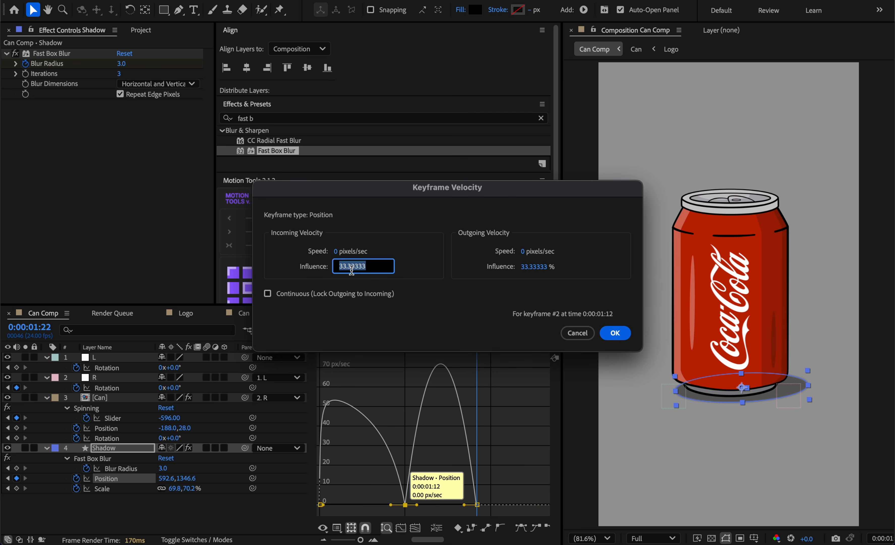
{"action": "type", "text": "85"}
{"action": "left_click", "coordinate": [525, 266]}
{"action": "type", "text": "85"}
{"action": "left_click", "coordinate": [615, 332]}
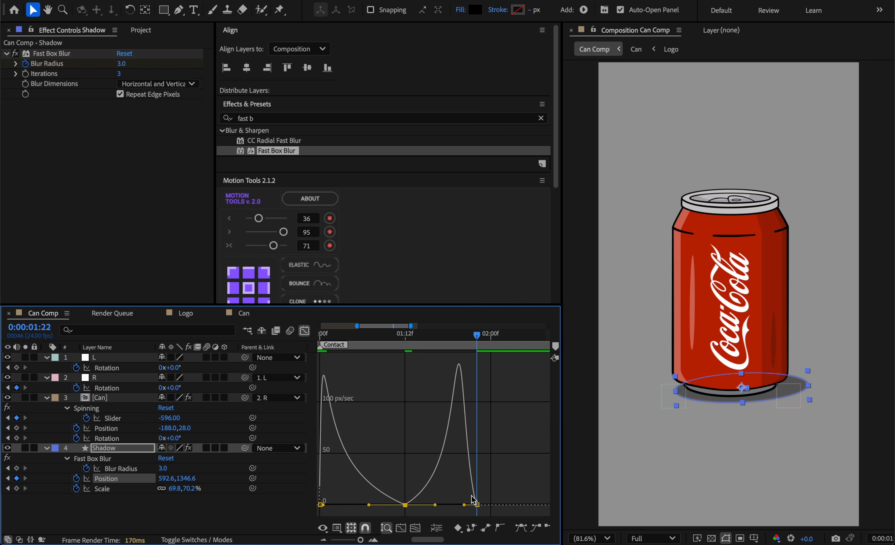
{"action": "left_click_drag", "start_coordinate": [472, 505], "coordinate": [474, 505]}
{"action": "left_click", "coordinate": [304, 331]}
{"action": "key", "text": "minus"}
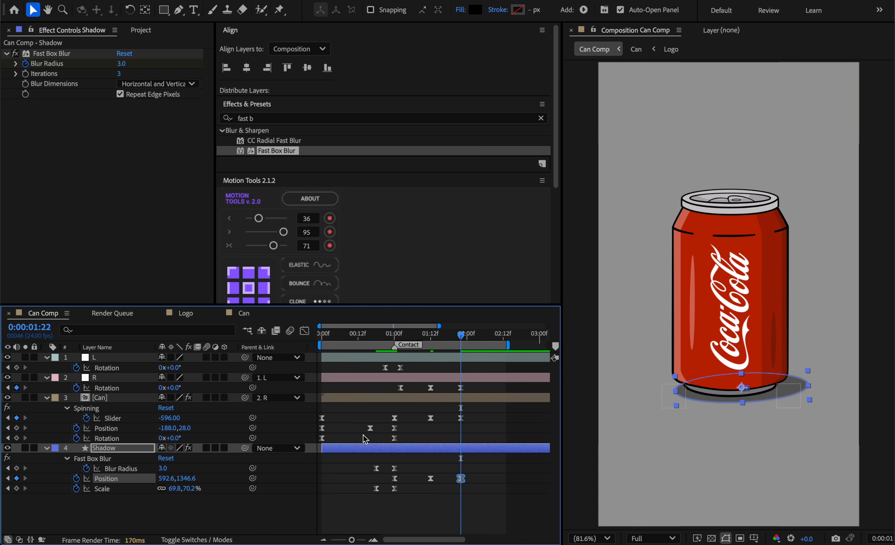
Trim the start of the Shadow layer to 0:00:00:18 and preview the animation from the beginning.
{"action": "left_click_drag", "start_coordinate": [394, 335], "coordinate": [376, 335]}
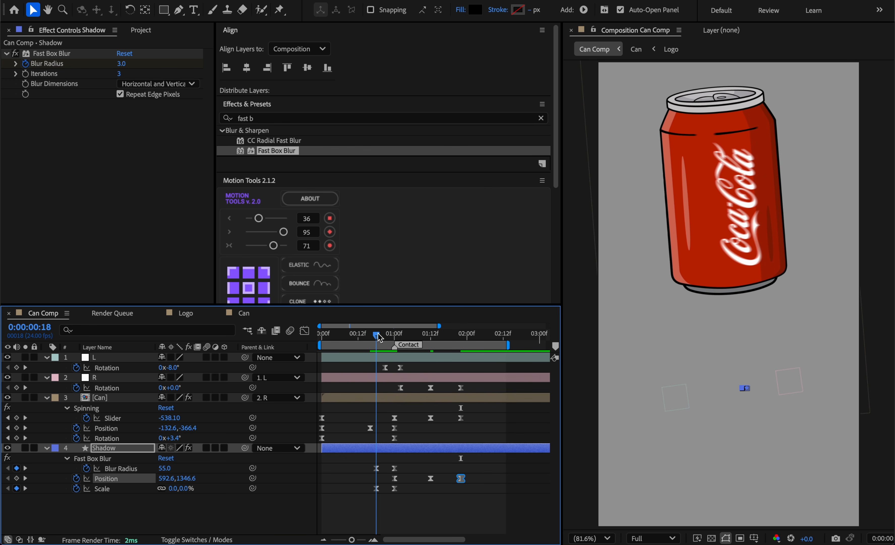
{"action": "left_click", "coordinate": [401, 449]}
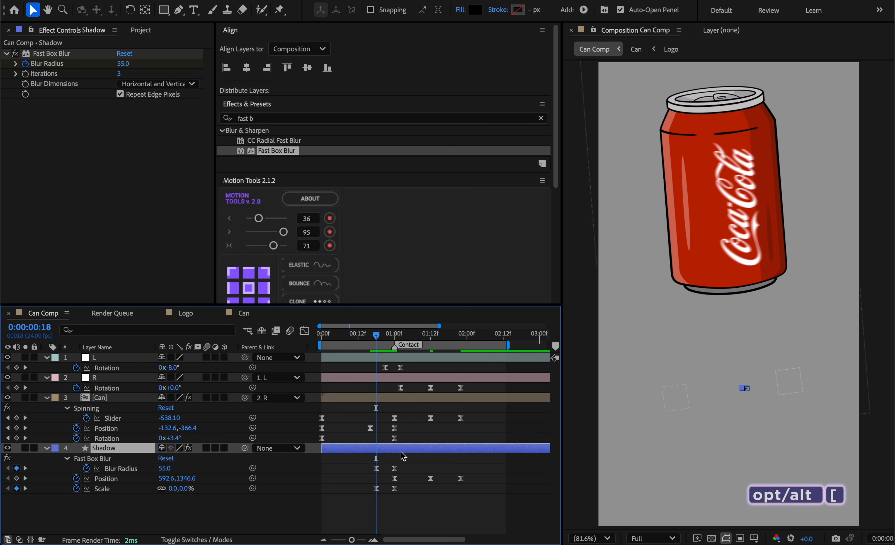
{"action": "key", "text": "alt+bracketleft"}
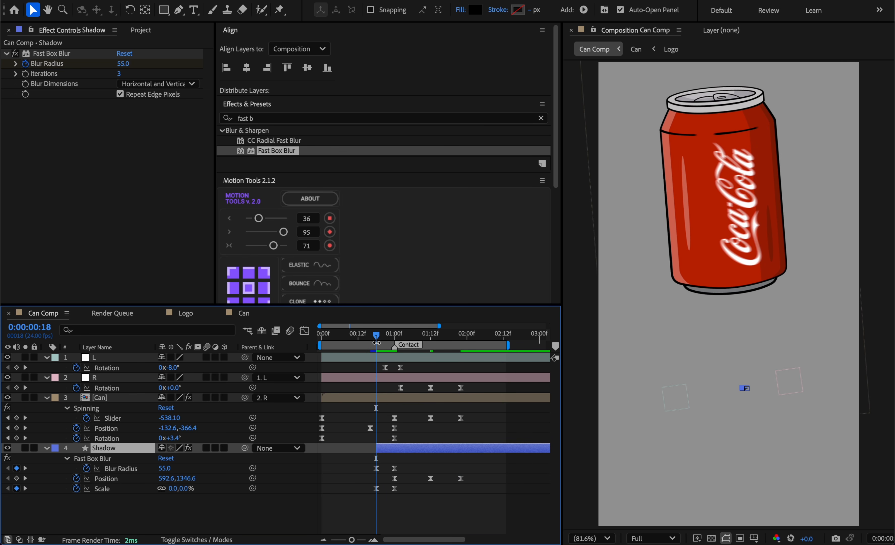
{"action": "left_click_drag", "start_coordinate": [376, 342], "coordinate": [294, 341]}
{"action": "key", "text": "space"}
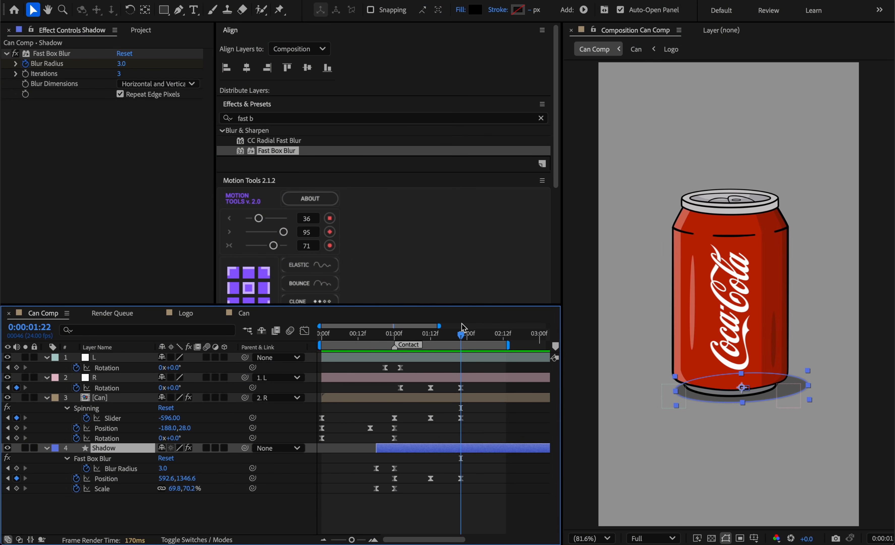
At 0:00:01:00, open the Can precomp, add a composition marker there and collapse the Logo layer.
{"action": "left_click_drag", "start_coordinate": [465, 335], "coordinate": [396, 335]}
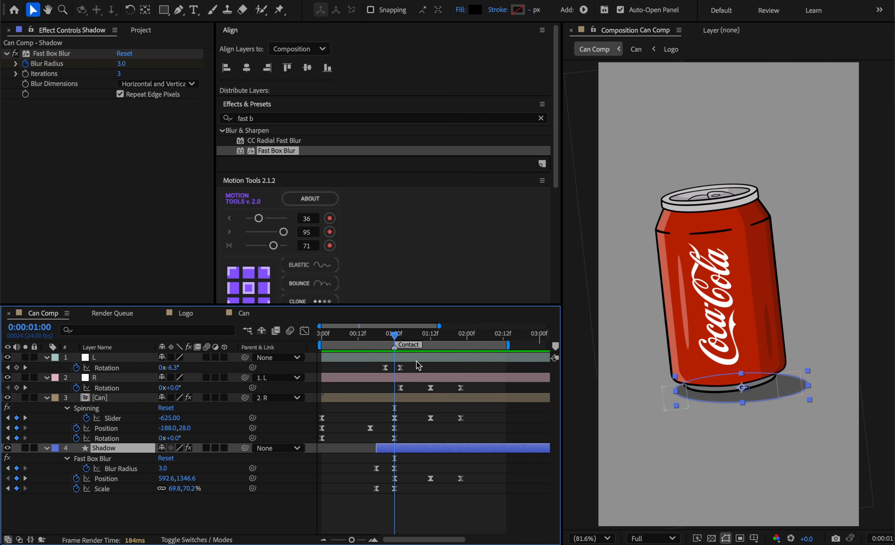
{"action": "double_click", "coordinate": [86, 401]}
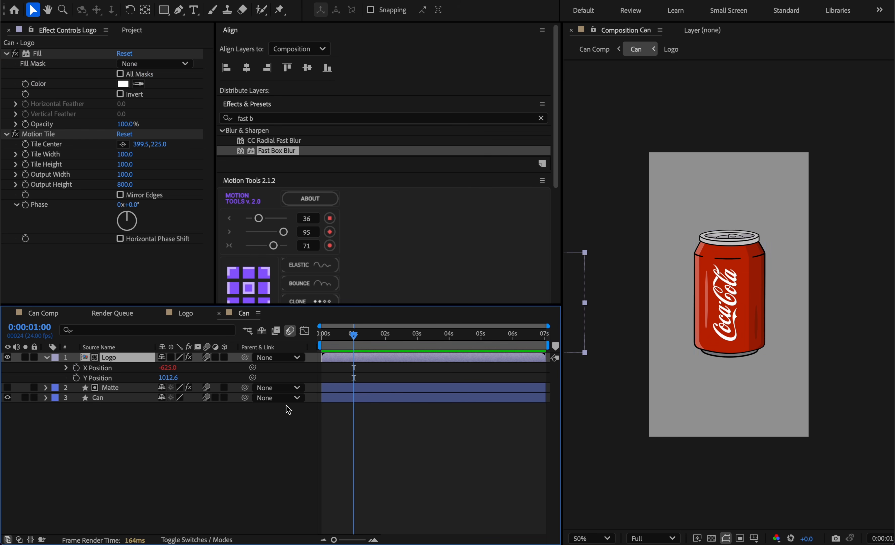
{"action": "left_click", "coordinate": [556, 347]}
{"action": "left_click", "coordinate": [47, 356]}
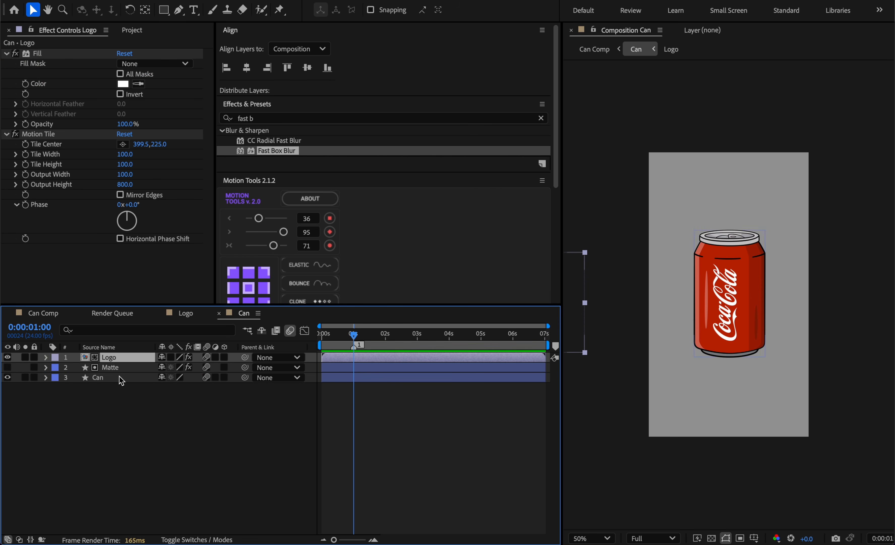
Filter the Can layer's properties by "path", add a keyframe to every Path at 0:00:01:00, and clear the filter.
{"action": "left_click", "coordinate": [116, 375]}
{"action": "left_click", "coordinate": [146, 331]}
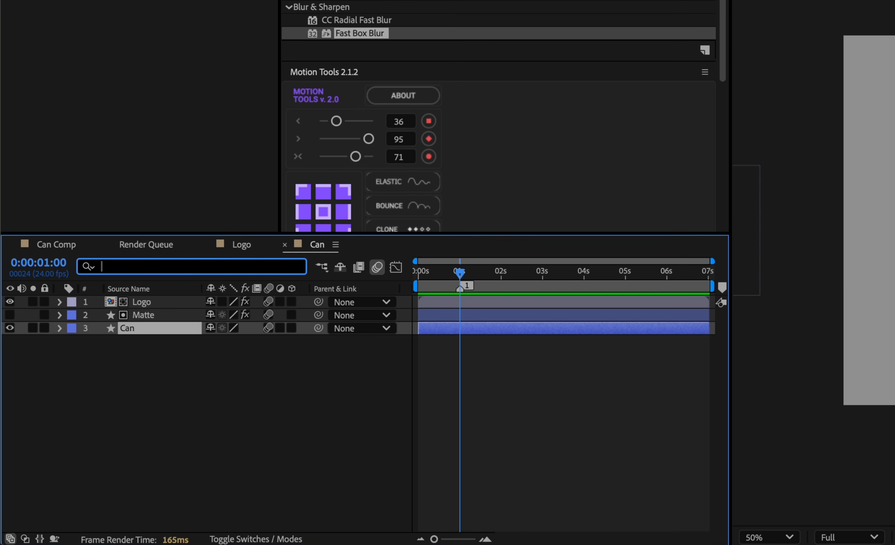
{"action": "type", "text": "path"}
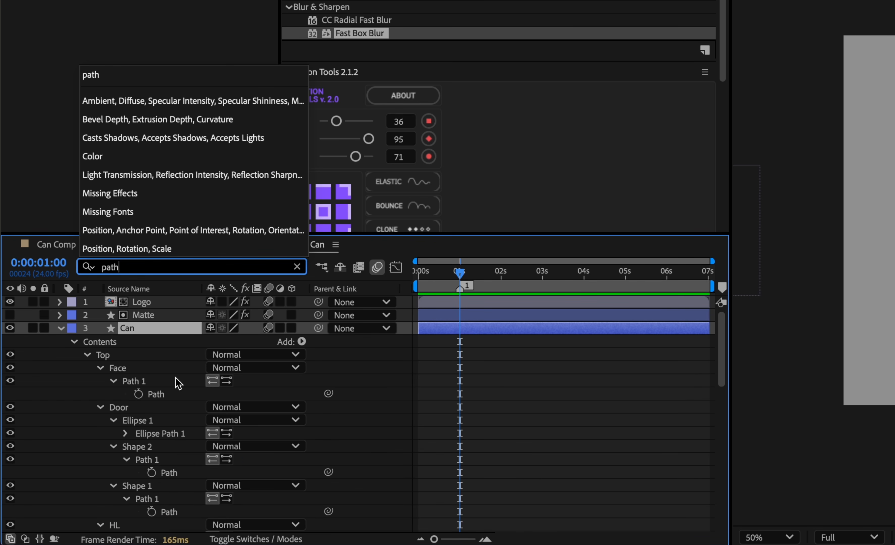
{"action": "left_click", "coordinate": [139, 393]}
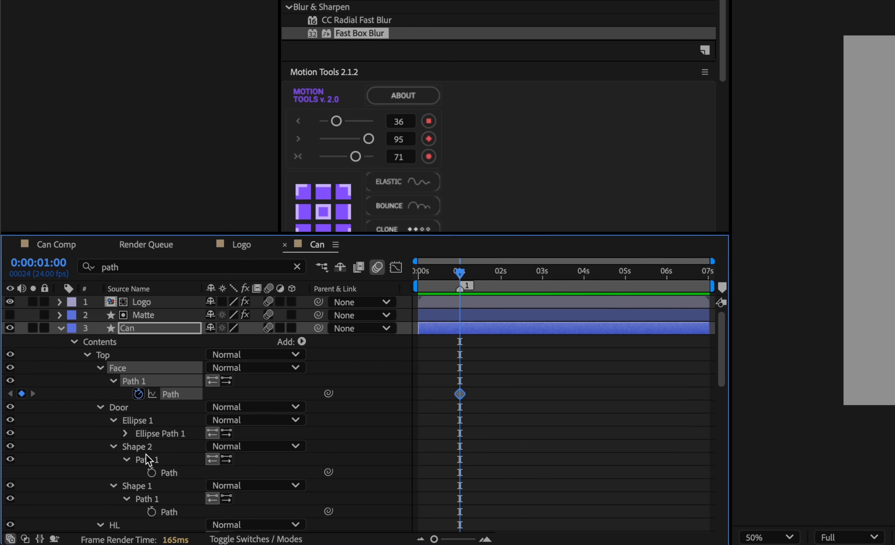
{"action": "left_click", "coordinate": [152, 472]}
{"action": "left_click", "coordinate": [152, 511]}
{"action": "scroll", "coordinate": [147, 540], "scroll_direction": "down", "scroll_amount": 3}
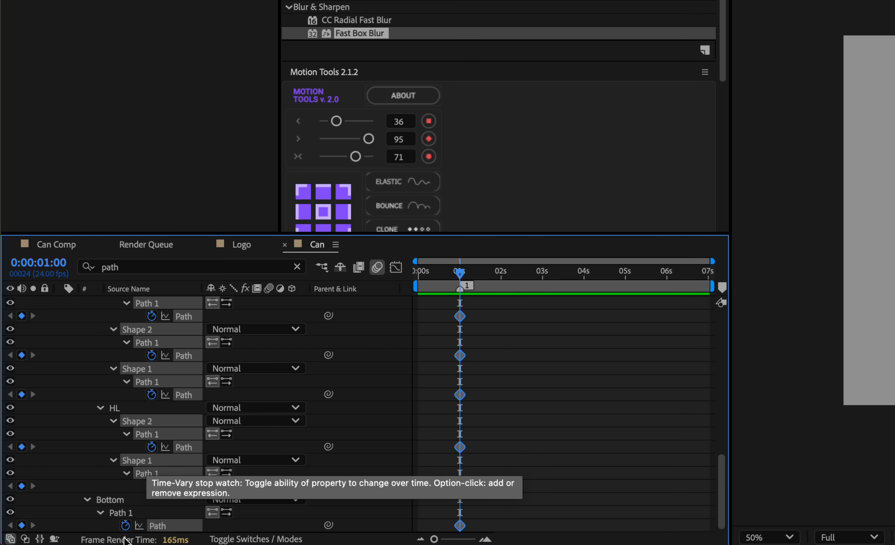
{"action": "scroll", "coordinate": [484, 374], "scroll_direction": "up", "scroll_amount": 6}
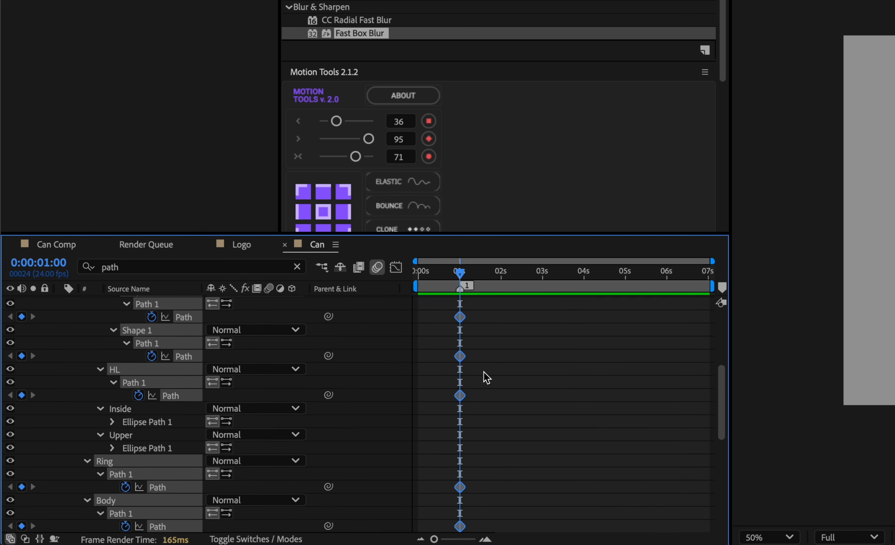
{"action": "scroll", "coordinate": [487, 377], "scroll_direction": "up", "scroll_amount": 4}
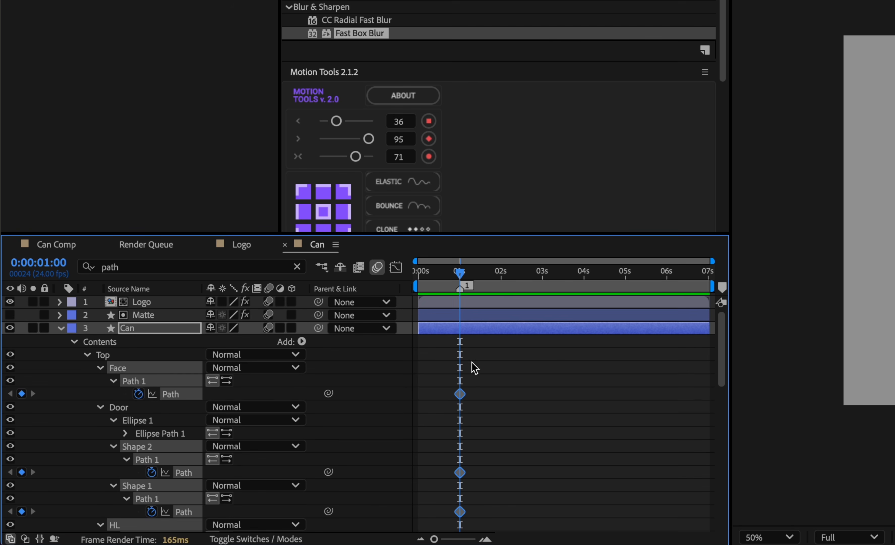
{"action": "left_click", "coordinate": [297, 268]}
{"action": "left_click", "coordinate": [60, 327]}
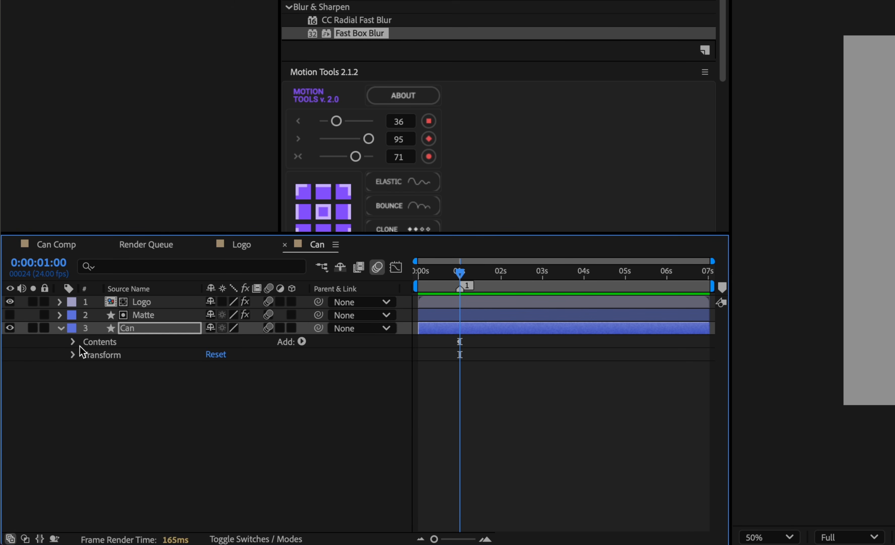
Add a Scale keyframe at 0:00:01:00 to the Door group inside Top and unlink its proportions.
{"action": "left_click", "coordinate": [74, 342]}
{"action": "left_click", "coordinate": [88, 354]}
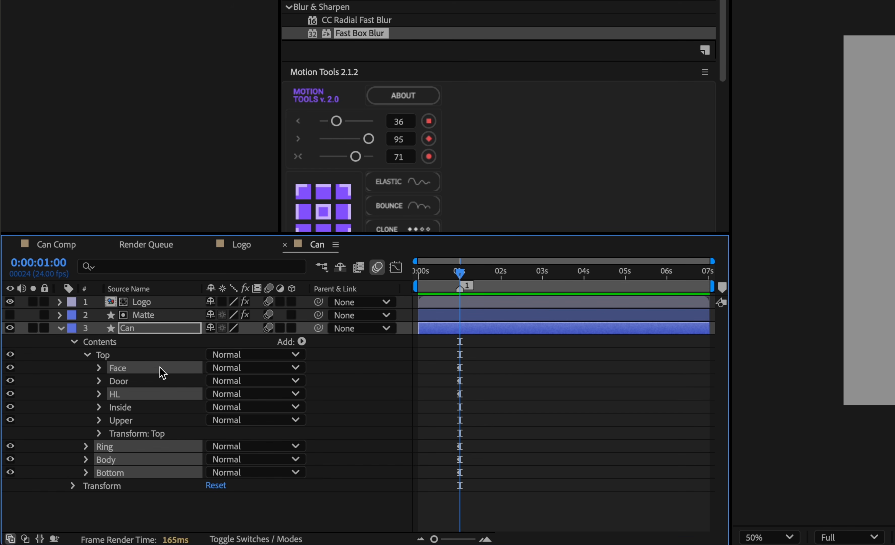
{"action": "left_click", "coordinate": [338, 398]}
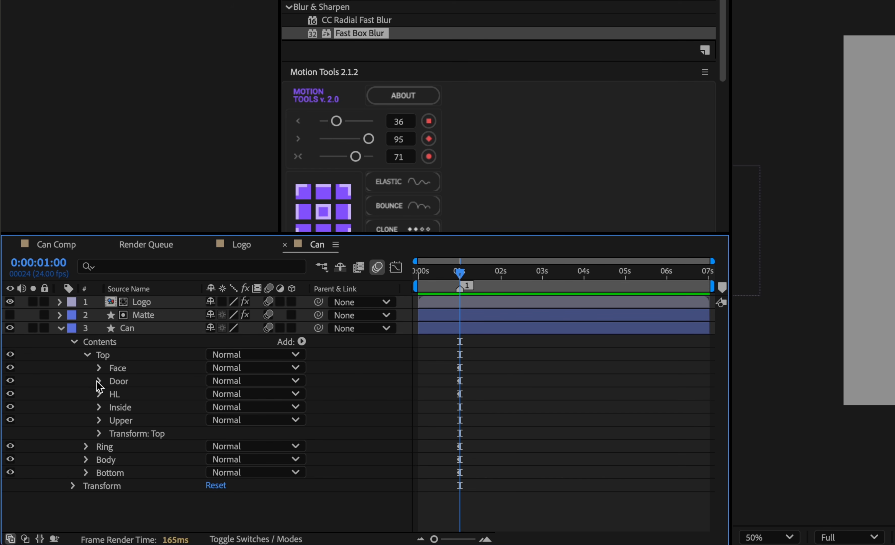
{"action": "left_click", "coordinate": [98, 381]}
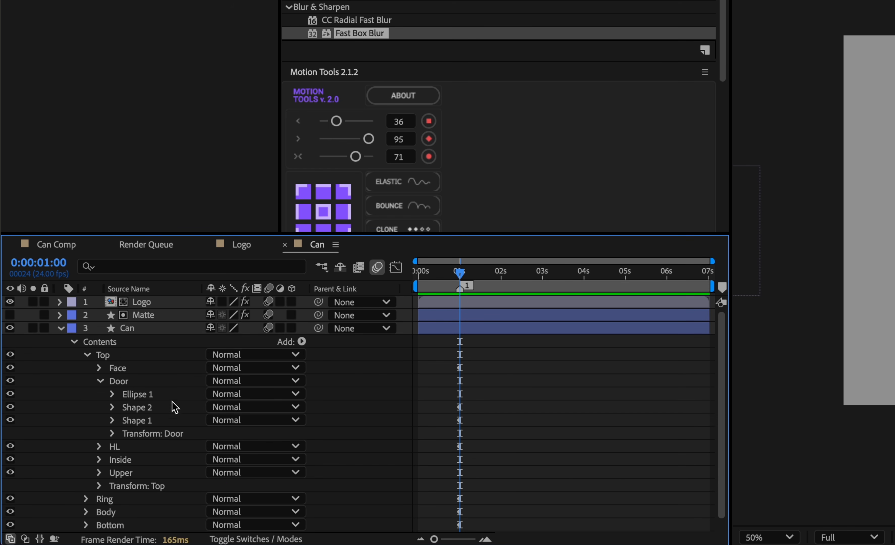
{"action": "left_click", "coordinate": [112, 433]}
{"action": "scroll", "coordinate": [143, 501], "scroll_direction": "down", "scroll_amount": 1}
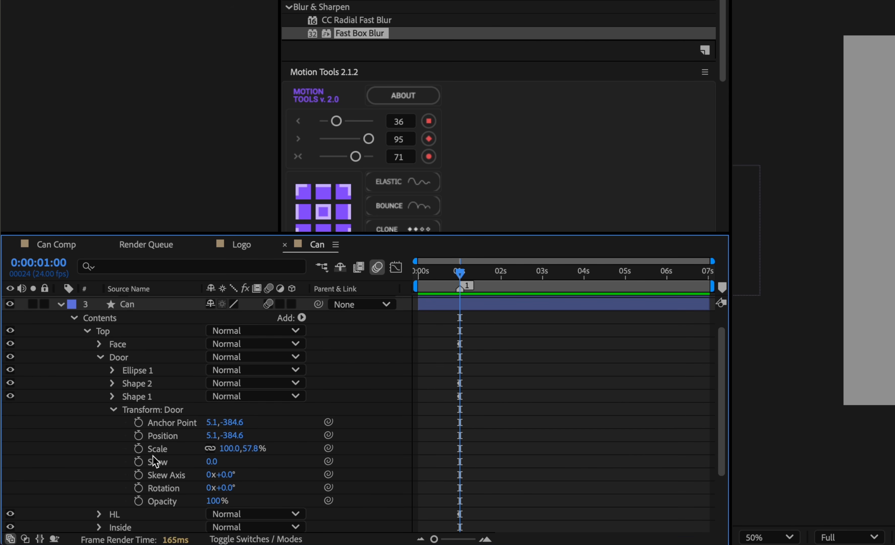
{"action": "left_click", "coordinate": [138, 448]}
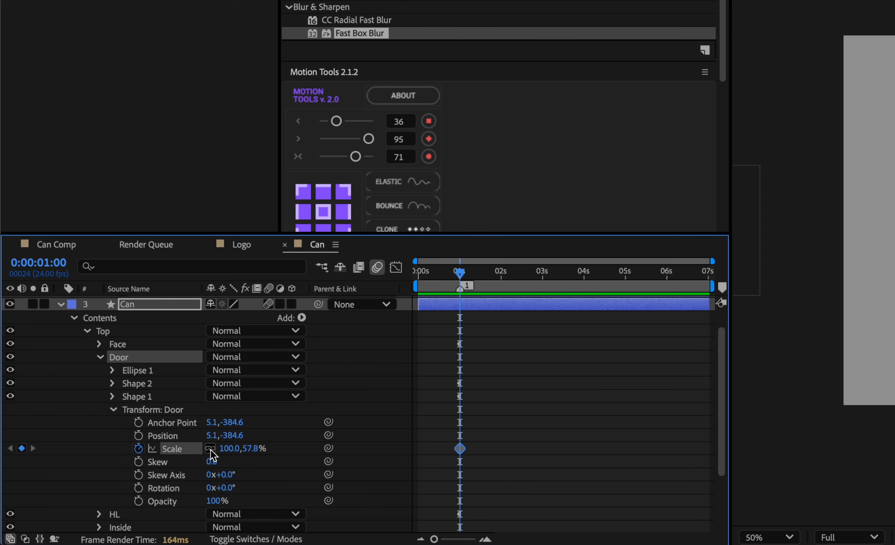
Add a Scale keyframe at 0:00:01:00 to the HL group inside Top and unlink its proportions.
{"action": "scroll", "coordinate": [372, 430], "scroll_direction": "down", "scroll_amount": 2}
{"action": "scroll", "coordinate": [374, 429], "scroll_direction": "down", "scroll_amount": 1}
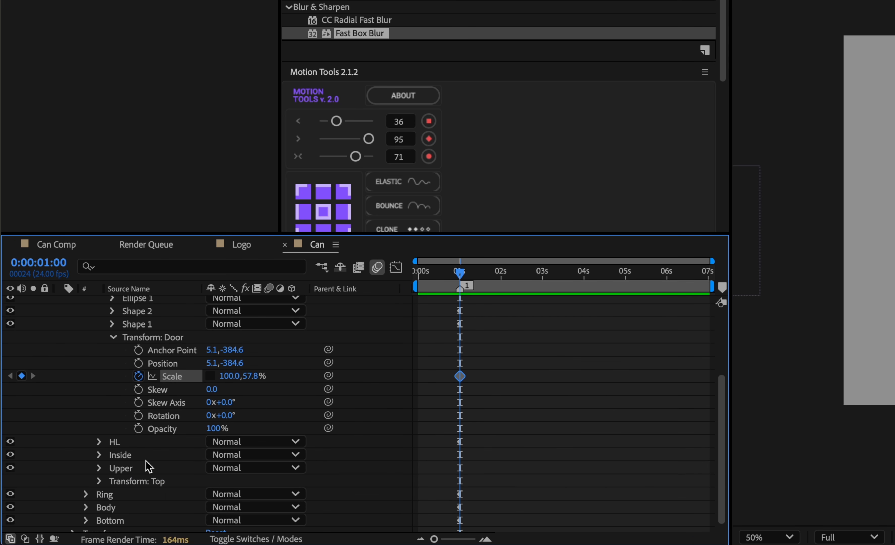
{"action": "left_click", "coordinate": [99, 442]}
{"action": "scroll", "coordinate": [110, 451], "scroll_direction": "down", "scroll_amount": 2}
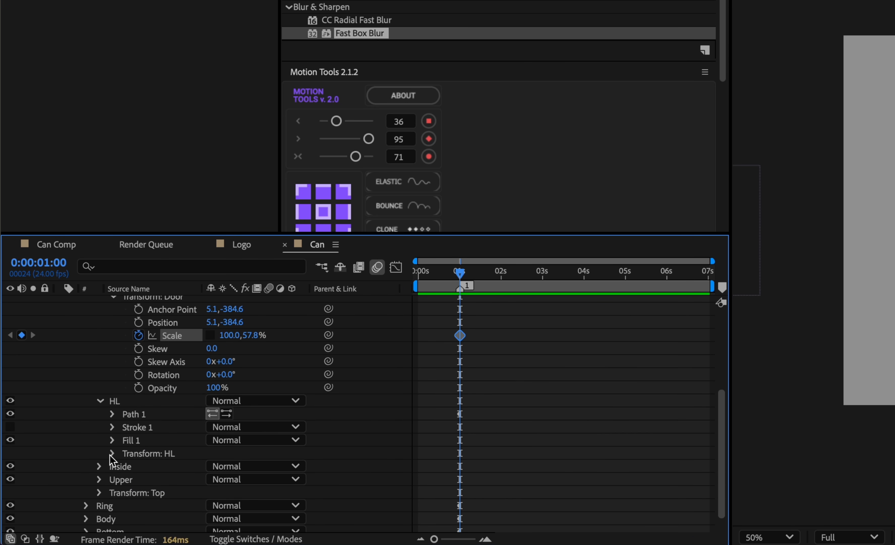
{"action": "left_click", "coordinate": [112, 454]}
{"action": "scroll", "coordinate": [91, 452], "scroll_direction": "down", "scroll_amount": 3}
{"action": "left_click", "coordinate": [139, 442]}
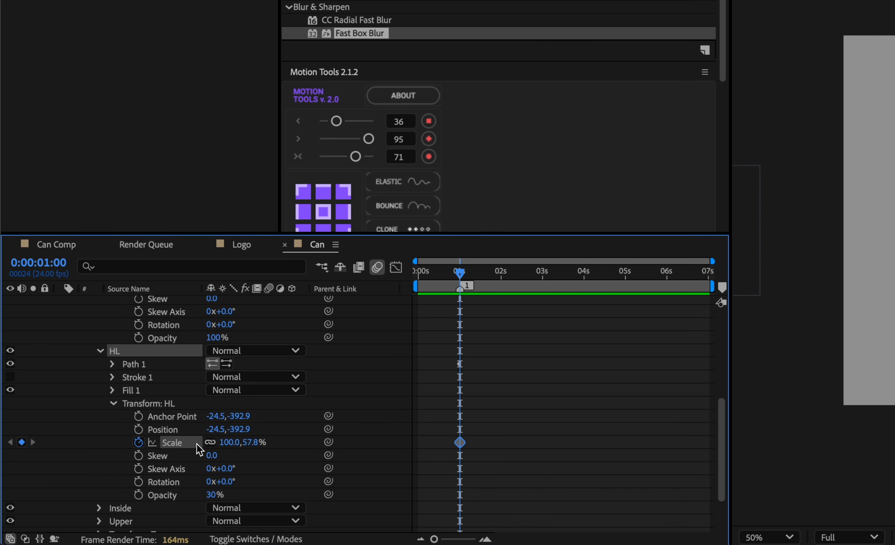
{"action": "scroll", "coordinate": [342, 422], "scroll_direction": "down", "scroll_amount": 3}
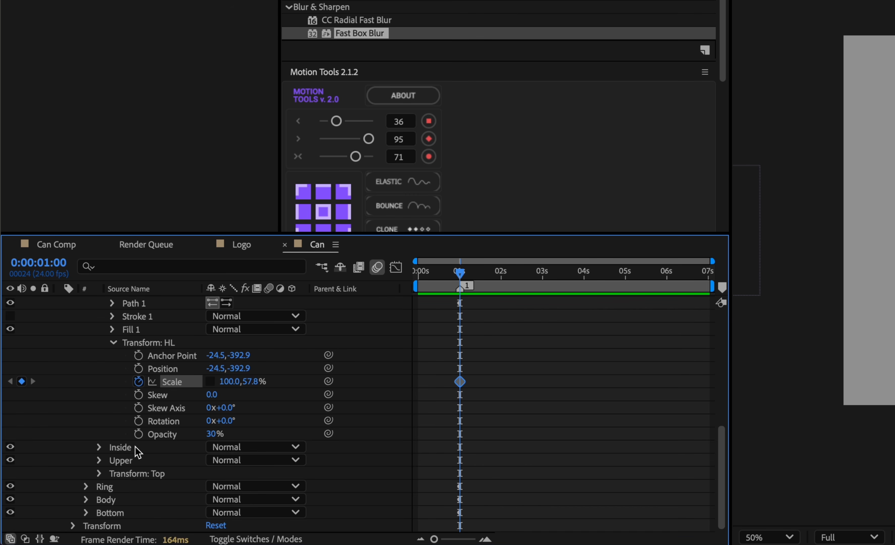
Add a Size keyframe at 0:00:01:00 to the ellipse path of the Inside group.
{"action": "left_click", "coordinate": [100, 447]}
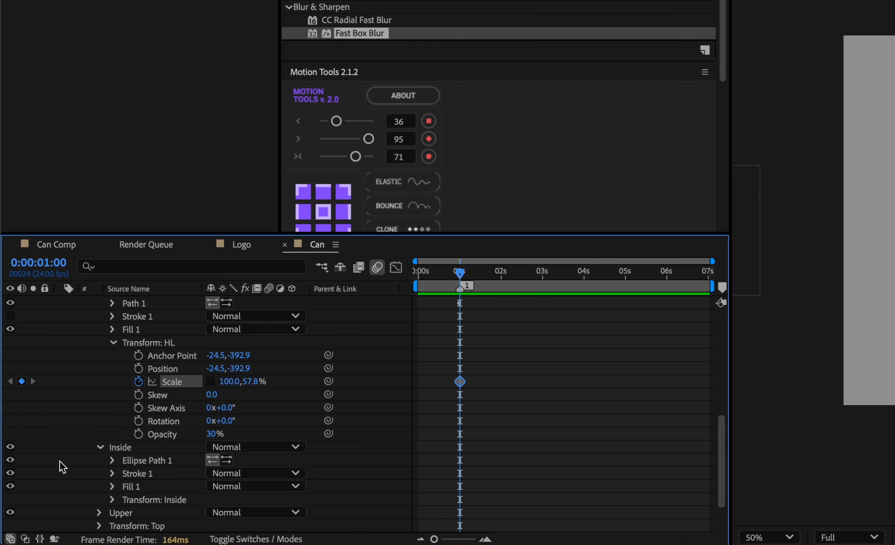
{"action": "scroll", "coordinate": [60, 463], "scroll_direction": "down", "scroll_amount": 2}
{"action": "left_click", "coordinate": [112, 422]}
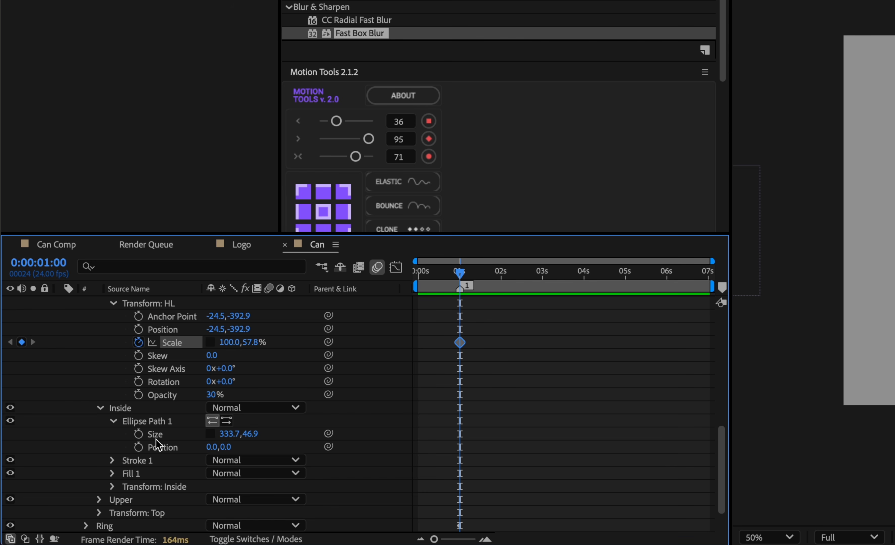
{"action": "left_click", "coordinate": [138, 433]}
Add a Size keyframe at 0:00:01:00 to the ellipse path of the Upper group.
{"action": "scroll", "coordinate": [100, 453], "scroll_direction": "down", "scroll_amount": 2}
{"action": "scroll", "coordinate": [100, 455], "scroll_direction": "down", "scroll_amount": 1}
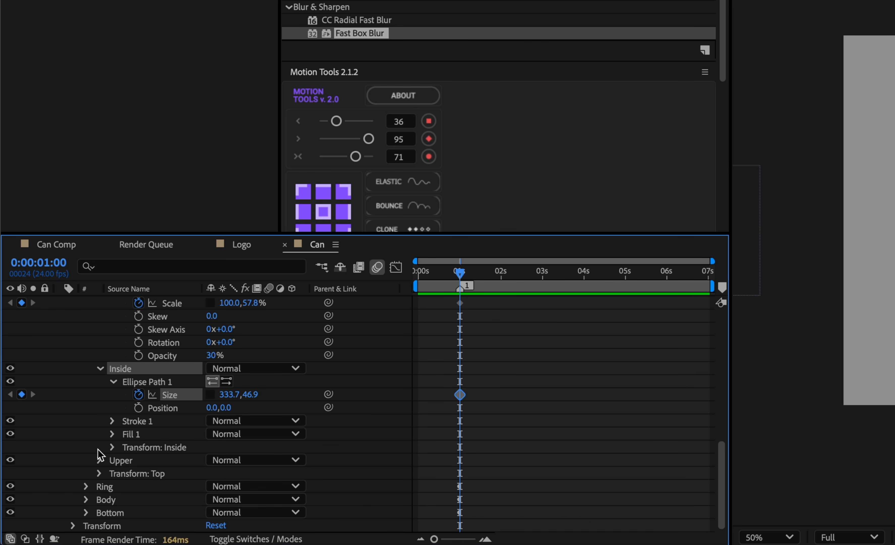
{"action": "left_click", "coordinate": [99, 460]}
{"action": "left_click", "coordinate": [113, 473]}
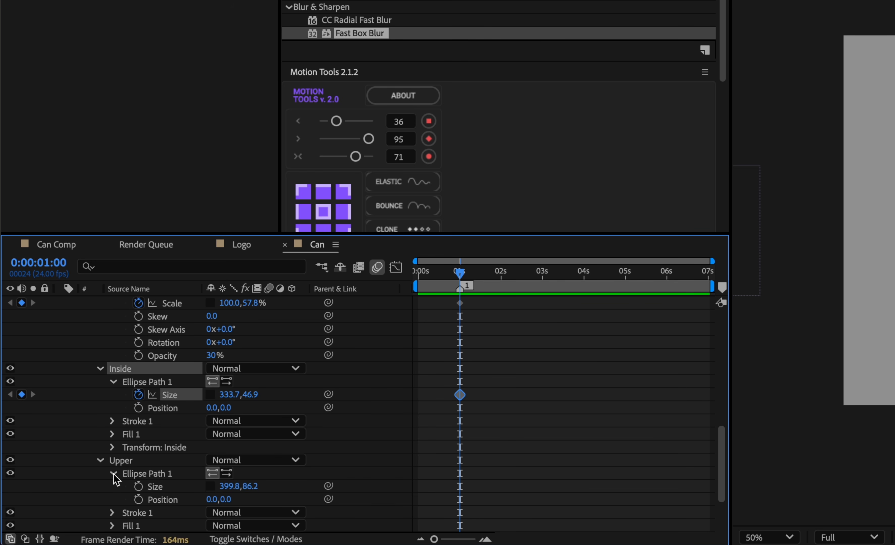
{"action": "left_click", "coordinate": [138, 486]}
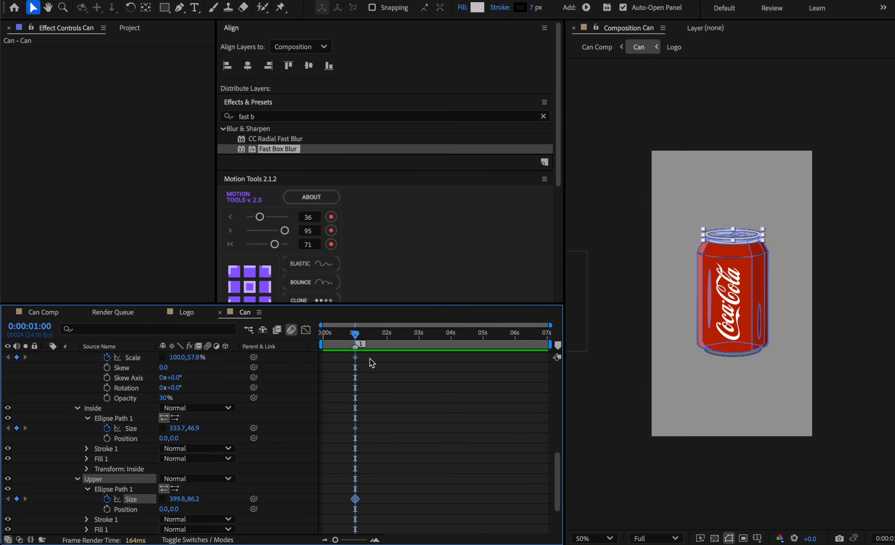
Show only the Can layer's keyframed properties and enlarge the timeline so they all fit.
{"action": "scroll", "coordinate": [410, 437], "scroll_direction": "up", "scroll_amount": 5}
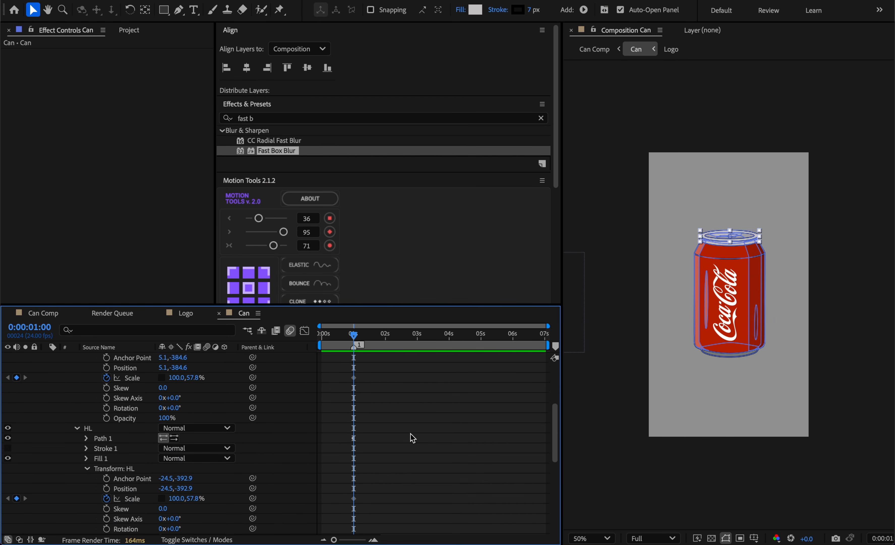
{"action": "key", "text": "u"}
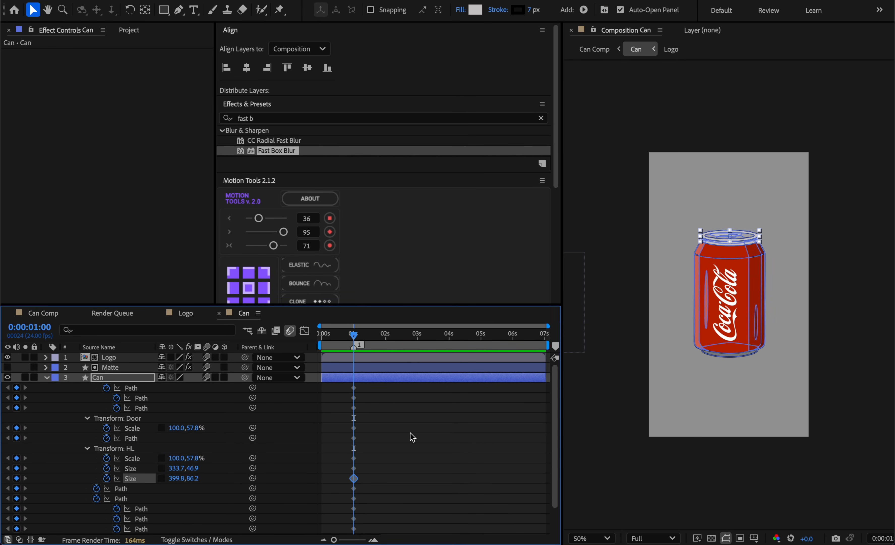
{"action": "left_click_drag", "start_coordinate": [395, 305], "coordinate": [400, 225]}
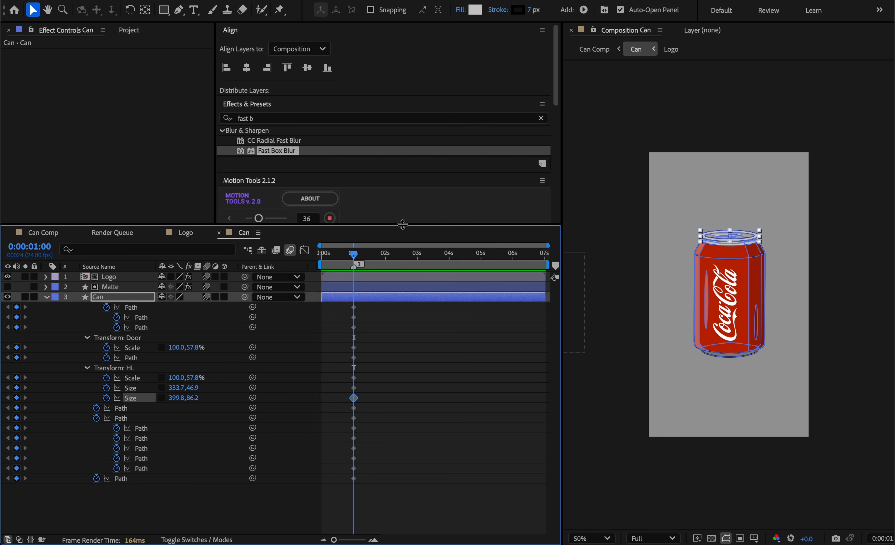
{"action": "left_click", "coordinate": [421, 376]}
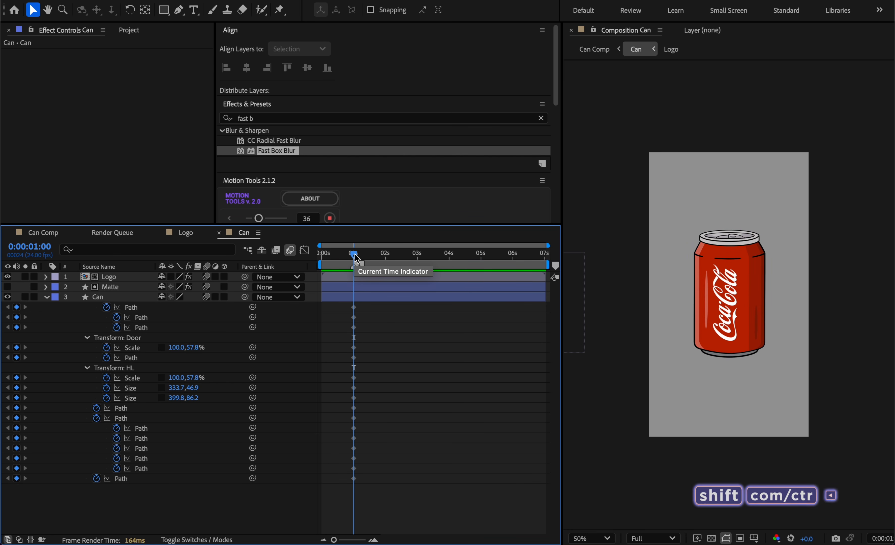
Go back ten frames to 0:00:00:14, add a composition marker there, and set the Door group's vertical scale to 0%.
{"action": "key", "text": "shift+ctrl+Left"}
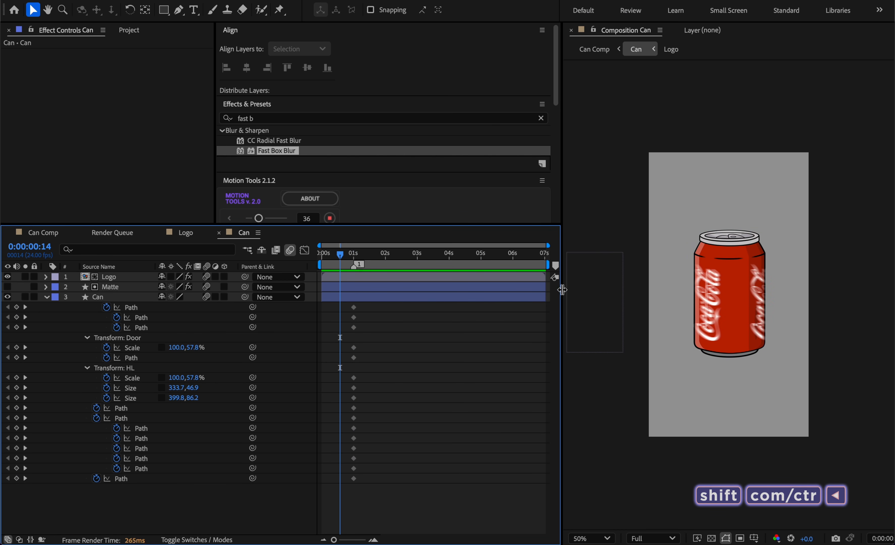
{"action": "left_click", "coordinate": [555, 266]}
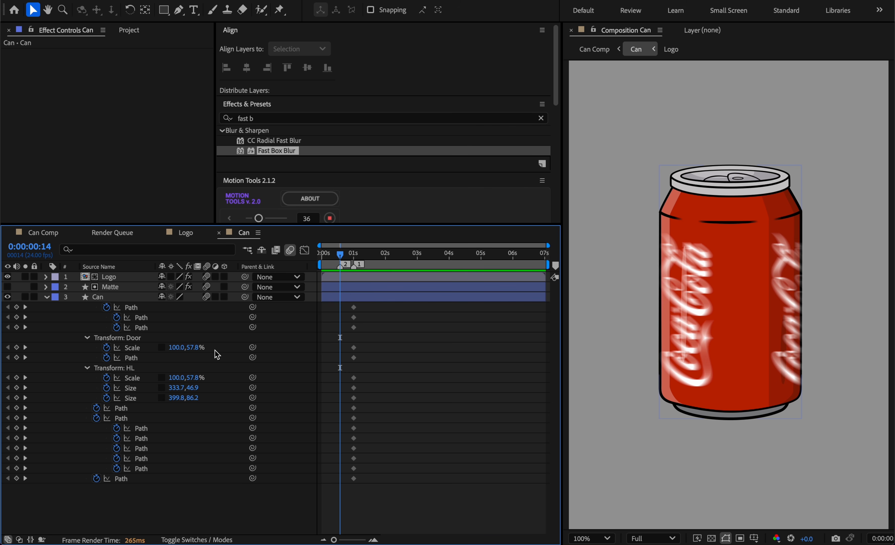
{"action": "left_click_drag", "start_coordinate": [194, 346], "coordinate": [189, 352]}
{"action": "left_click", "coordinate": [189, 352]}
{"action": "type", "text": "0"}
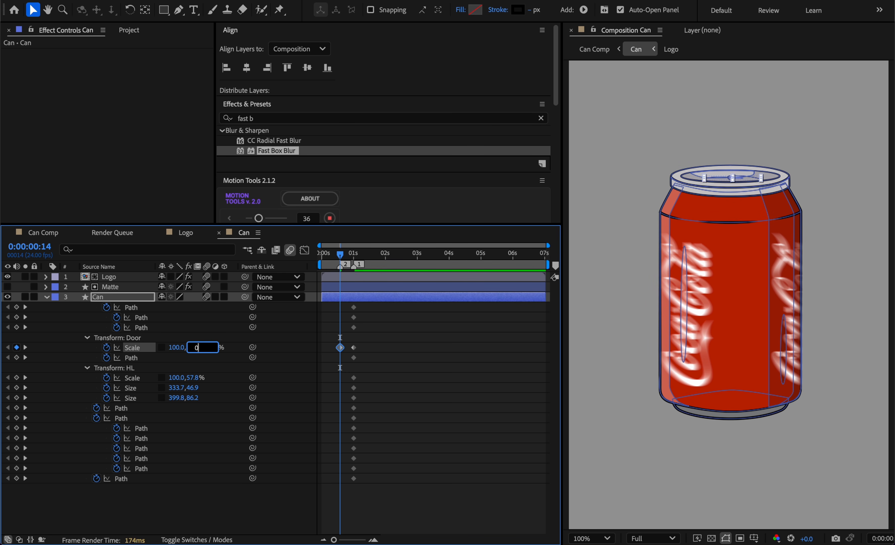
{"action": "key", "text": "Return"}
Set the HL group's vertical scale to 0% and the height of both the Inside and Upper ellipses to 0.
{"action": "left_click_drag", "start_coordinate": [195, 377], "coordinate": [181, 377]}
{"action": "left_click", "coordinate": [195, 378]}
{"action": "type", "text": "0"}
{"action": "key", "text": "Return"}
{"action": "left_click_drag", "start_coordinate": [192, 388], "coordinate": [145, 398]}
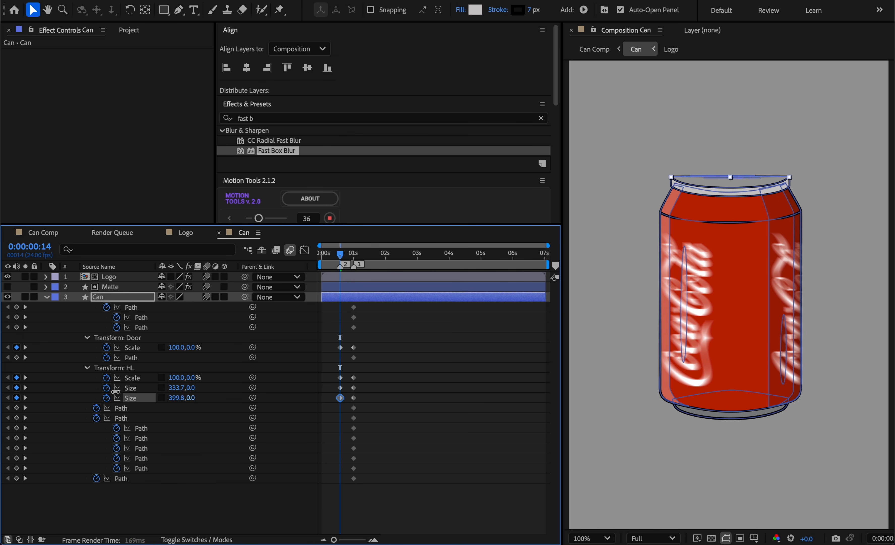
{"action": "left_click", "coordinate": [395, 377]}
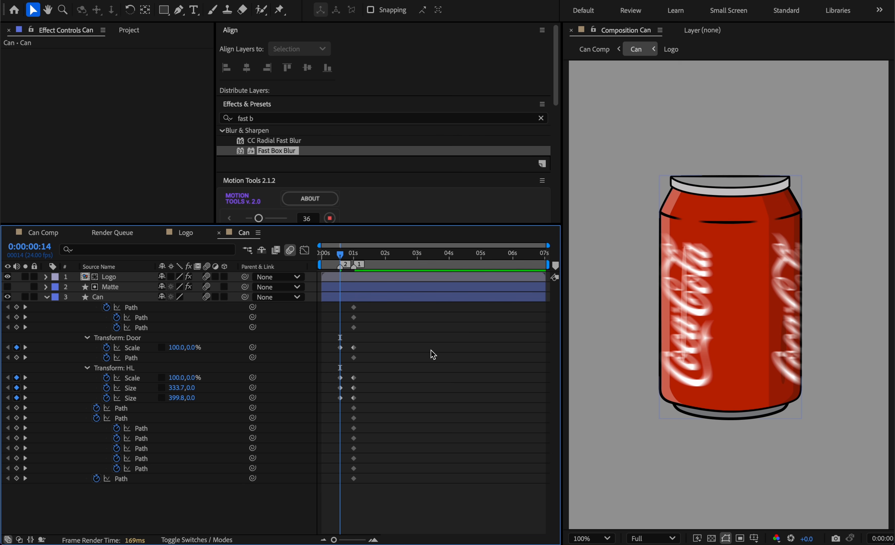
Raise the middle path points of the ring, the body's top edge and the shoulder line so that their curves arch upward.
{"action": "left_click", "coordinate": [354, 307]}
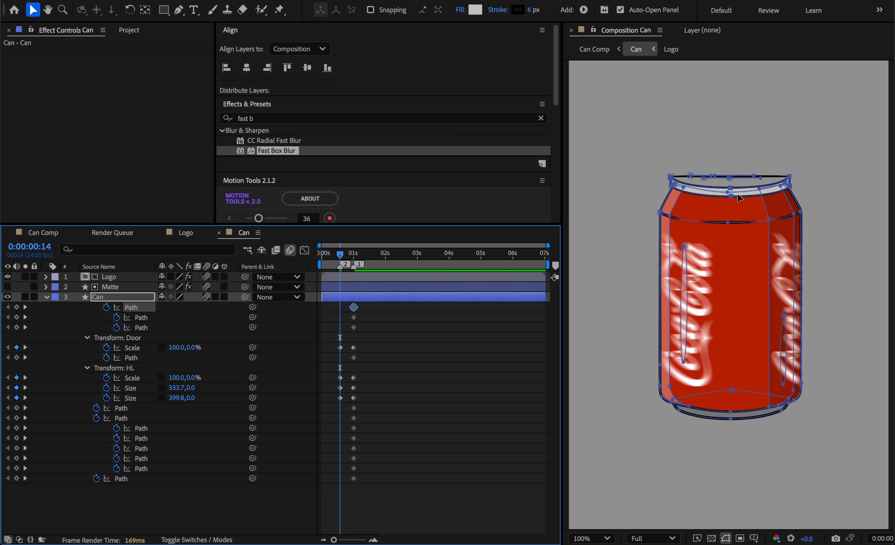
{"action": "key", "text": "grave"}
{"action": "key", "text": "period"}
{"action": "scroll", "coordinate": [465, 215], "scroll_direction": "up", "scroll_amount": 3}
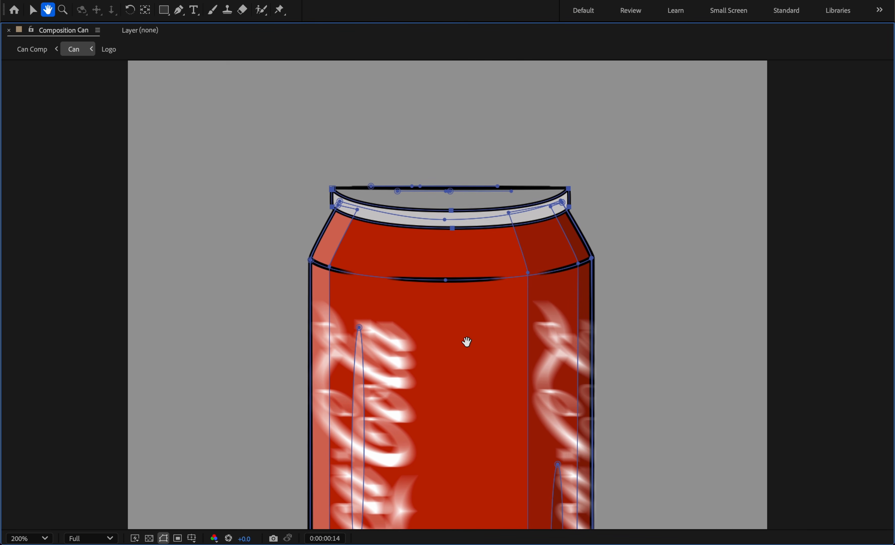
{"action": "mouse_move", "coordinate": [435, 257]}
{"action": "left_mouse_down"}
{"action": "mouse_move", "coordinate": [436, 303]}
{"action": "mouse_move", "coordinate": [443, 293]}
{"action": "left_mouse_up"}
{"action": "left_click", "coordinate": [443, 225]}
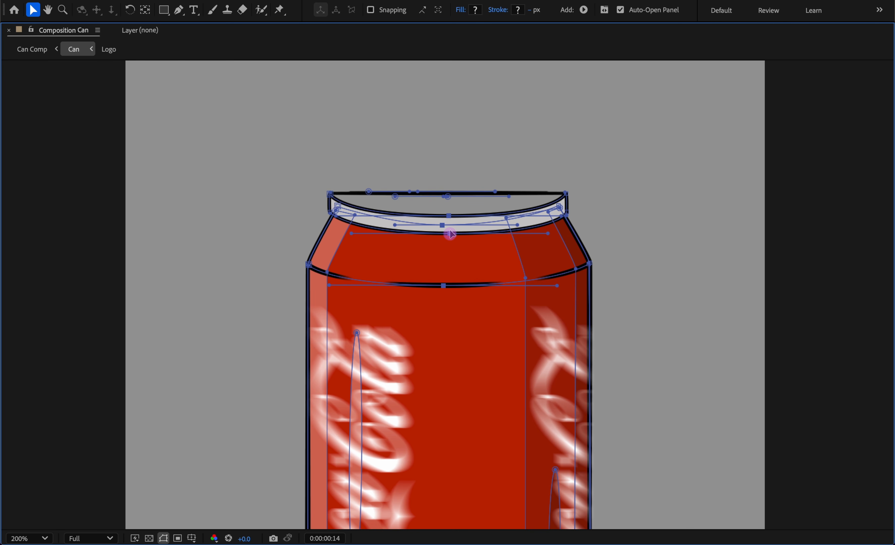
{"action": "left_click_drag", "start_coordinate": [449, 231], "coordinate": [448, 197]}
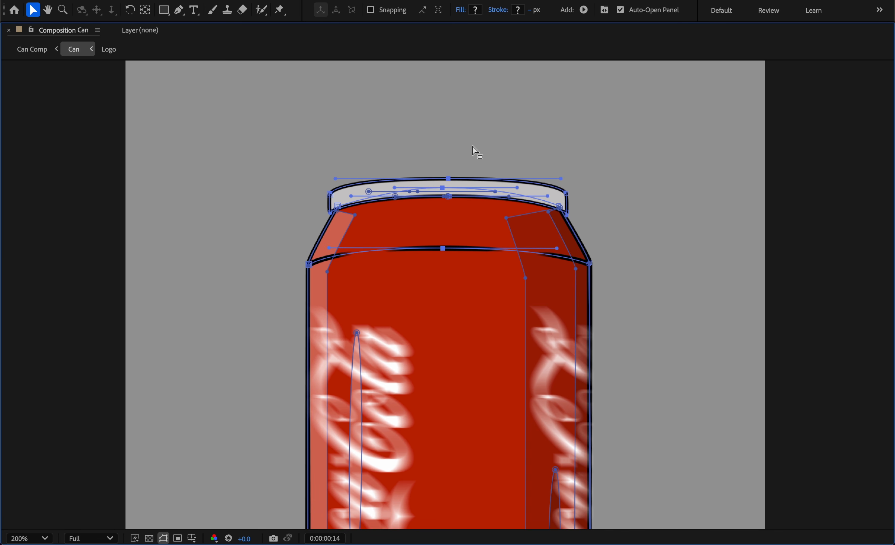
Select the ring's upper middle point and shorten its curve handles to about half their length.
{"action": "double_click", "coordinate": [363, 197]}
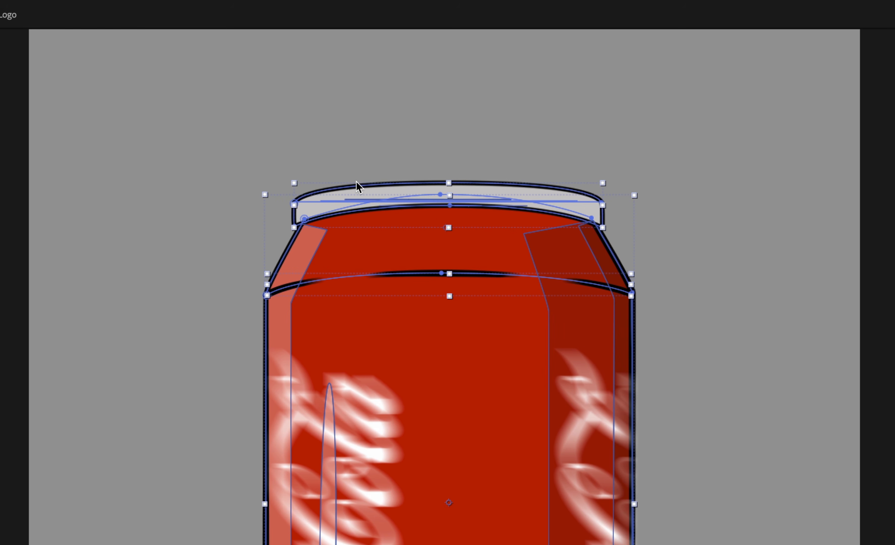
{"action": "double_click", "coordinate": [440, 194]}
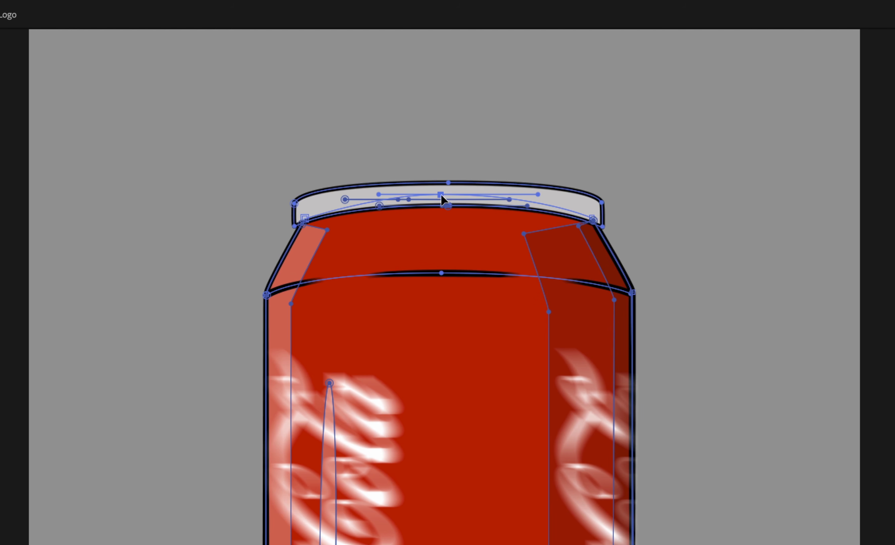
{"action": "left_click", "coordinate": [445, 185]}
{"action": "left_click_drag", "start_coordinate": [596, 182], "coordinate": [525, 182]}
Move the inner upper points of the can's left highlight up onto the arched top edge and shoulder line.
{"action": "key", "text": "alt"}
{"action": "scroll", "coordinate": [362, 273], "scroll_direction": "up", "scroll_amount": 1}
{"action": "key", "text": "space"}
{"action": "left_click_drag", "start_coordinate": [361, 274], "coordinate": [463, 282]}
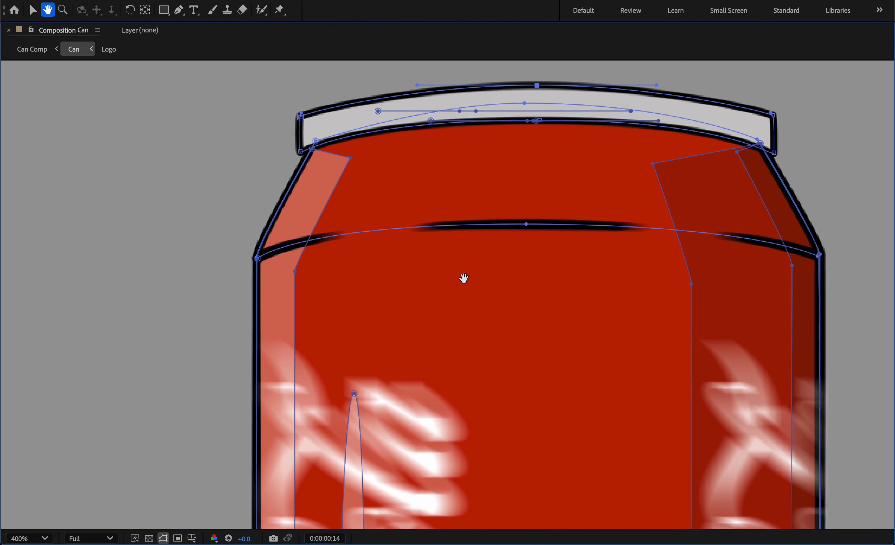
{"action": "left_click", "coordinate": [338, 178]}
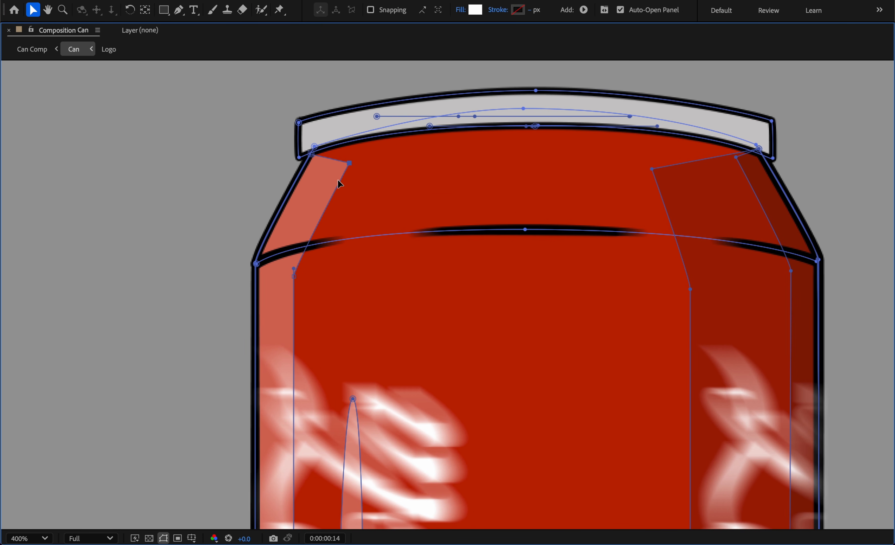
{"action": "left_click_drag", "start_coordinate": [290, 290], "coordinate": [296, 249]}
Move the upper points of both shadow shapes on the can's right side up to match the arched top edge and shoulder line.
{"action": "left_click", "coordinate": [652, 169]}
{"action": "left_click_drag", "start_coordinate": [673, 276], "coordinate": [690, 237]}
{"action": "left_click", "coordinate": [736, 157]}
{"action": "left_click_drag", "start_coordinate": [794, 281], "coordinate": [741, 161]}
{"action": "left_click_drag", "start_coordinate": [791, 273], "coordinate": [791, 256]}
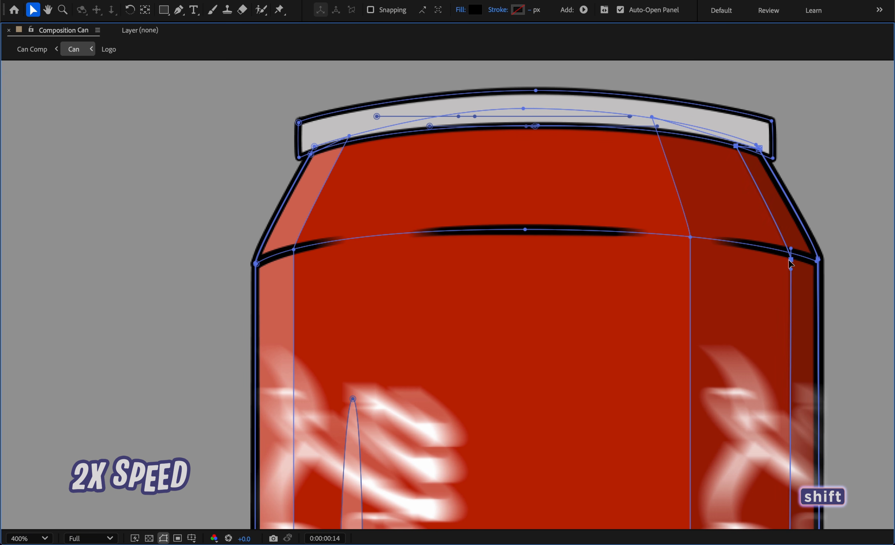
Nudge the ring's upper middle point down by three small increments.
{"action": "key", "text": "comma"}
{"action": "key", "text": "period"}
{"action": "left_click_drag", "start_coordinate": [547, 76], "coordinate": [525, 94]}
{"action": "key", "text": "Down"}
{"action": "key", "text": "Down"}
{"action": "key", "text": "Down"}
{"action": "key", "text": "comma"}
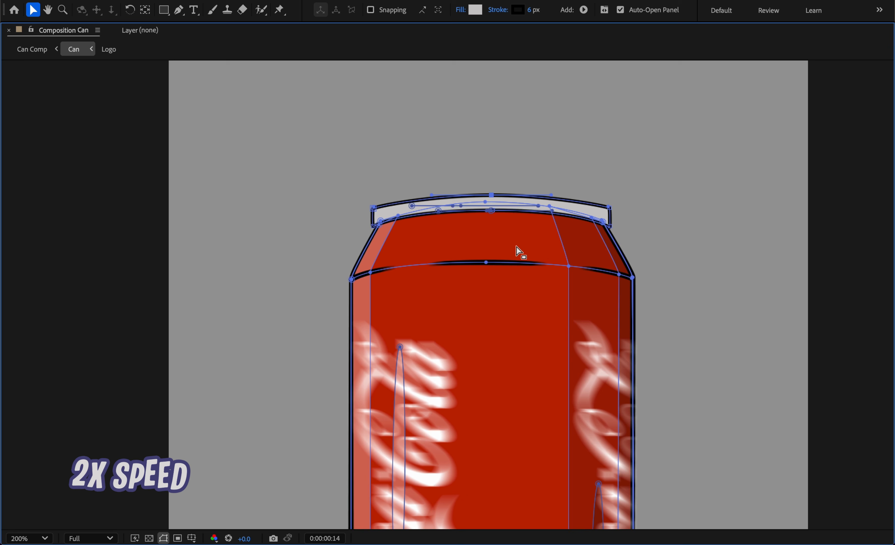
Raise the middle points of the body's lower edge and the bottom rim until both curves arch upward.
{"action": "left_click_drag", "start_coordinate": [489, 341], "coordinate": [479, 155]}
{"action": "left_click_drag", "start_coordinate": [488, 389], "coordinate": [485, 300]}
{"action": "left_click_drag", "start_coordinate": [496, 387], "coordinate": [455, 453]}
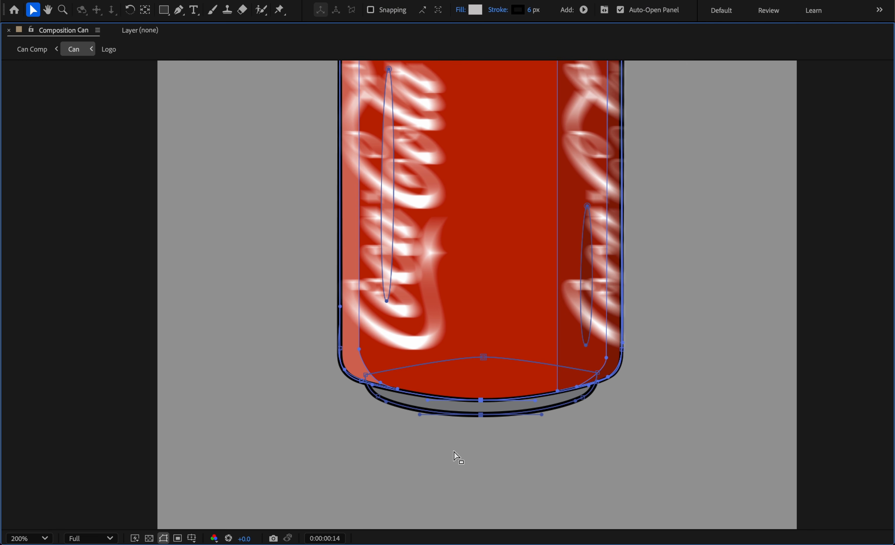
{"action": "key", "text": "shift+Up"}
{"action": "key", "text": "shift+Up"}
{"action": "key", "text": "shift+Up"}
{"action": "key", "text": "shift+Up"}
{"action": "key", "text": "shift+Up"}
{"action": "key", "text": "shift+Up"}
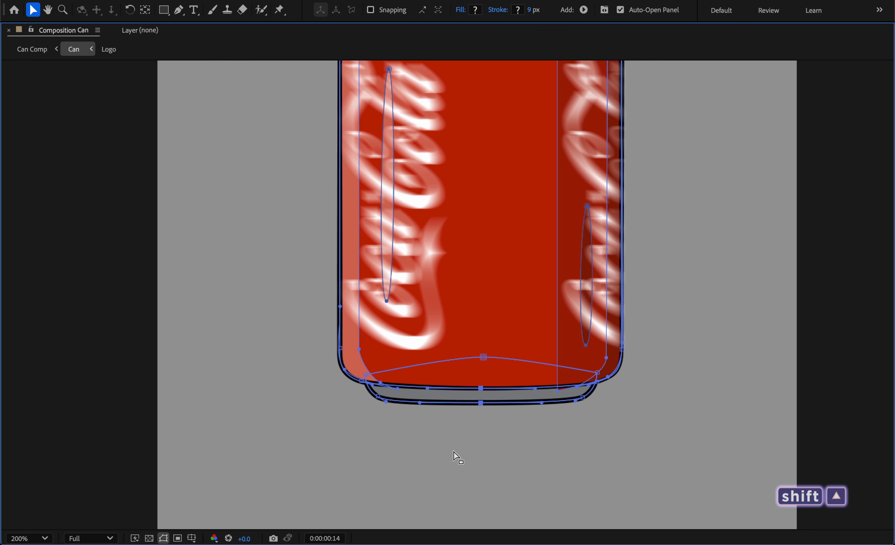
{"action": "key", "text": "shift+Up"}
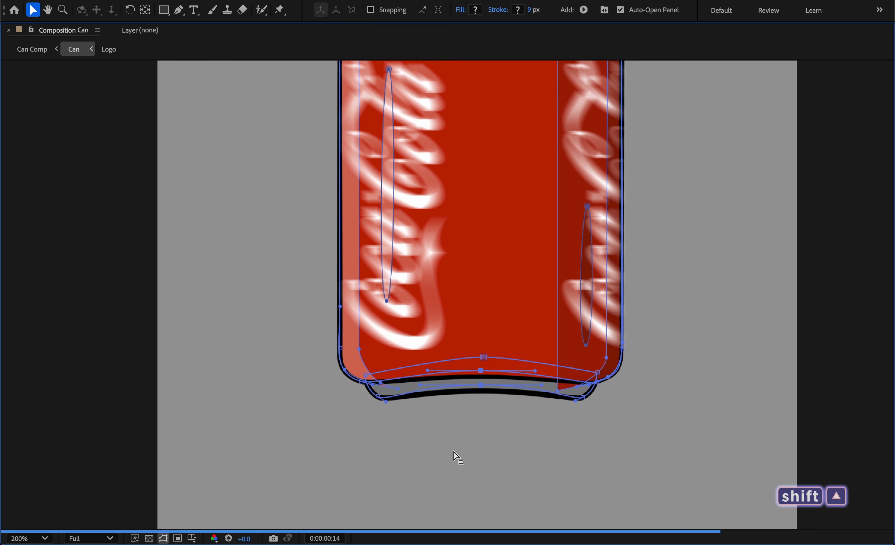
Select the middle point of the bottom rim's lower edge and lower it slightly.
{"action": "key", "text": "period"}
{"action": "key", "text": "space"}
{"action": "left_click_drag", "start_coordinate": [499, 426], "coordinate": [493, 314]}
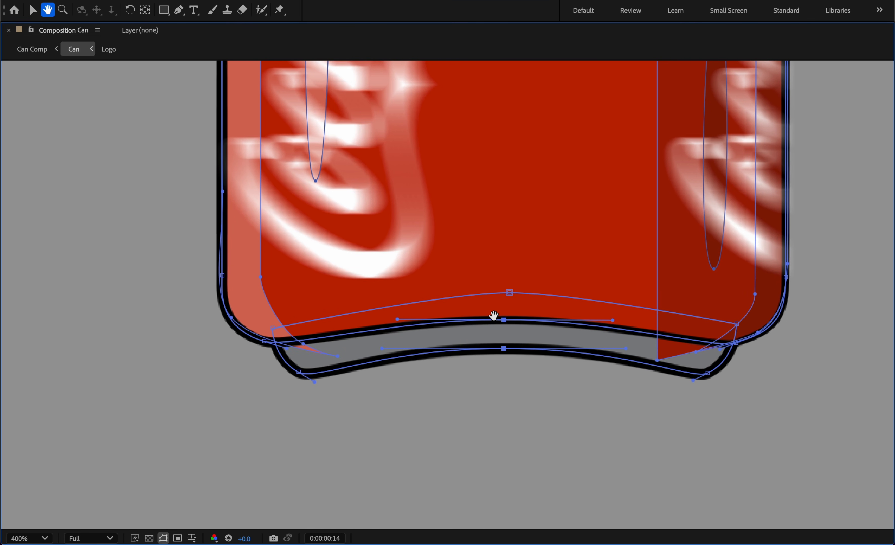
{"action": "left_click", "coordinate": [488, 345]}
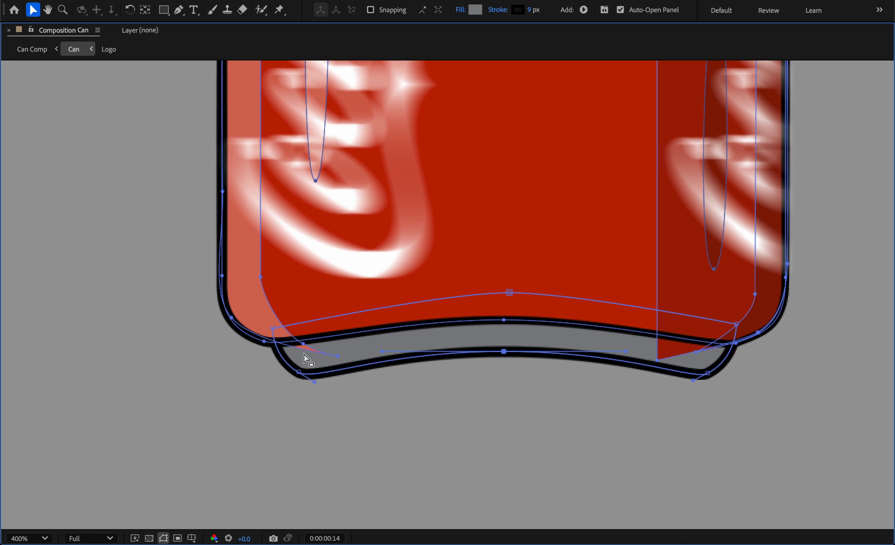
Move the left highlight's lower points and curve handle onto the arched lower edge of the body.
{"action": "scroll", "coordinate": [304, 354], "scroll_direction": "up", "scroll_amount": 3}
{"action": "left_click_drag", "start_coordinate": [396, 339], "coordinate": [284, 313]}
{"action": "left_click_drag", "start_coordinate": [329, 315], "coordinate": [319, 310]}
{"action": "left_click_drag", "start_coordinate": [366, 334], "coordinate": [346, 313]}
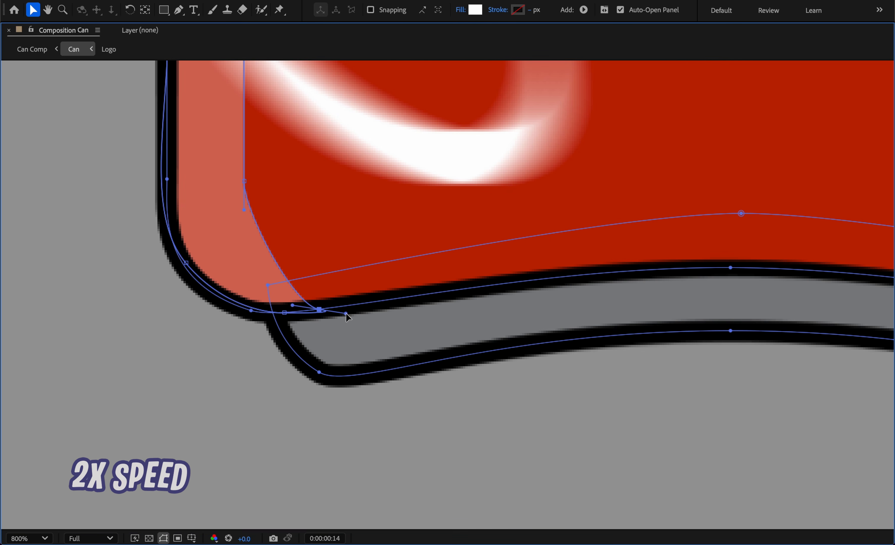
Fit the lower points and curve handles of the right-side shadow shapes to the arched lower edge of the body.
{"action": "key", "text": "comma"}
{"action": "left_click_drag", "start_coordinate": [563, 298], "coordinate": [272, 300]}
{"action": "left_click_drag", "start_coordinate": [452, 319], "coordinate": [488, 303]}
{"action": "key", "text": "period"}
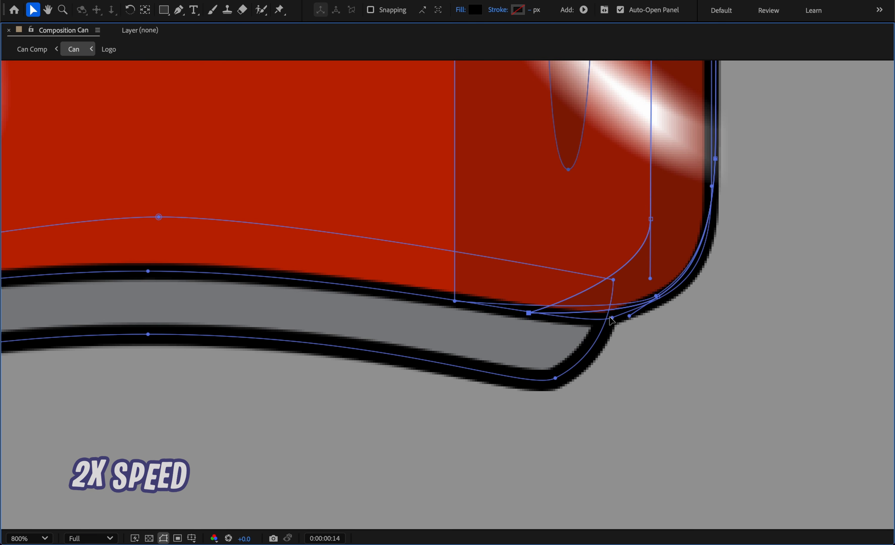
{"action": "key", "text": "comma"}
{"action": "left_click_drag", "start_coordinate": [374, 294], "coordinate": [540, 411]}
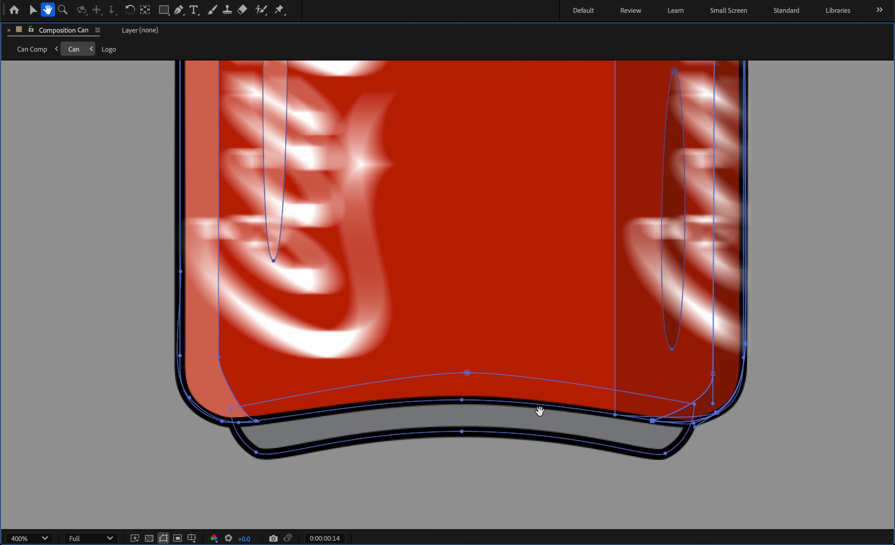
{"action": "key", "text": "comma"}
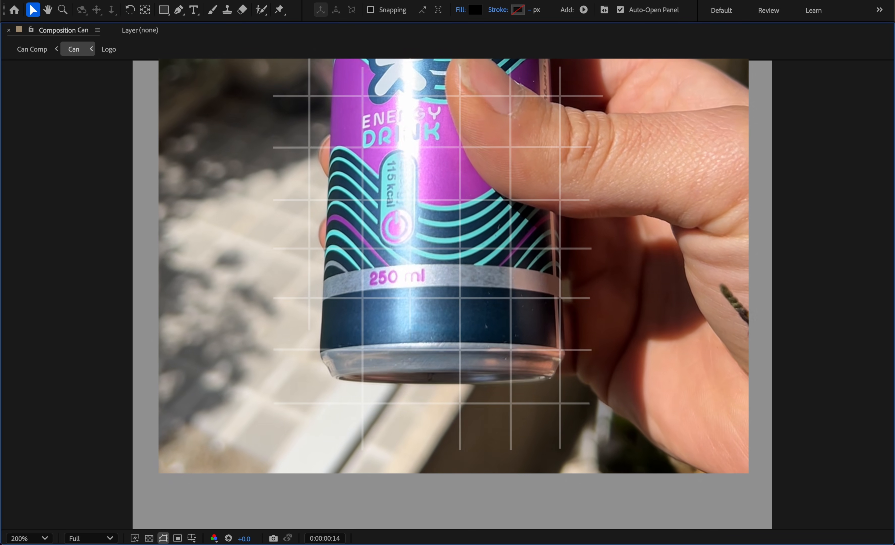
Restore the full panel layout, select the Can layer and collapse its properties.
{"action": "key", "text": "grave"}
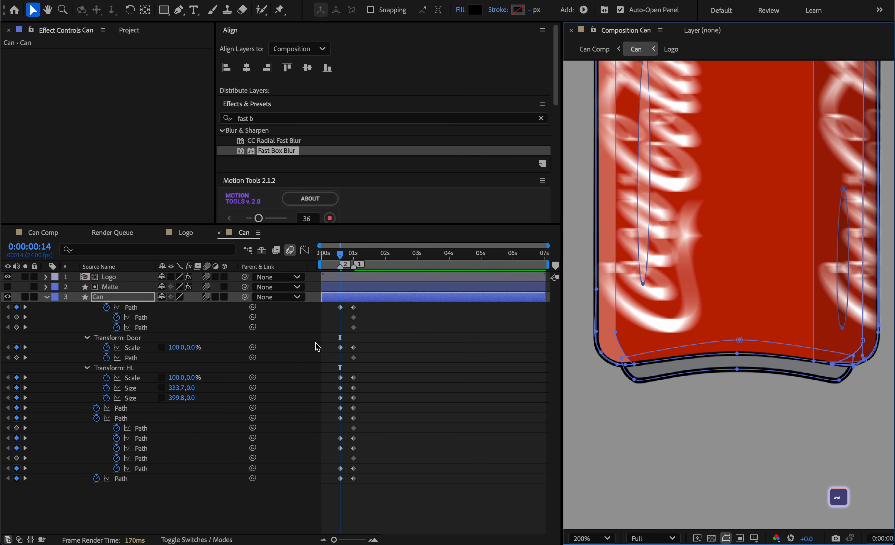
{"action": "left_click", "coordinate": [97, 297]}
{"action": "left_click", "coordinate": [48, 296]}
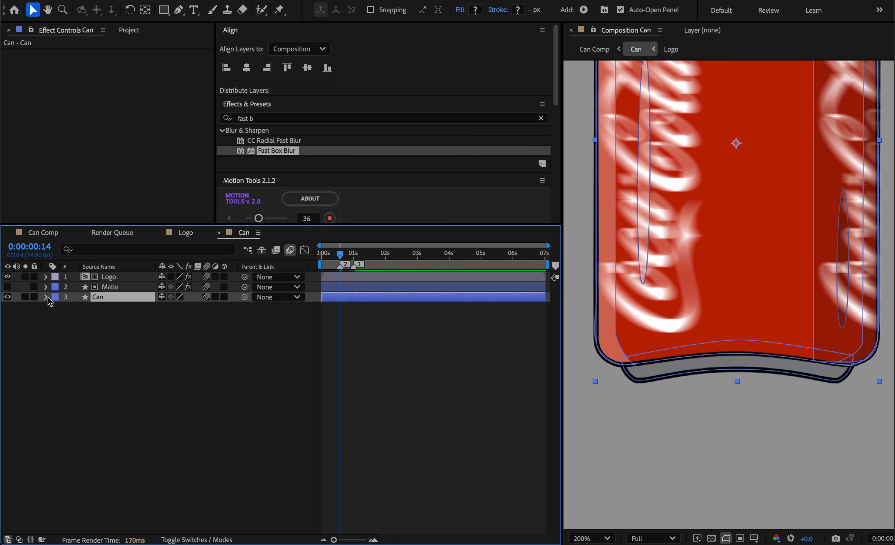
Reveal the Can layer's shape groups, collapse the Ring and Body groups and select the Bottom group.
{"action": "left_click", "coordinate": [47, 296]}
{"action": "left_click", "coordinate": [66, 327]}
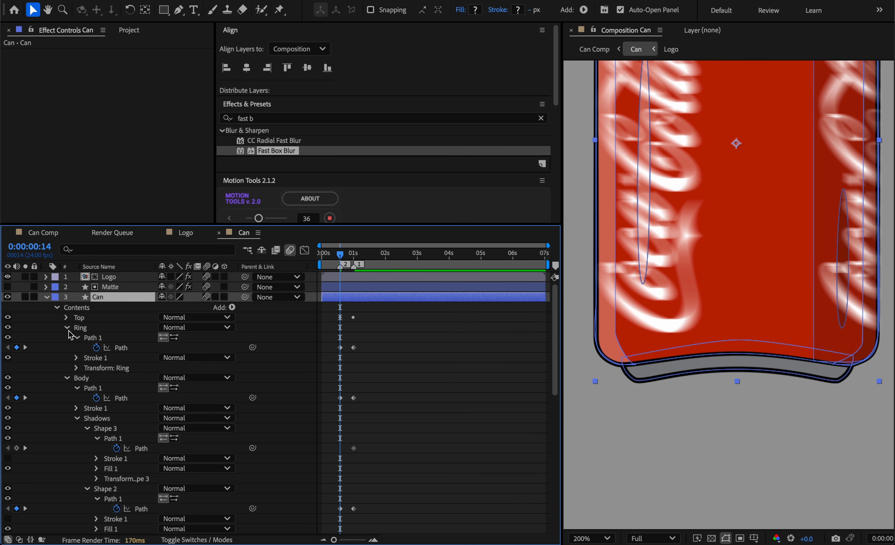
{"action": "left_click", "coordinate": [67, 337]}
{"action": "left_click", "coordinate": [87, 349]}
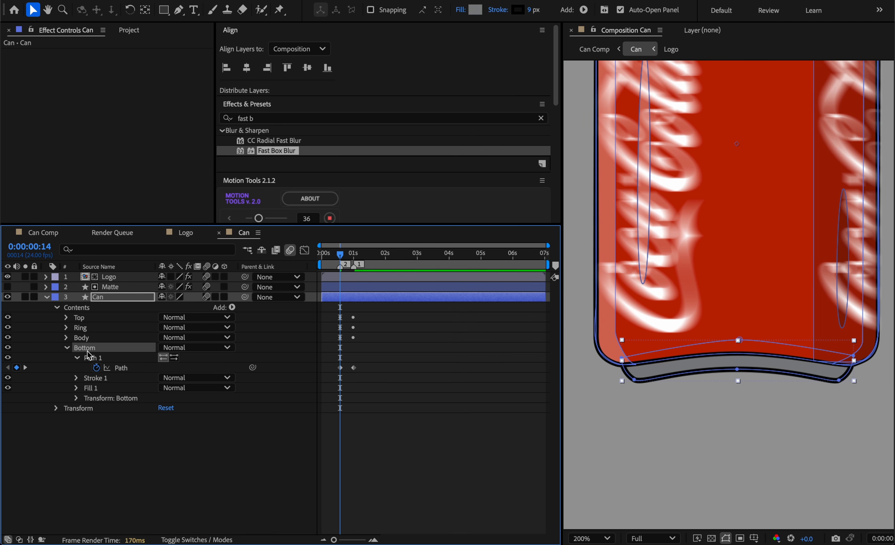
Draw a closed, curved shape with the Pen tool for the can's underside, extending below the arched edge of the bottom rim.
{"action": "left_click", "coordinate": [179, 10]}
{"action": "key", "text": "grave"}
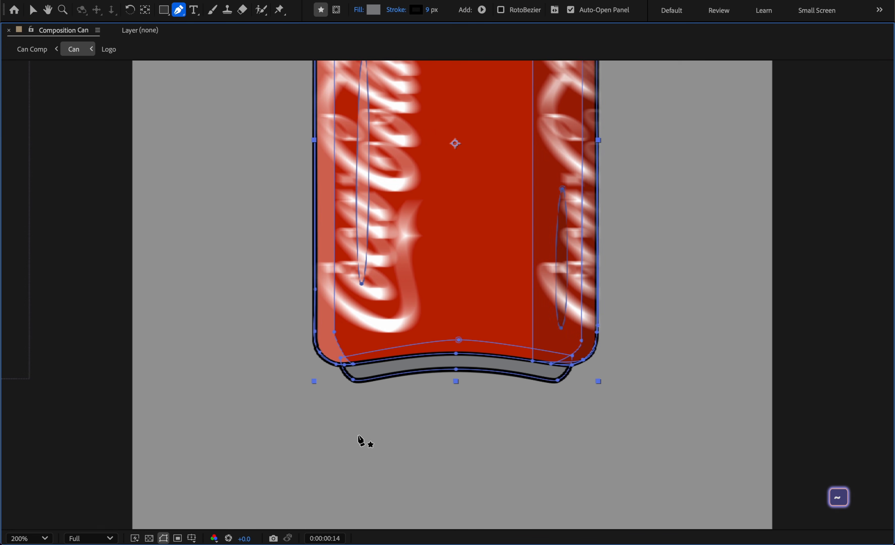
{"action": "scroll", "coordinate": [388, 437], "scroll_direction": "up", "scroll_amount": 1}
{"action": "left_click_drag", "start_coordinate": [389, 439], "coordinate": [387, 282]}
{"action": "left_click", "coordinate": [227, 297]}
{"action": "left_click_drag", "start_coordinate": [243, 310], "coordinate": [259, 311]}
{"action": "key", "text": "space"}
{"action": "left_click_drag", "start_coordinate": [464, 331], "coordinate": [639, 315]}
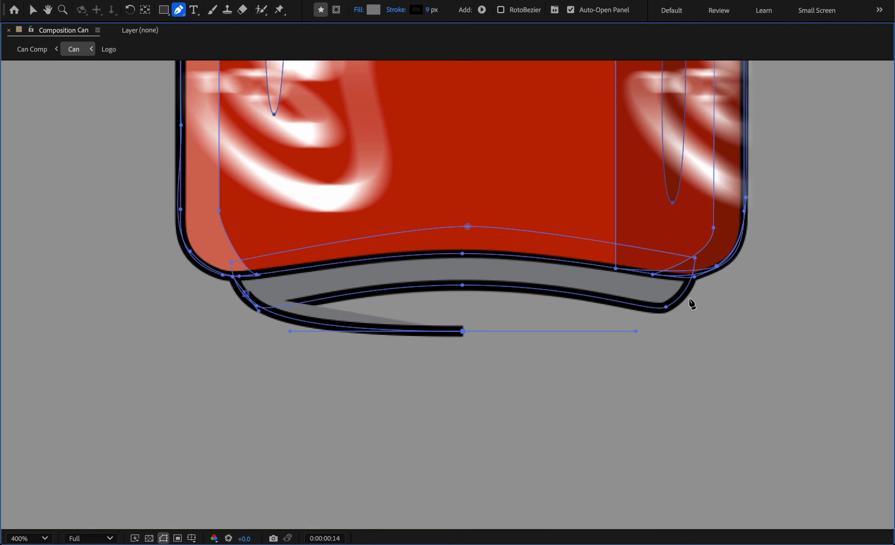
{"action": "mouse_move", "coordinate": [689, 303]}
{"action": "left_mouse_down"}
{"action": "mouse_move", "coordinate": [713, 276]}
{"action": "mouse_move", "coordinate": [707, 268]}
{"action": "left_mouse_up"}
{"action": "key", "text": "space"}
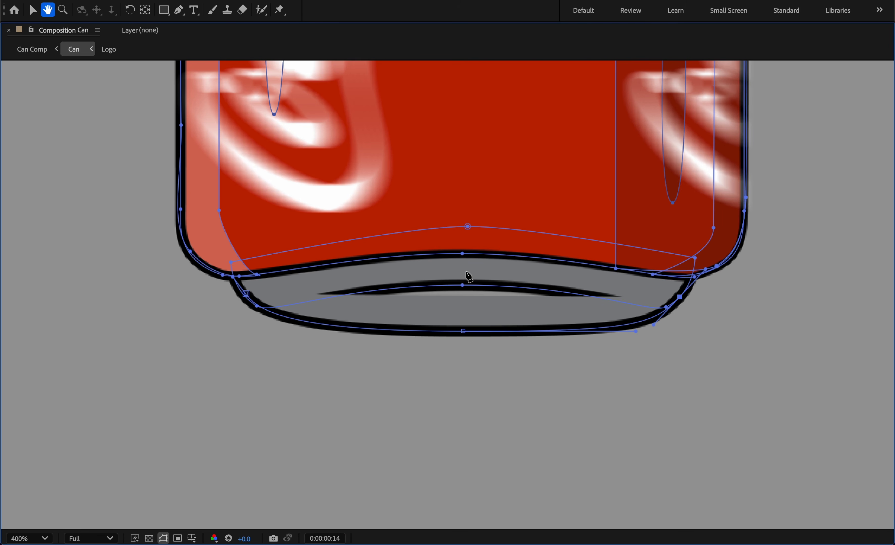
{"action": "left_click_drag", "start_coordinate": [463, 269], "coordinate": [445, 269]}
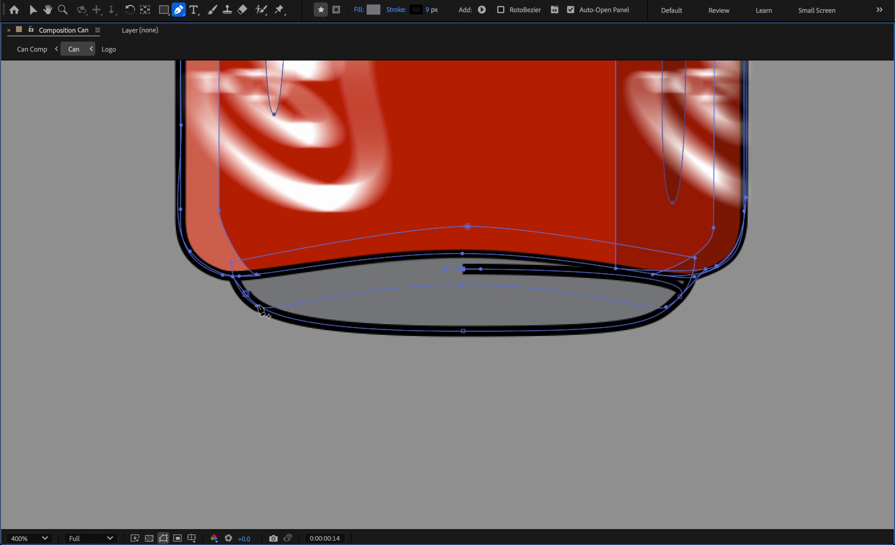
{"action": "left_click", "coordinate": [246, 294]}
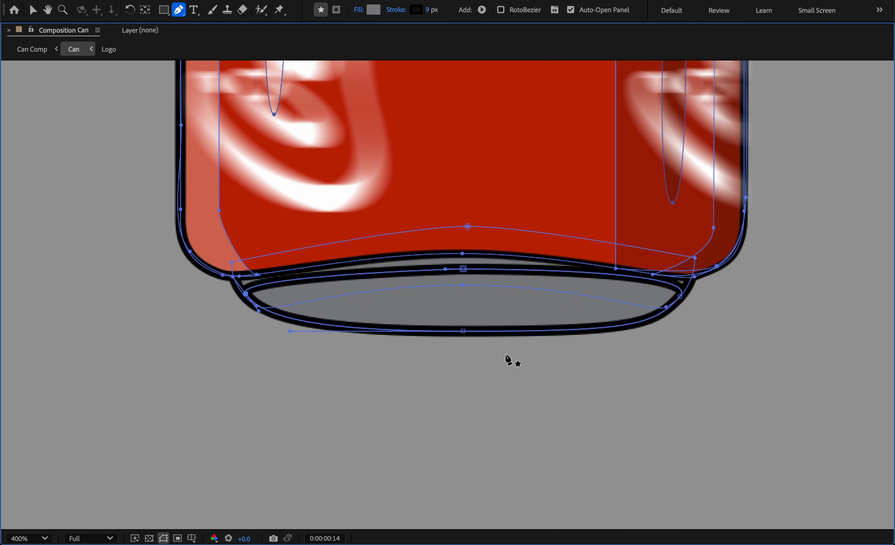
{"action": "key", "text": "grave"}
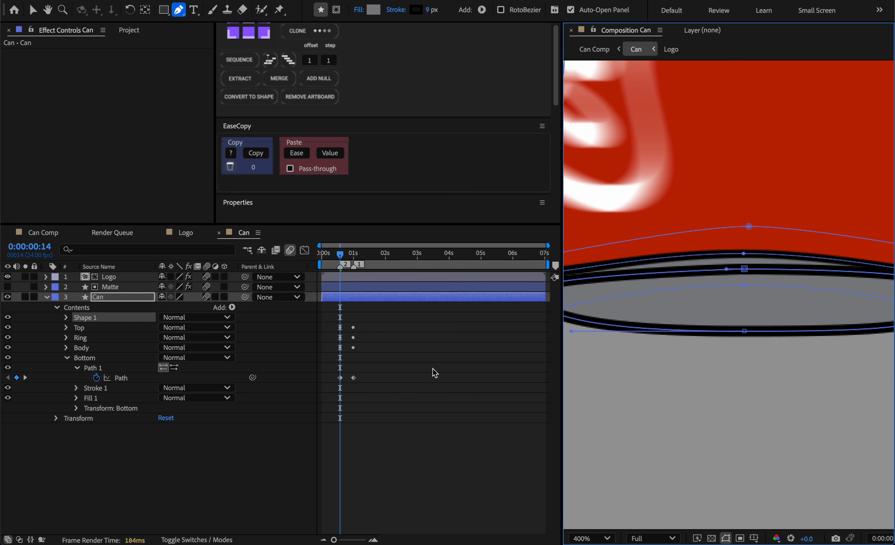
Rename the new underside shape as Floor and move it into the Bottom group, directly below Fill 1.
{"action": "left_click", "coordinate": [357, 302]}
{"action": "left_click", "coordinate": [89, 317]}
{"action": "key", "text": "Return"}
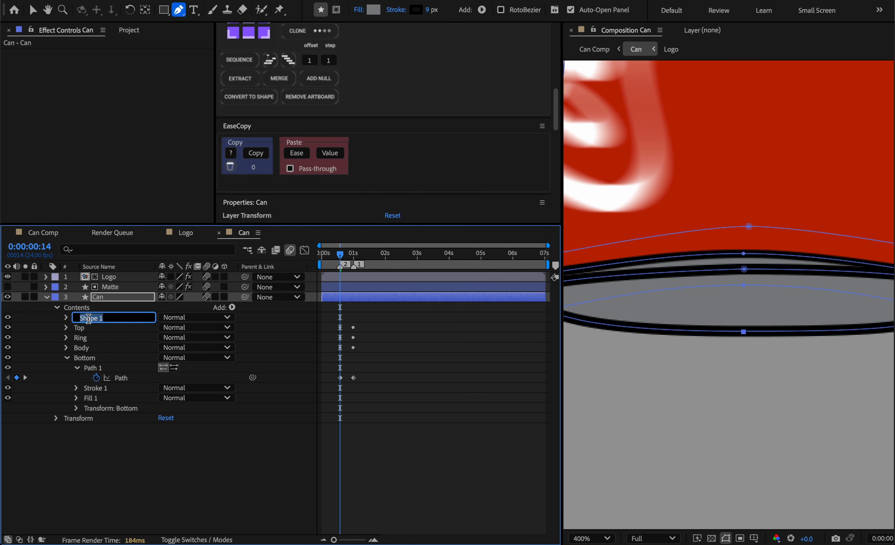
{"action": "type", "text": "Floor"}
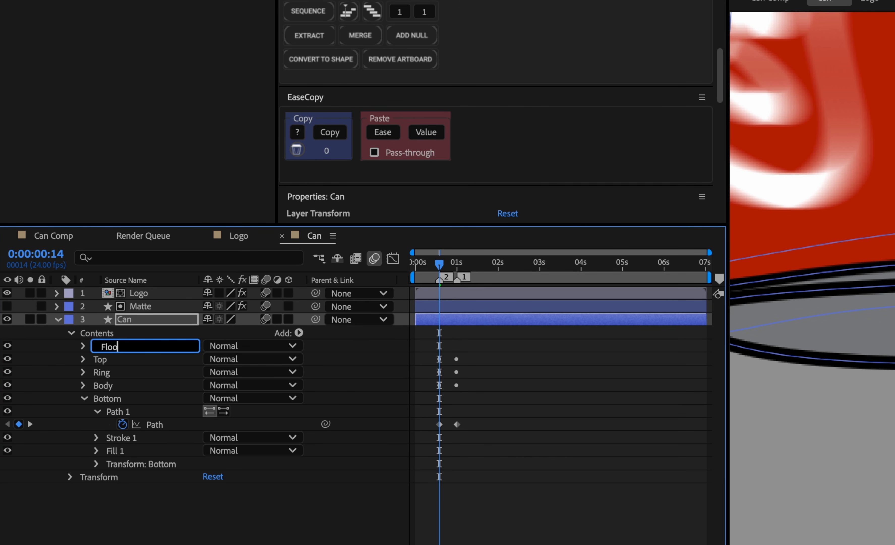
{"action": "key", "text": "Return"}
{"action": "left_click_drag", "start_coordinate": [110, 349], "coordinate": [128, 455]}
{"action": "key", "text": "comma"}
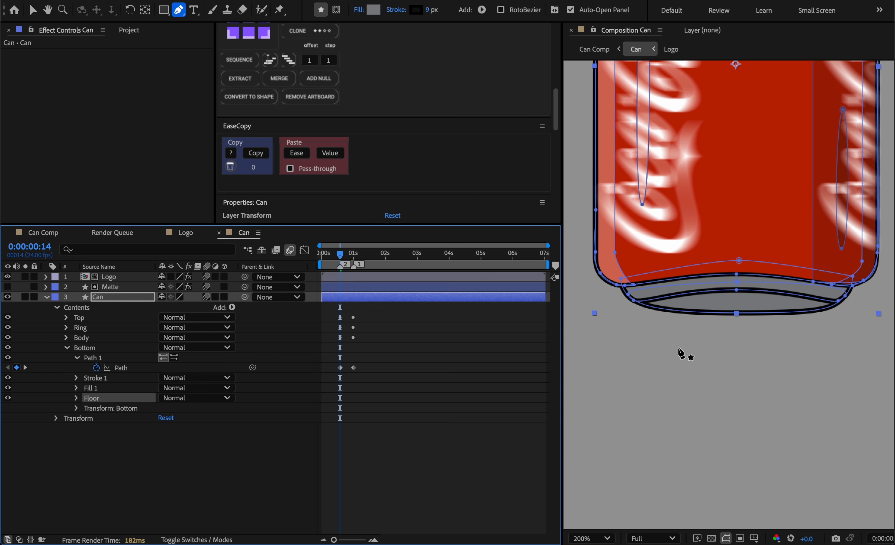
Change the Bottom group's fill color to a lighter gray.
{"action": "left_click", "coordinate": [97, 388]}
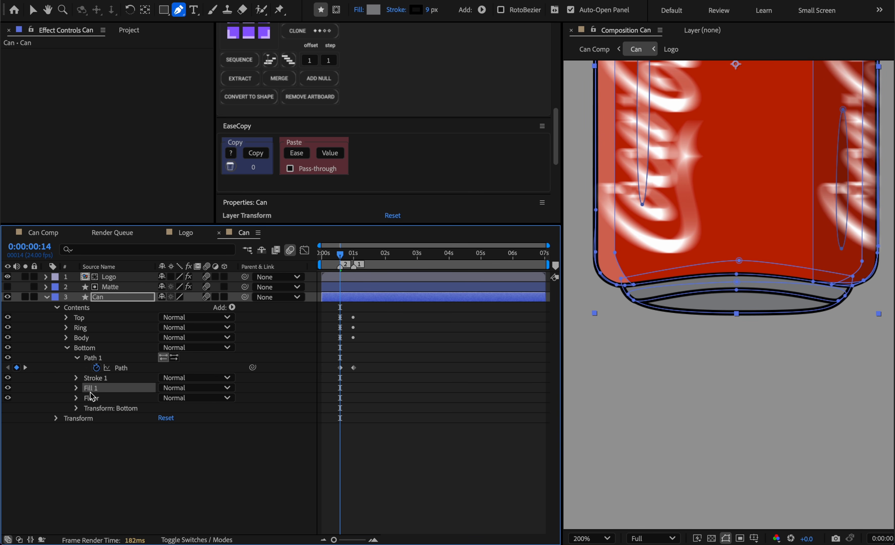
{"action": "left_click", "coordinate": [77, 388]}
{"action": "left_click", "coordinate": [165, 418]}
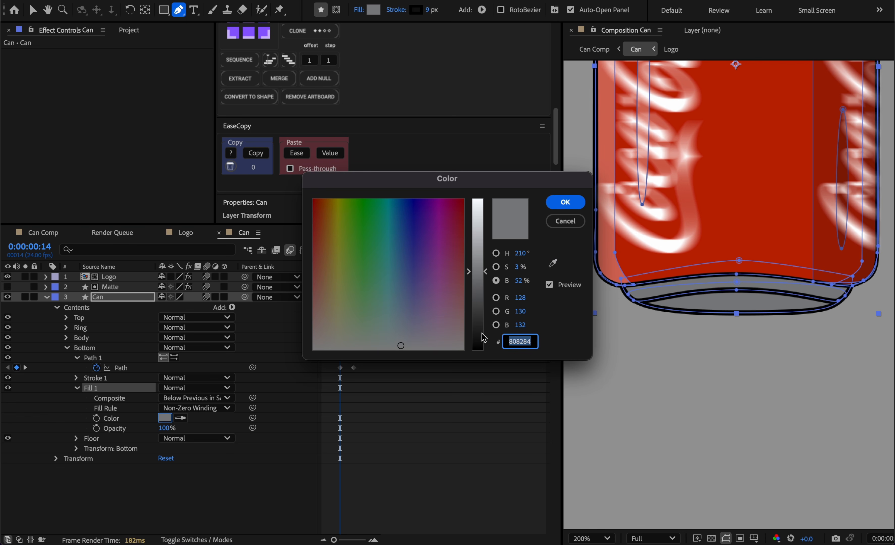
{"action": "left_click_drag", "start_coordinate": [476, 287], "coordinate": [476, 253]}
{"action": "left_click", "coordinate": [565, 202]}
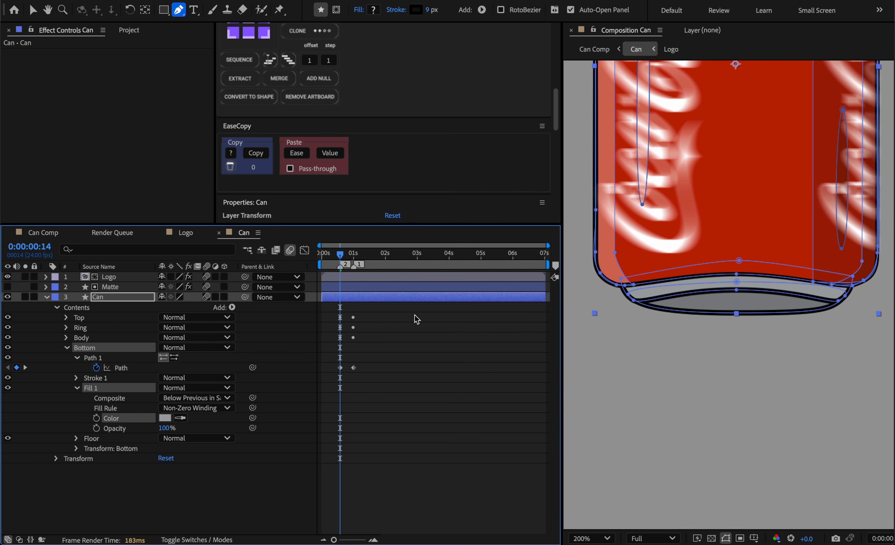
{"action": "left_click", "coordinate": [401, 300]}
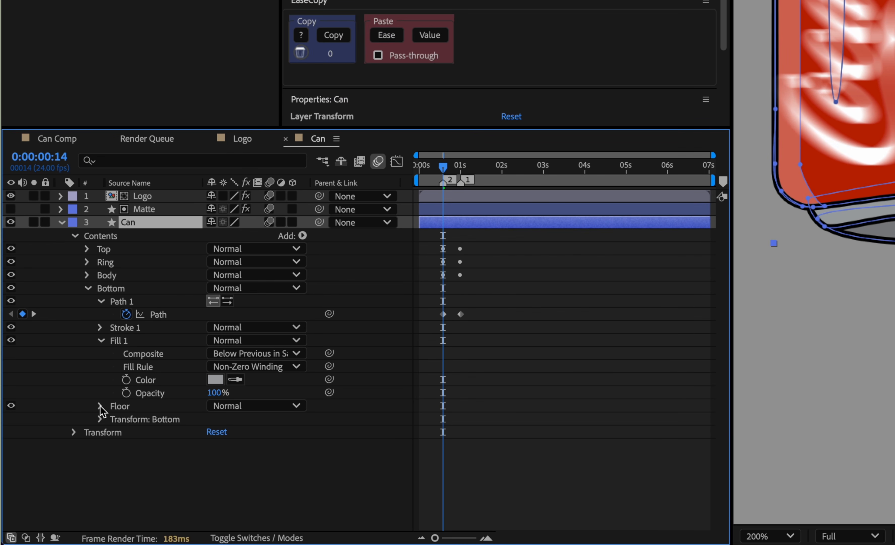
Add a path keyframe to the Floor shape at 0:00:00:14.
{"action": "left_click", "coordinate": [100, 405]}
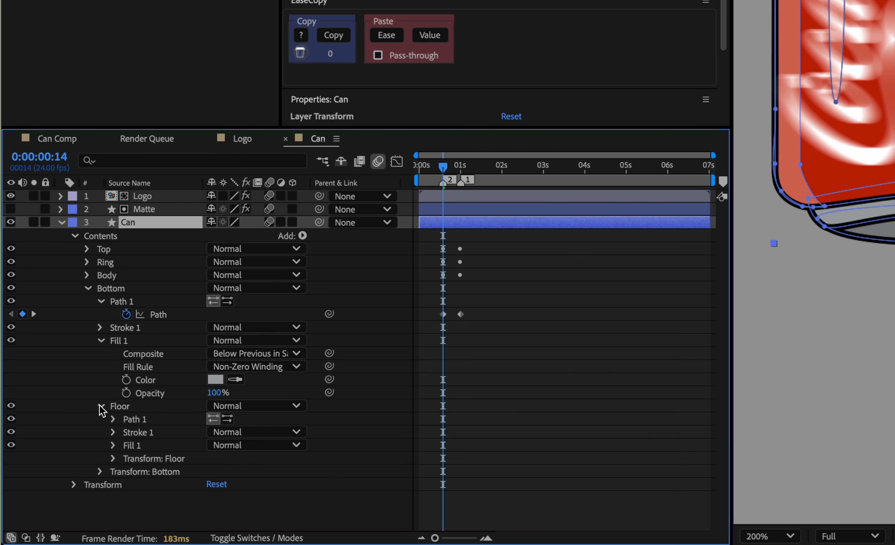
{"action": "left_click", "coordinate": [113, 419]}
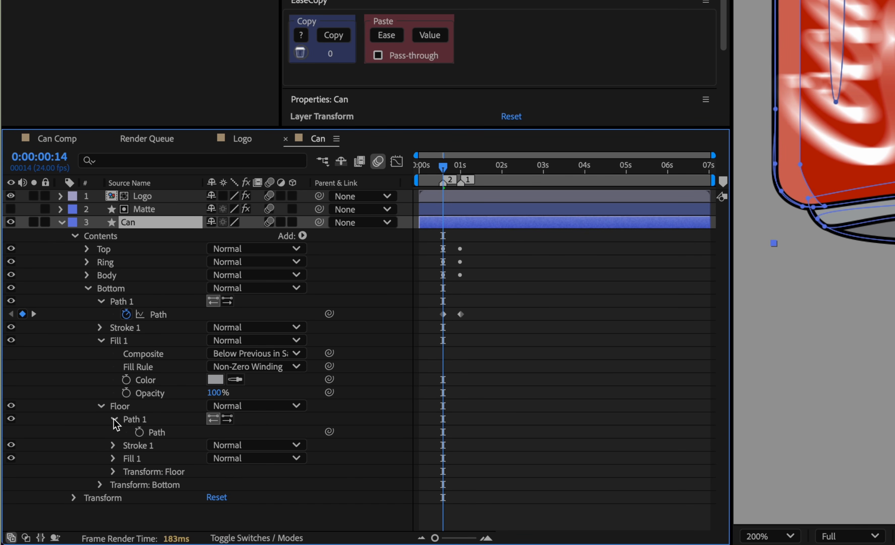
{"action": "left_click", "coordinate": [138, 431]}
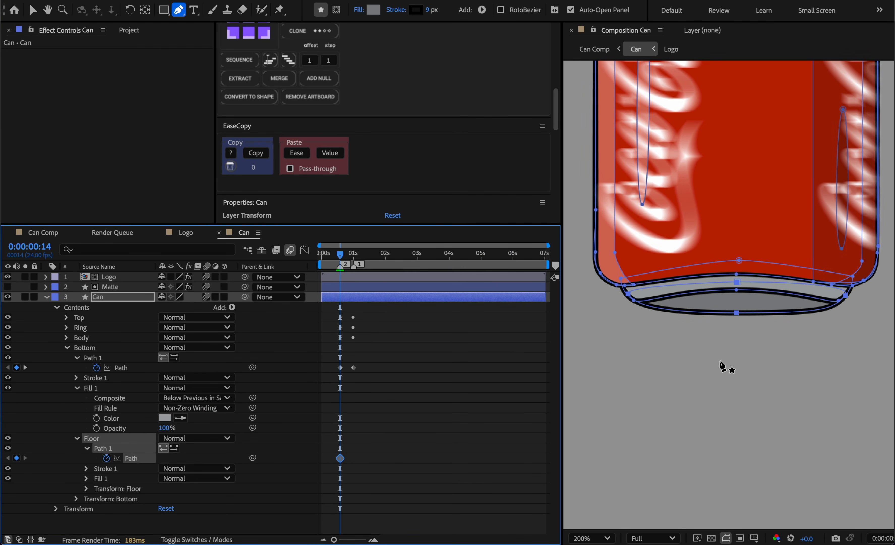
Shorten the curve handles of the Floor's lowest middle point and extend the left point's handle to smooth the underside outline.
{"action": "key", "text": "v"}
{"action": "left_click_drag", "start_coordinate": [754, 332], "coordinate": [728, 304]}
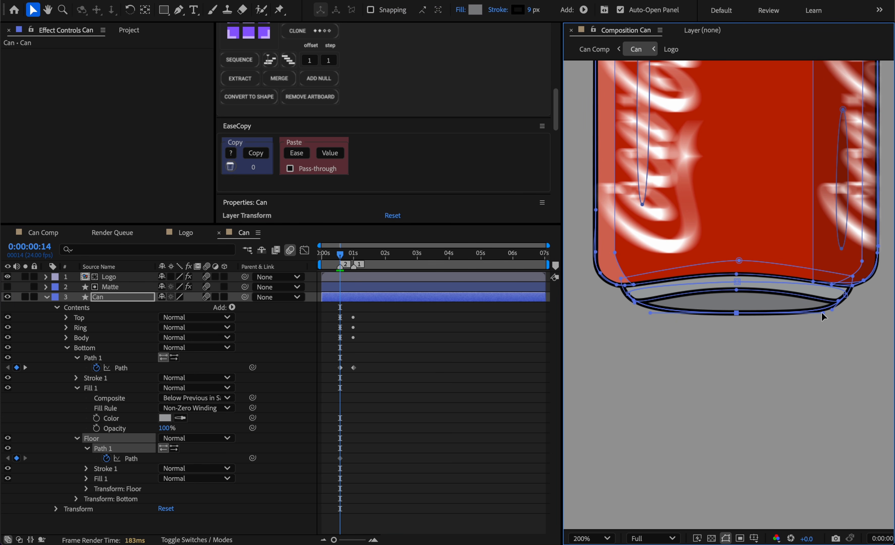
{"action": "left_click_drag", "start_coordinate": [813, 311], "coordinate": [802, 311]}
{"action": "scroll", "coordinate": [677, 360], "scroll_direction": "up", "scroll_amount": 1}
{"action": "key", "text": "grave"}
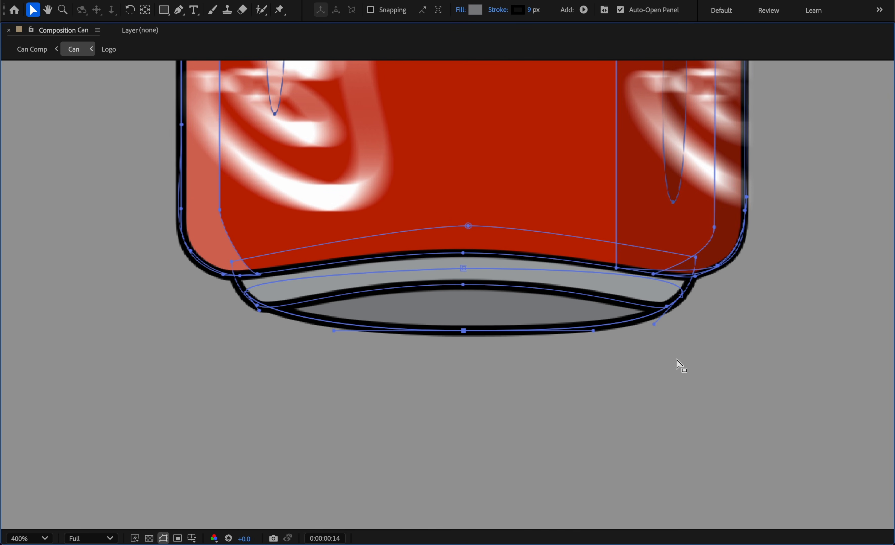
{"action": "left_click", "coordinate": [246, 294]}
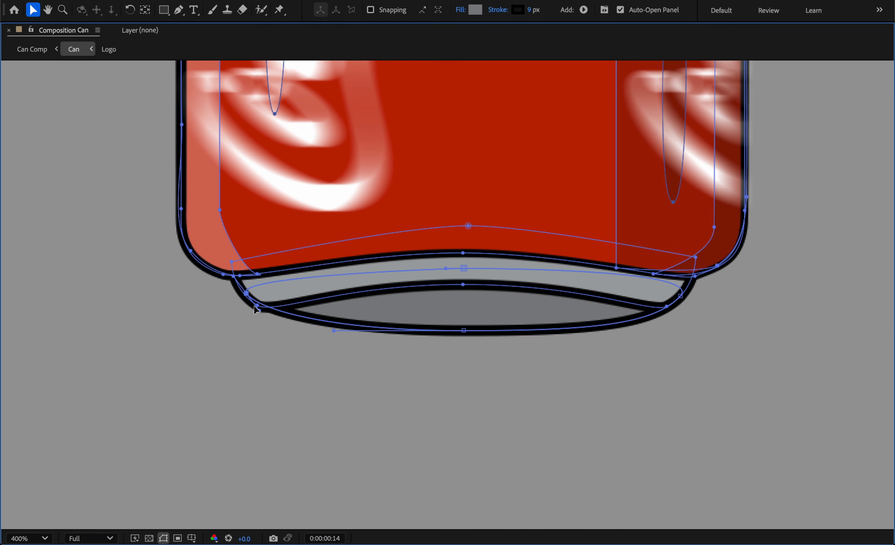
{"action": "left_click_drag", "start_coordinate": [258, 310], "coordinate": [264, 317]}
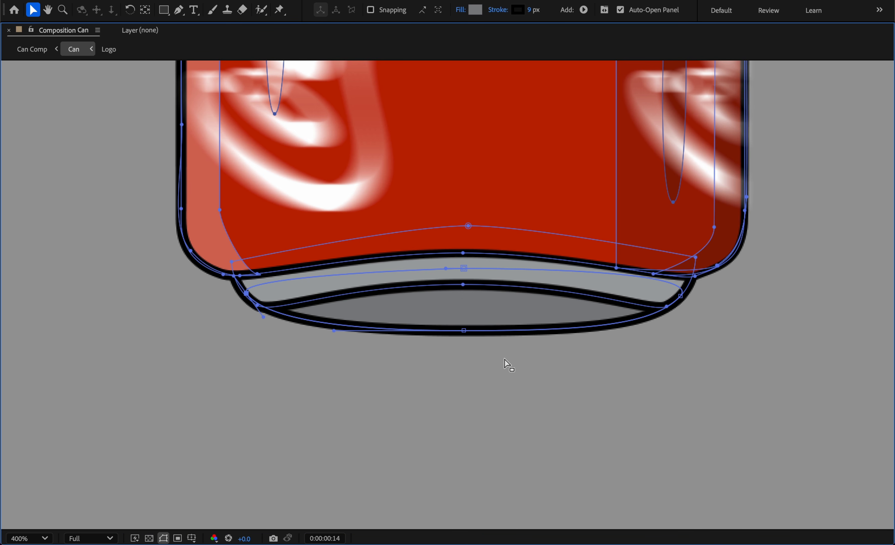
{"action": "key", "text": "comma"}
{"action": "key", "text": "grave"}
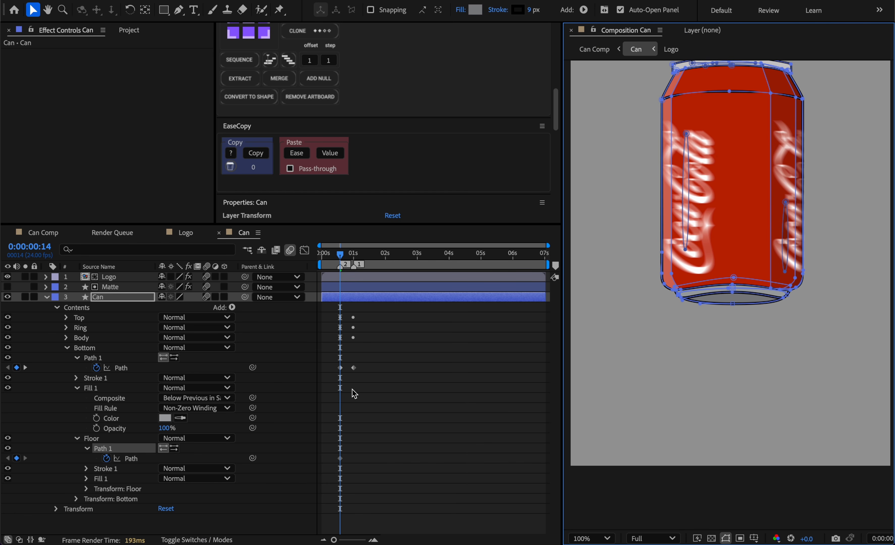
At 0:00:01:00, keyframe the Floor path with its lowest middle point raised behind the can's body.
{"action": "left_click", "coordinate": [340, 458]}
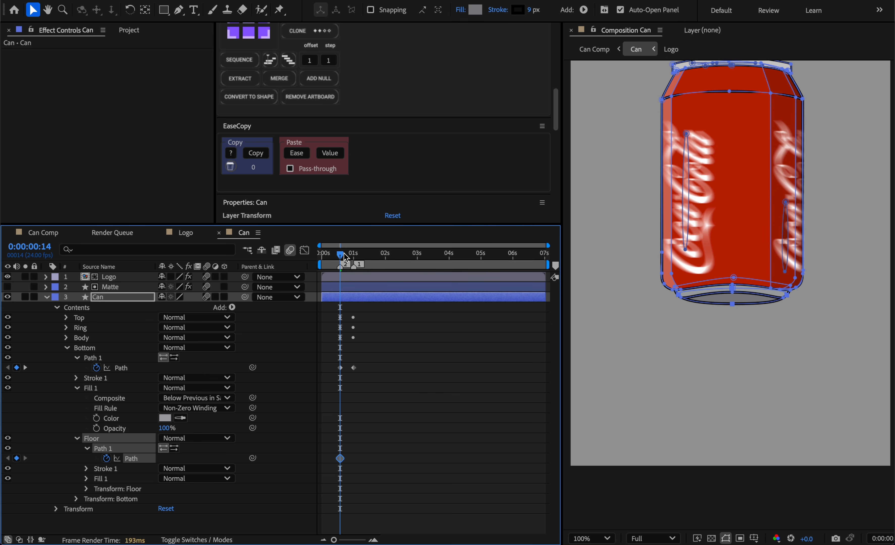
{"action": "left_click_drag", "start_coordinate": [343, 256], "coordinate": [345, 256]}
{"action": "left_click_drag", "start_coordinate": [739, 313], "coordinate": [722, 298]}
{"action": "left_click_drag", "start_coordinate": [348, 259], "coordinate": [353, 256]}
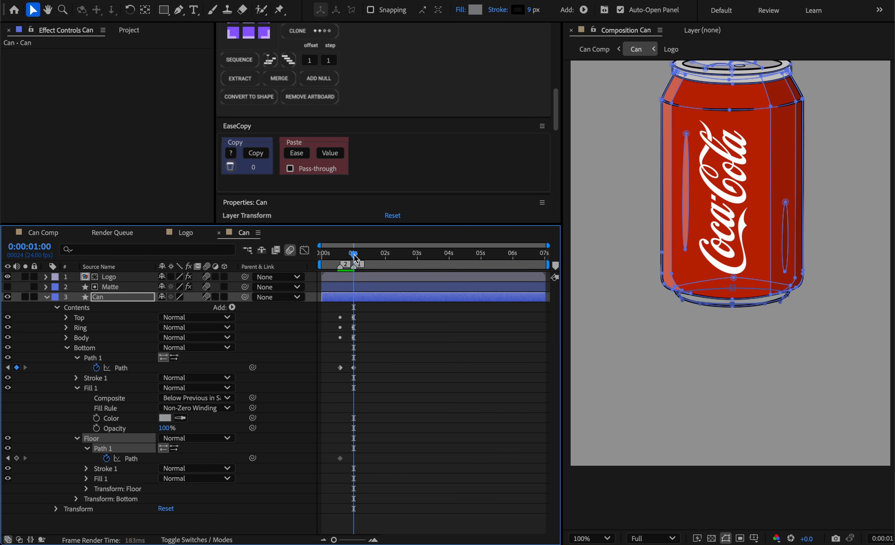
{"action": "key", "text": "period"}
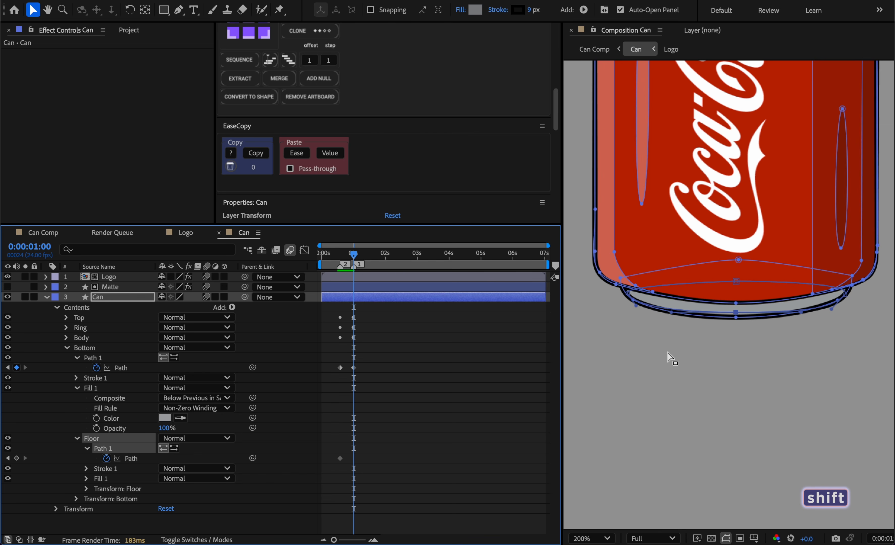
{"action": "key", "text": "shift+Up"}
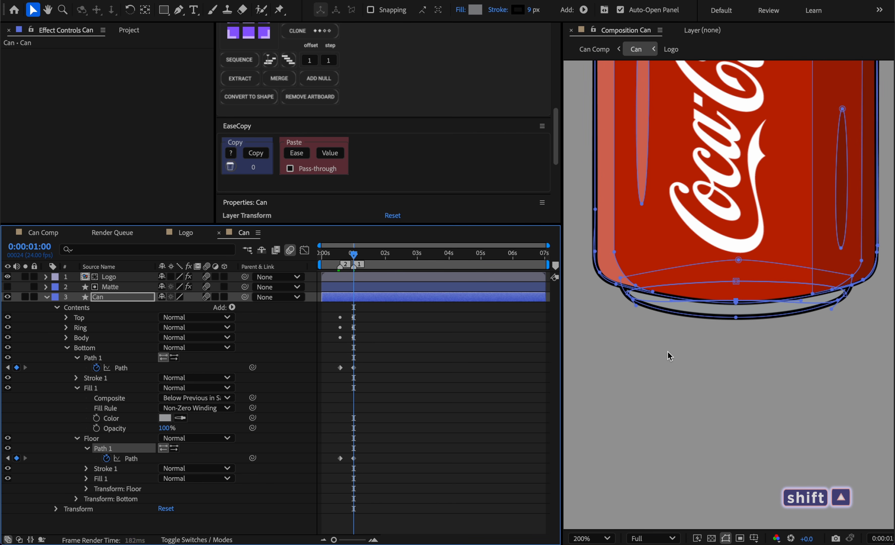
{"action": "key", "text": "shift+Up"}
{"action": "key", "text": "shift+Up"}
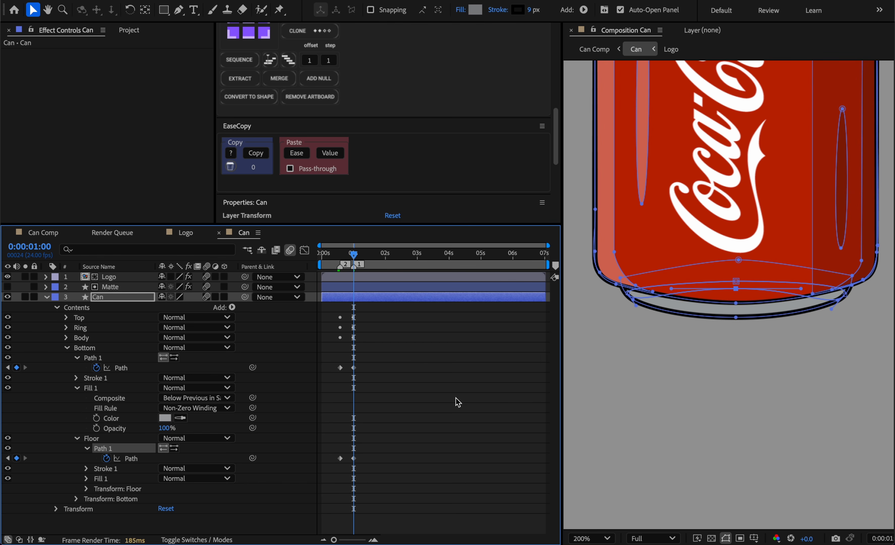
Examine how the can's shapes change between the keyframes at 0:00:00:14 and 0:00:01:00, viewing the whole can and a magnified timeline.
{"action": "left_click_drag", "start_coordinate": [354, 256], "coordinate": [344, 254]}
{"action": "left_click_drag", "start_coordinate": [349, 254], "coordinate": [350, 255]}
{"action": "key", "text": "shift+slash"}
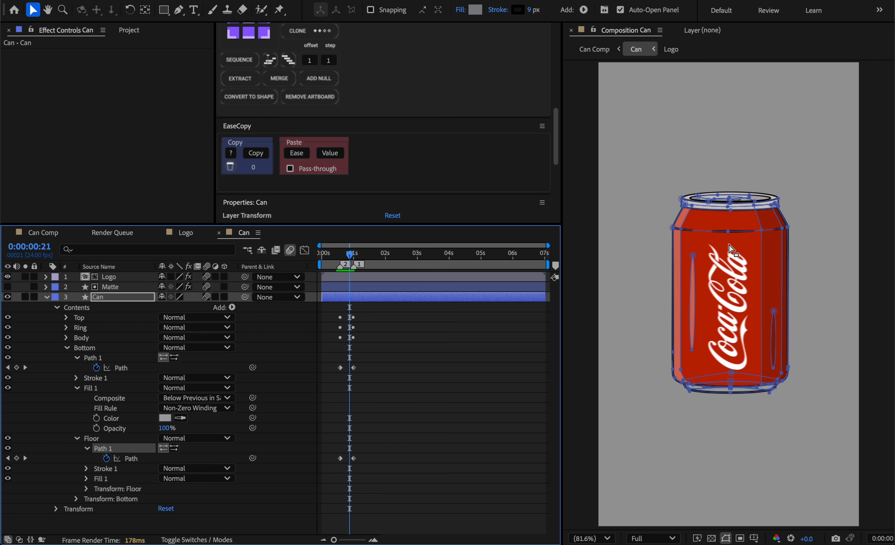
{"action": "key", "text": "slash"}
{"action": "scroll", "coordinate": [401, 317], "scroll_direction": "up", "scroll_amount": 5}
{"action": "scroll", "coordinate": [400, 317], "scroll_direction": "left", "scroll_amount": 5}
{"action": "scroll", "coordinate": [399, 317], "scroll_direction": "up", "scroll_amount": 5}
{"action": "scroll", "coordinate": [399, 317], "scroll_direction": "up", "scroll_amount": 2}
Reveal the Can layer's animated properties and move the first Door scale, HL scale and two ellipse size keyframes to 0:00:00:20.
{"action": "left_click", "coordinate": [424, 256]}
{"action": "left_click_drag", "start_coordinate": [426, 257], "coordinate": [428, 257]}
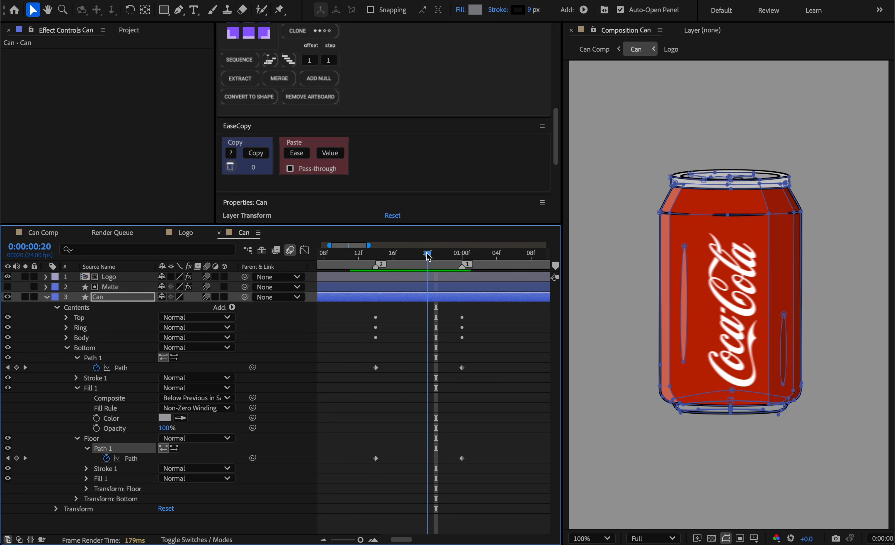
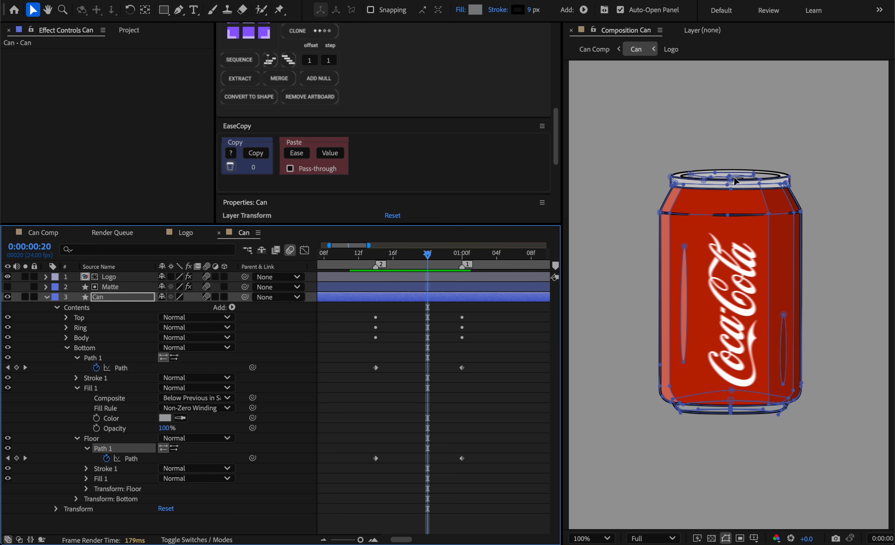
{"action": "left_click", "coordinate": [420, 300]}
{"action": "key", "text": "u"}
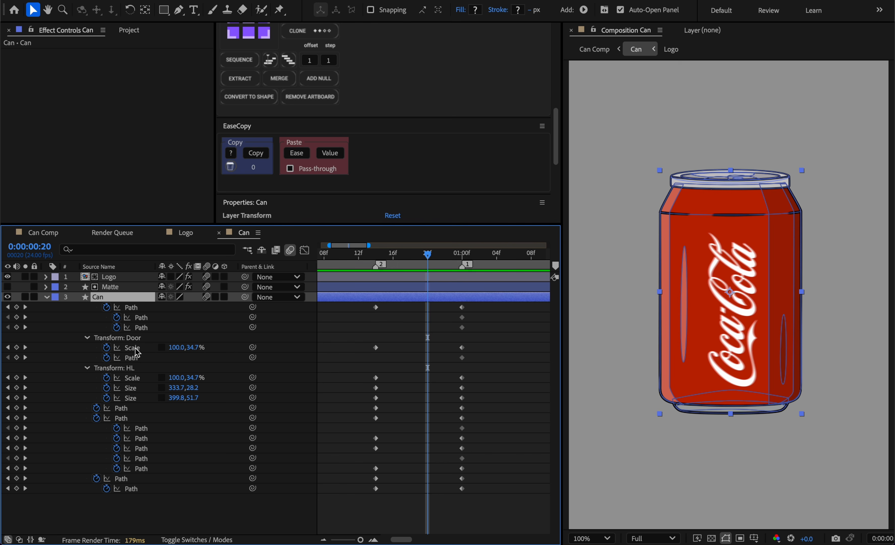
{"action": "left_click_drag", "start_coordinate": [392, 336], "coordinate": [428, 399]}
{"action": "left_click", "coordinate": [496, 374]}
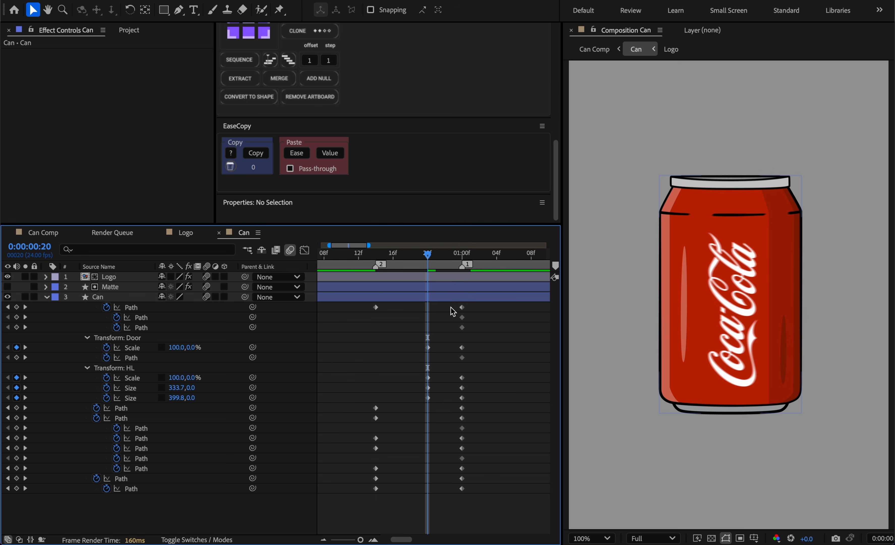
Move the same Door scale, HL scale and ellipse size keyframes one frame earlier, to 0:00:00:19.
{"action": "left_click_drag", "start_coordinate": [427, 256], "coordinate": [419, 256]}
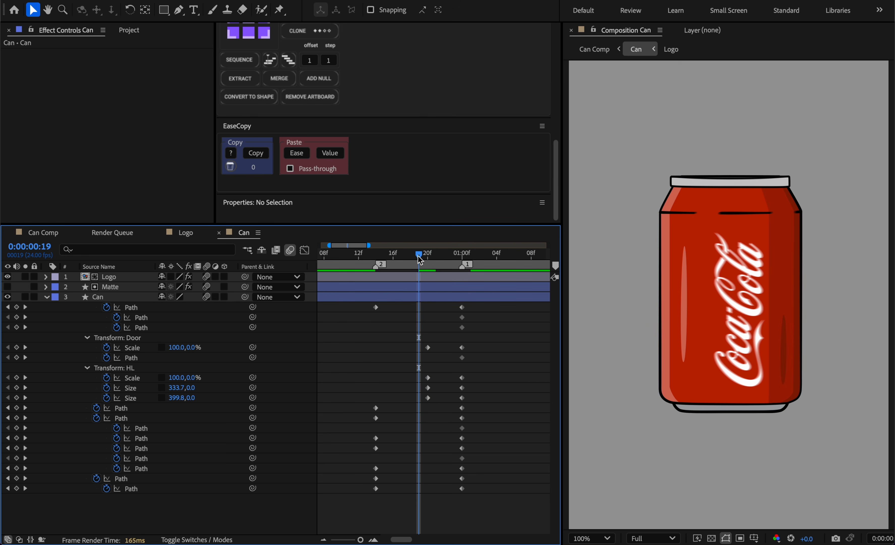
{"action": "left_click_drag", "start_coordinate": [438, 371], "coordinate": [424, 402]}
{"action": "left_click", "coordinate": [513, 399]}
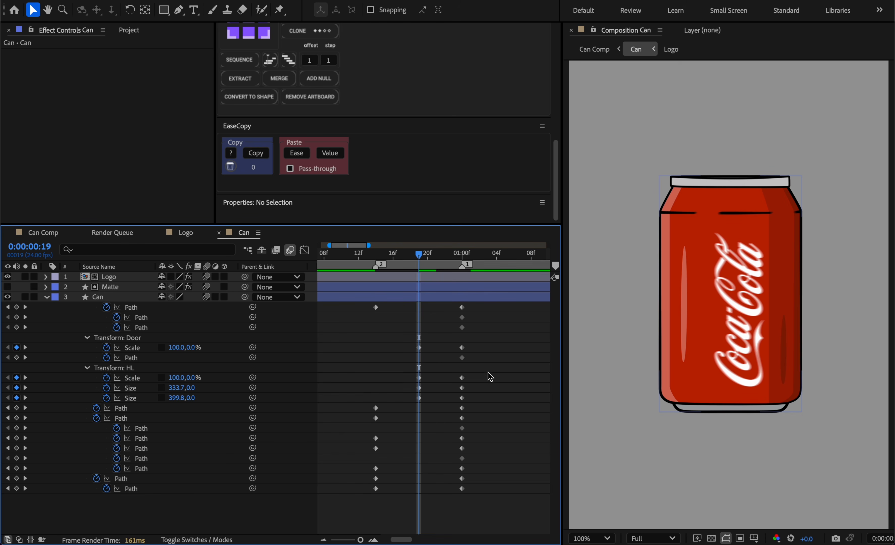
At 0:00:00:19, raise the middle points of the can's overlapping lid paths to flatten the lid's upper edge.
{"action": "key", "text": "."}
{"action": "key", "text": "space"}
{"action": "left_click_drag", "start_coordinate": [715, 185], "coordinate": [714, 284]}
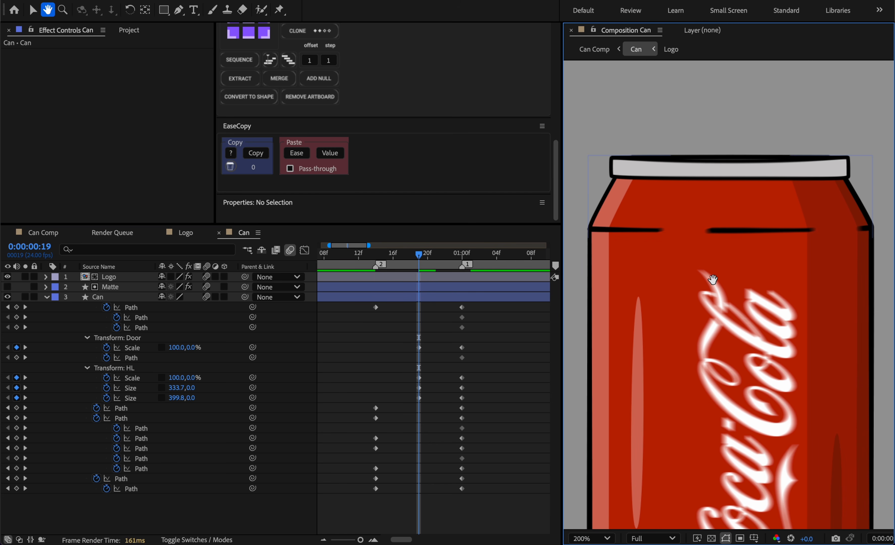
{"action": "left_click", "coordinate": [462, 307]}
{"action": "key", "text": "."}
{"action": "key", "text": "space"}
{"action": "left_click_drag", "start_coordinate": [736, 143], "coordinate": [766, 329]}
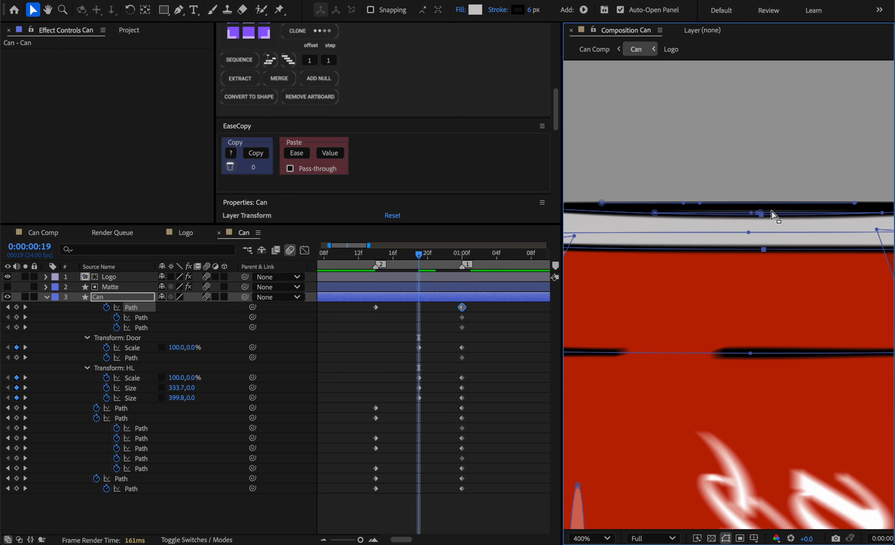
{"action": "left_click_drag", "start_coordinate": [770, 208], "coordinate": [751, 221]}
{"action": "key", "text": "Up"}
{"action": "key", "text": "Up"}
{"action": "key", "text": "Up"}
{"action": "key", "text": "Up"}
{"action": "key", "text": "Up"}
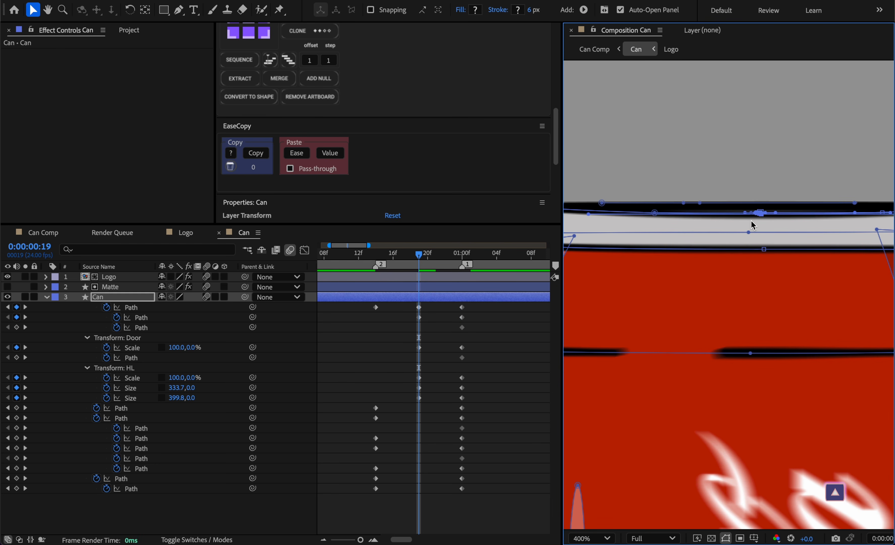
{"action": "key", "text": "Up"}
{"action": "key", "text": "Up"}
{"action": "key", "text": "Up"}
{"action": "key", "text": "Up"}
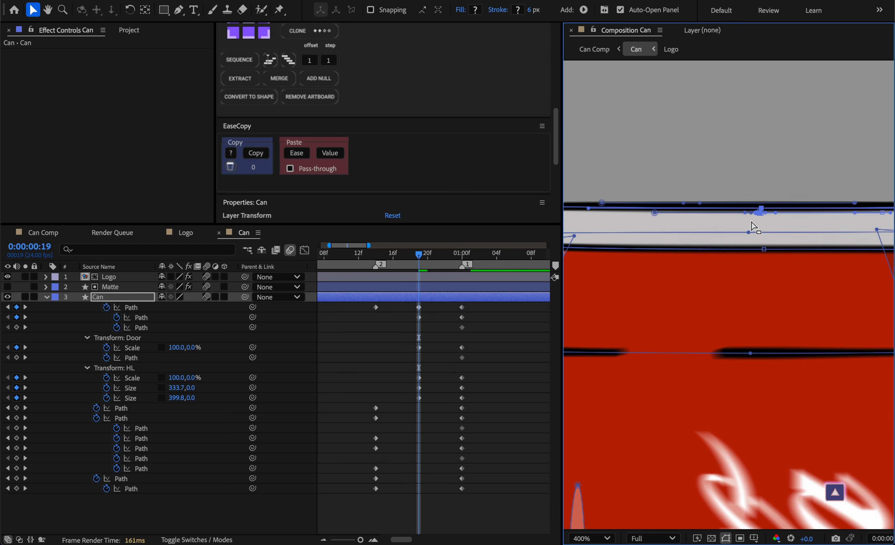
{"action": "key", "text": "comma"}
{"action": "left_click", "coordinate": [494, 357]}
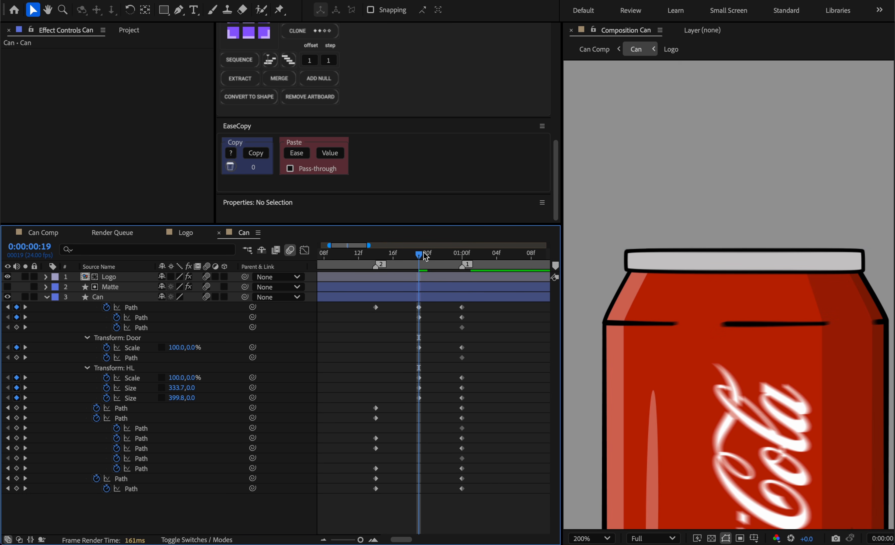
Start keyframing the Logo layer's Y Position at 0:00:01:00, keeping its current value.
{"action": "left_click_drag", "start_coordinate": [424, 256], "coordinate": [466, 256]}
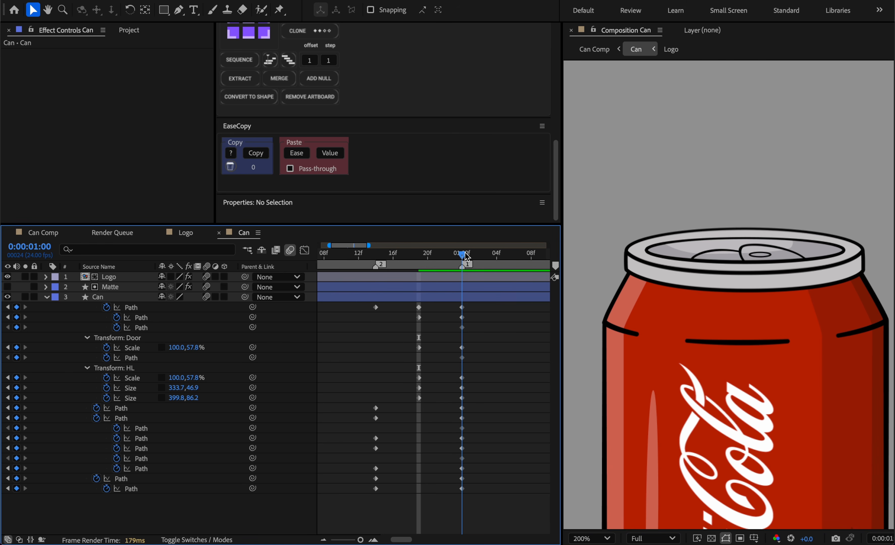
{"action": "scroll", "coordinate": [761, 210], "scroll_direction": "down", "scroll_amount": 1}
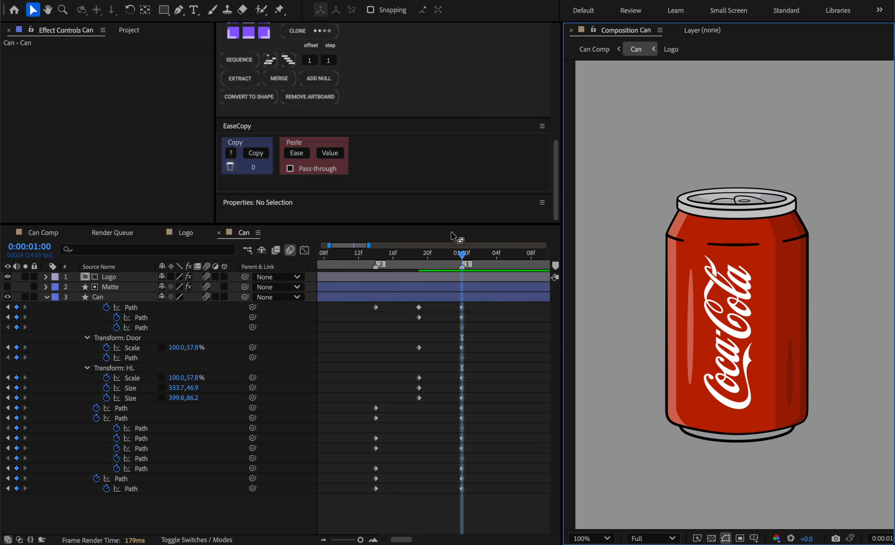
{"action": "mouse_move", "coordinate": [463, 257]}
{"action": "left_mouse_down"}
{"action": "mouse_move", "coordinate": [420, 256]}
{"action": "mouse_move", "coordinate": [465, 253]}
{"action": "left_mouse_up"}
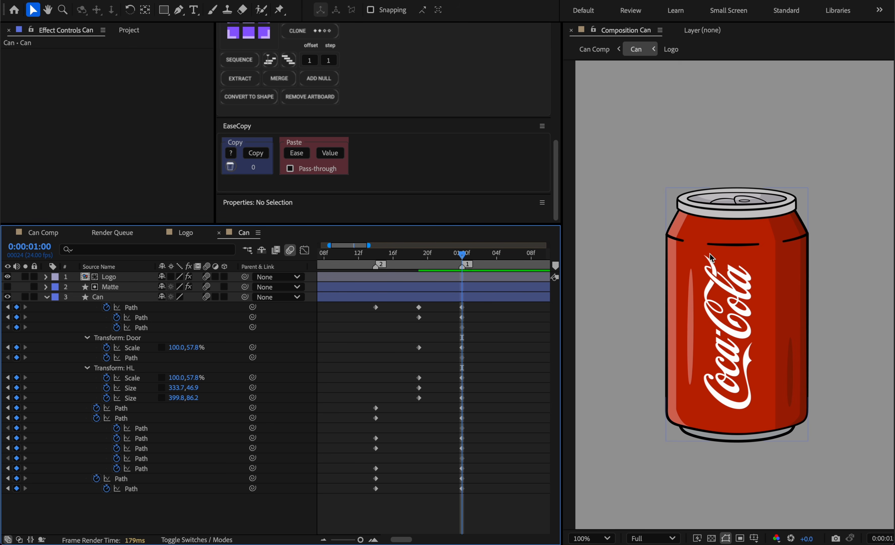
{"action": "mouse_move", "coordinate": [462, 256]}
{"action": "left_mouse_down"}
{"action": "mouse_move", "coordinate": [388, 251]}
{"action": "mouse_move", "coordinate": [463, 250]}
{"action": "left_mouse_up"}
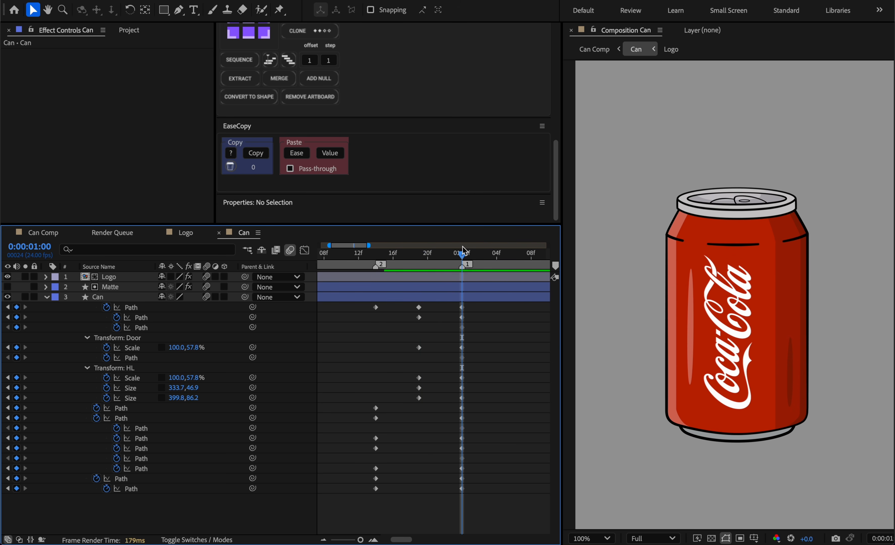
{"action": "left_click", "coordinate": [124, 281]}
{"action": "key", "text": "p"}
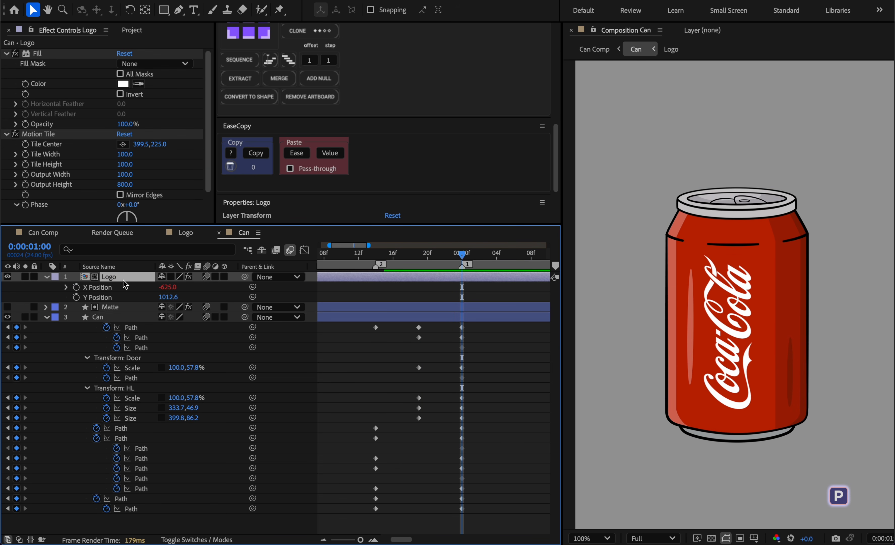
{"action": "left_click", "coordinate": [76, 297]}
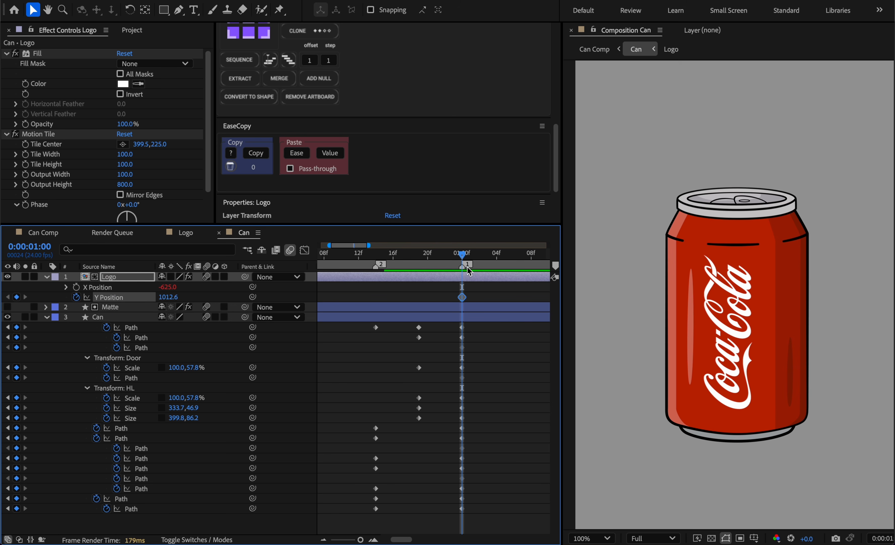
At 0:00:00:14, raise the Logo layer by setting its Y Position to 954.6.
{"action": "left_click_drag", "start_coordinate": [463, 257], "coordinate": [378, 258]}
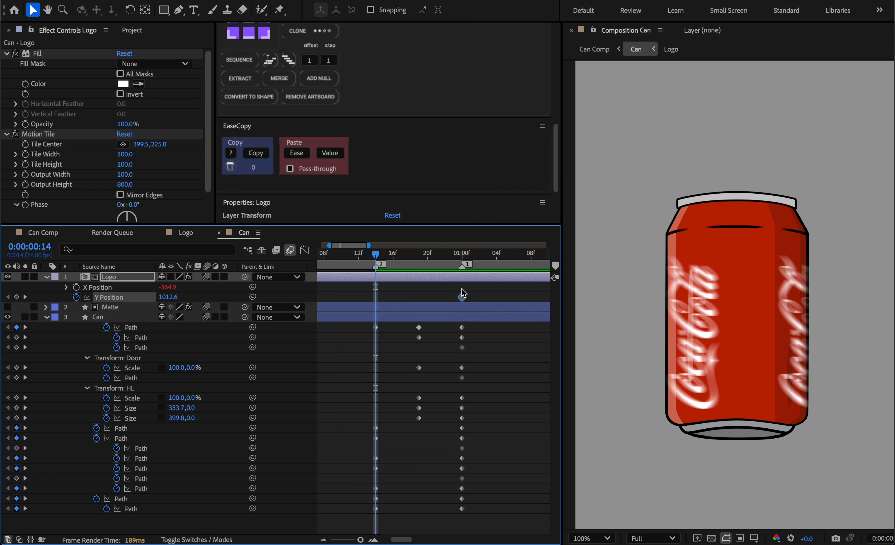
{"action": "key", "text": "shift+Up"}
{"action": "key", "text": "shift+Up"}
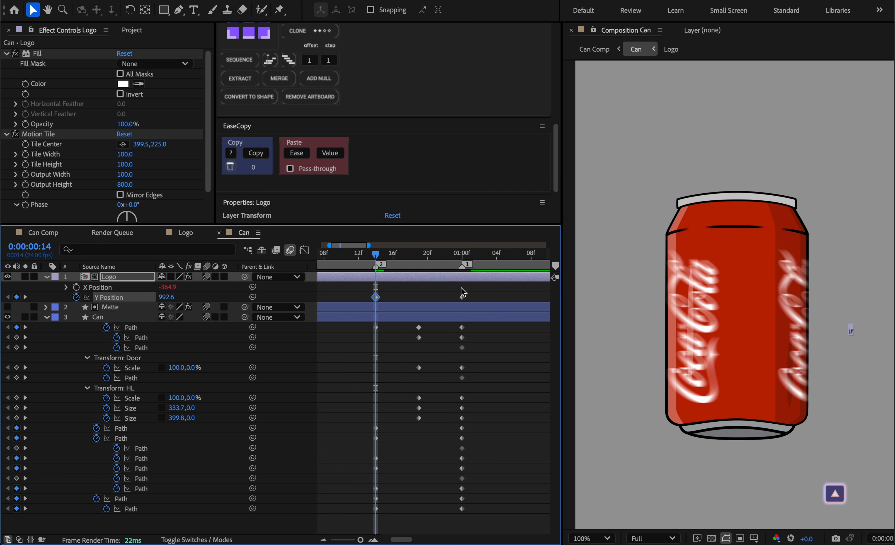
{"action": "key", "text": "shift+Up"}
{"action": "key", "text": "shift+Up"}
{"action": "key", "text": "shift+Up"}
{"action": "key", "text": "shift+Up"}
{"action": "key", "text": "Down"}
{"action": "key", "text": "Down"}
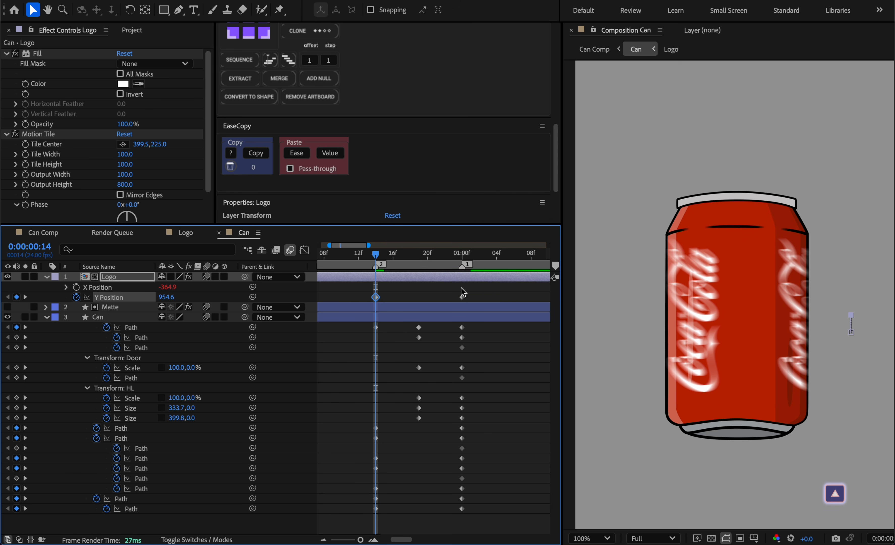
Return to Can Comp and preview the can's toss and landing from the start.
{"action": "left_click_drag", "start_coordinate": [383, 255], "coordinate": [461, 250]}
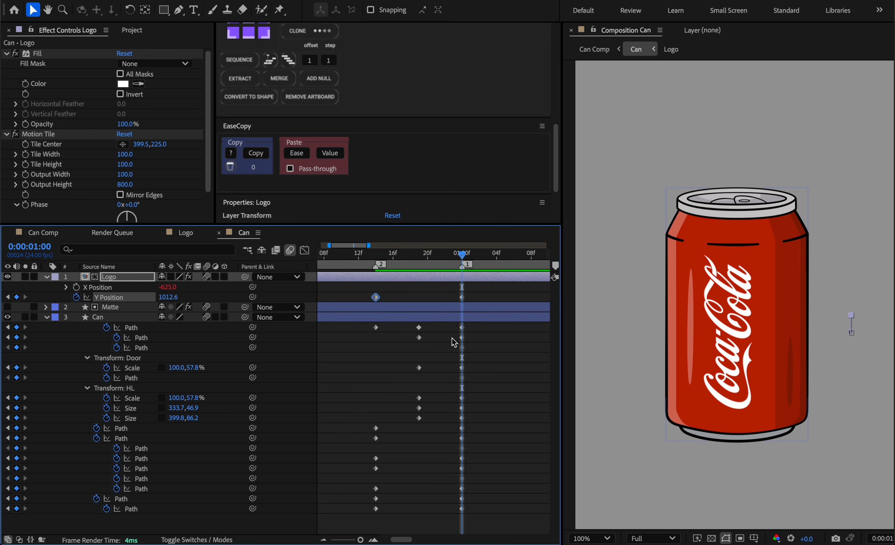
{"action": "key", "text": "Tab"}
{"action": "left_click", "coordinate": [391, 392]}
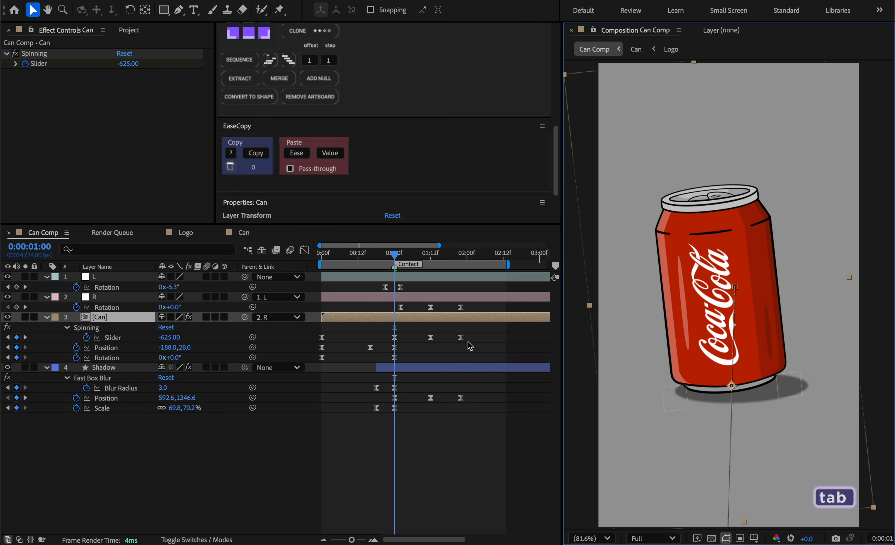
{"action": "left_click_drag", "start_coordinate": [398, 261], "coordinate": [318, 273]}
{"action": "key", "text": "space"}
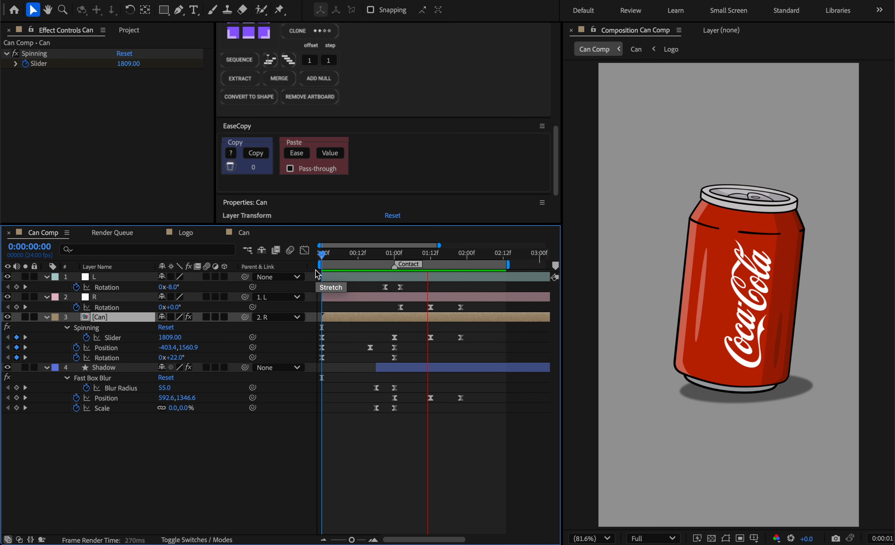
In the Can composition, add keyframes for Logo Y Position and all animated Can properties at 0:00:00:22, and move them to marker 3 at 0:00:01:12.
{"action": "mouse_move", "coordinate": [418, 261]}
{"action": "left_mouse_down"}
{"action": "mouse_move", "coordinate": [428, 263]}
{"action": "mouse_move", "coordinate": [394, 257]}
{"action": "mouse_move", "coordinate": [433, 255]}
{"action": "left_mouse_up"}
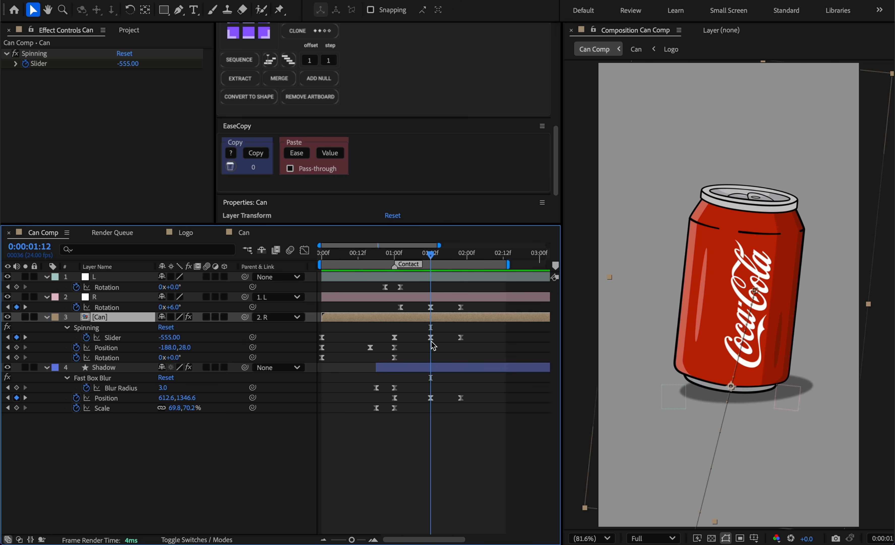
{"action": "double_click", "coordinate": [407, 318]}
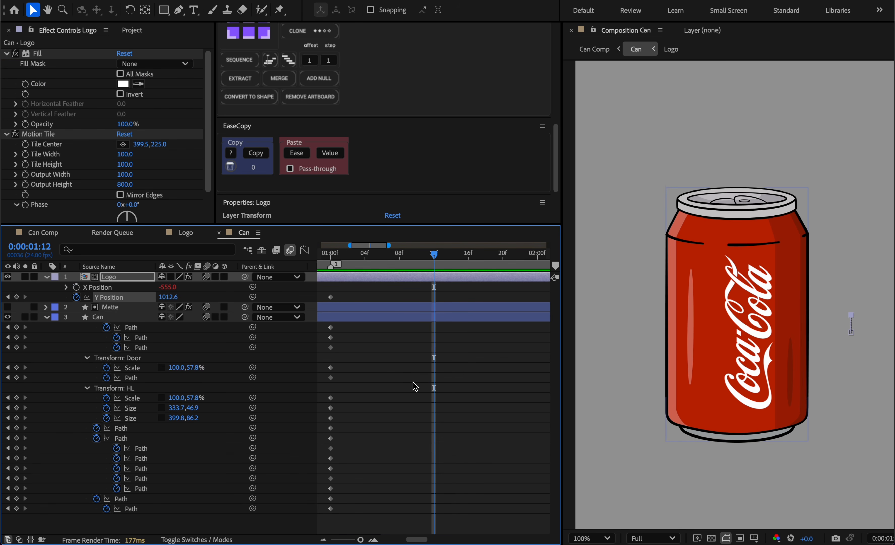
{"action": "key", "text": "minus"}
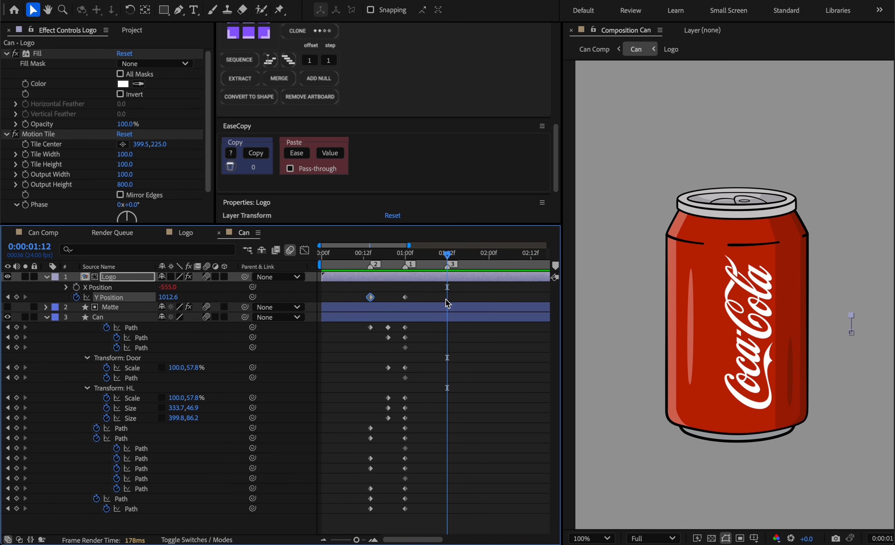
{"action": "key", "text": "equal"}
{"action": "key", "text": "equal"}
{"action": "key", "text": "equal"}
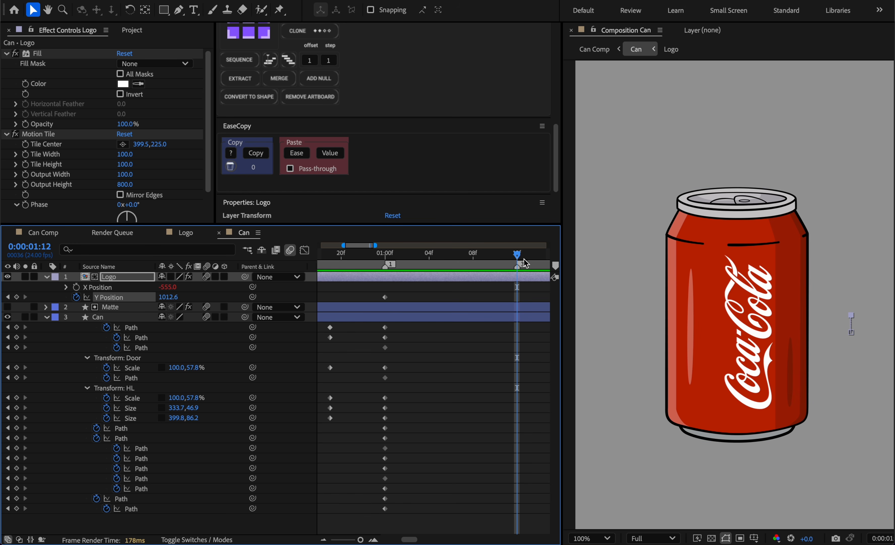
{"action": "left_click_drag", "start_coordinate": [517, 254], "coordinate": [362, 252]}
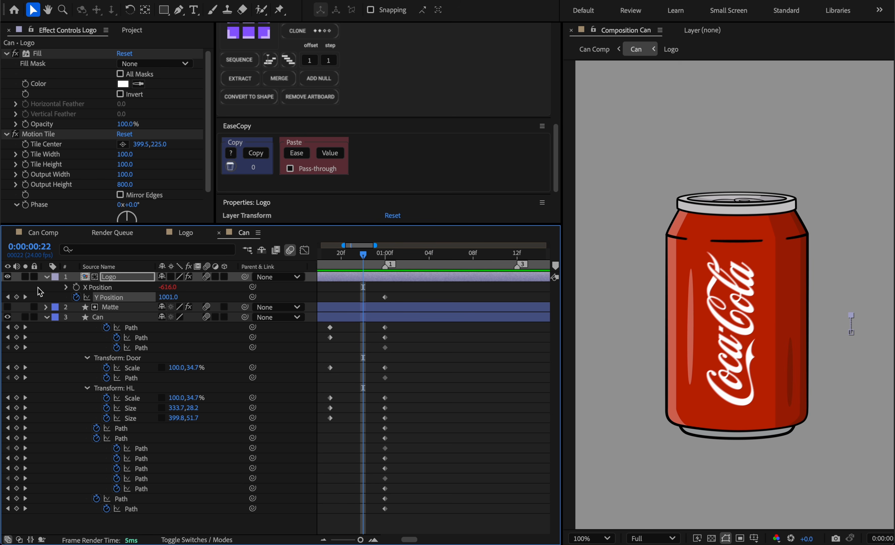
{"action": "left_click_drag", "start_coordinate": [17, 327], "coordinate": [17, 528]}
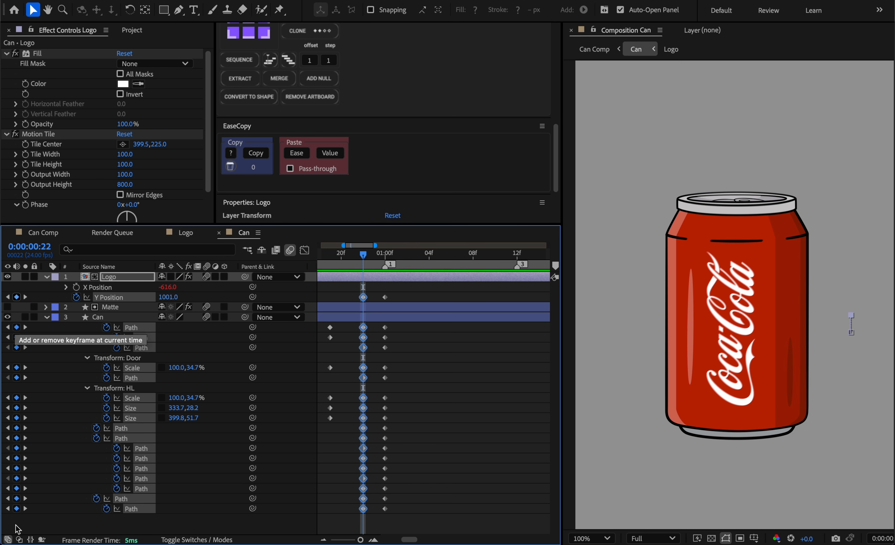
{"action": "left_click_drag", "start_coordinate": [365, 300], "coordinate": [520, 300]}
In the Can composition, copy the Logo and Can keyframes from 0:00:01:00 and paste them at 0:00:01:22.
{"action": "left_click_drag", "start_coordinate": [368, 261], "coordinate": [425, 253]}
{"action": "key", "text": "Tab"}
{"action": "left_click", "coordinate": [370, 253]}
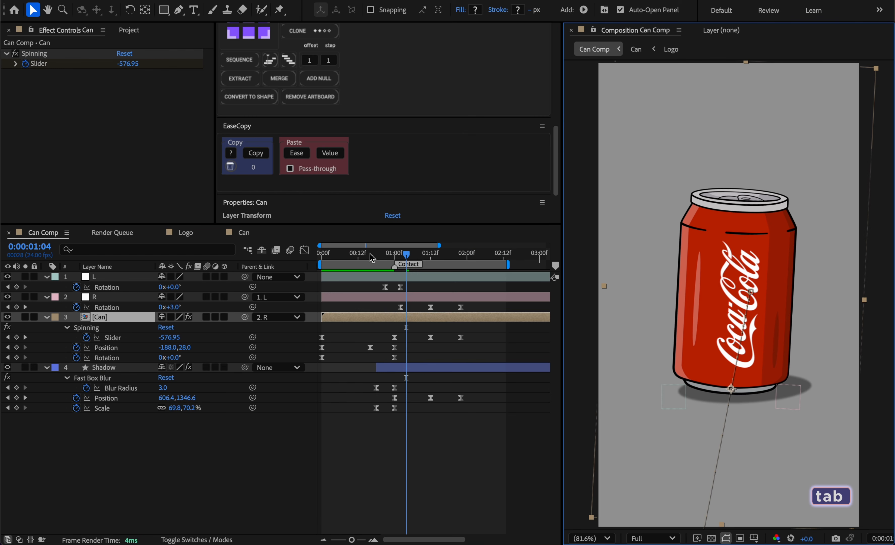
{"action": "left_click_drag", "start_coordinate": [407, 255], "coordinate": [463, 262]}
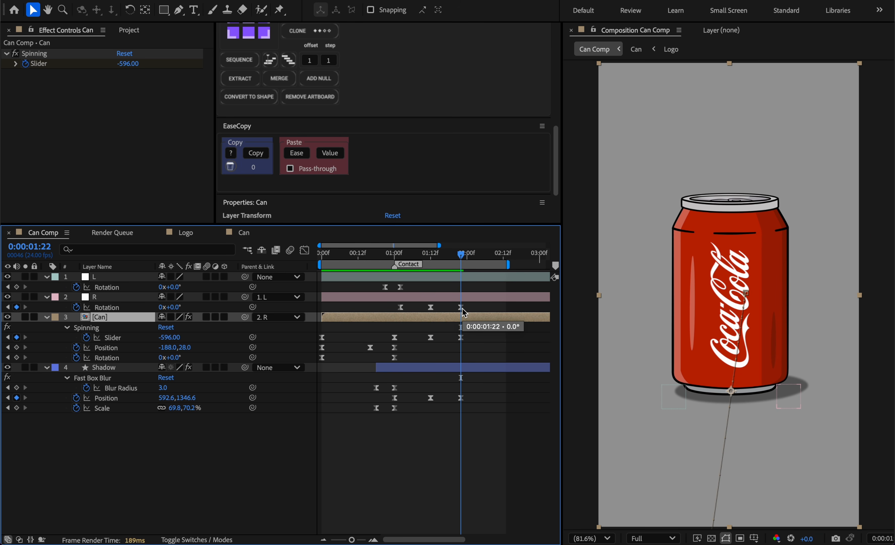
{"action": "double_click", "coordinate": [471, 318]}
{"action": "key", "text": "minus"}
{"action": "key", "text": "minus"}
{"action": "scroll", "coordinate": [417, 365], "scroll_direction": "left", "scroll_amount": 4}
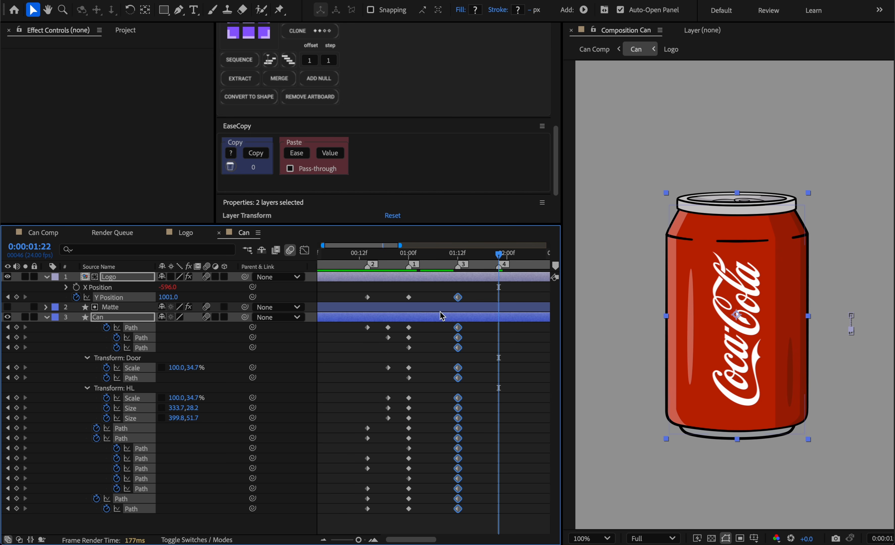
{"action": "left_click_drag", "start_coordinate": [422, 296], "coordinate": [409, 521]}
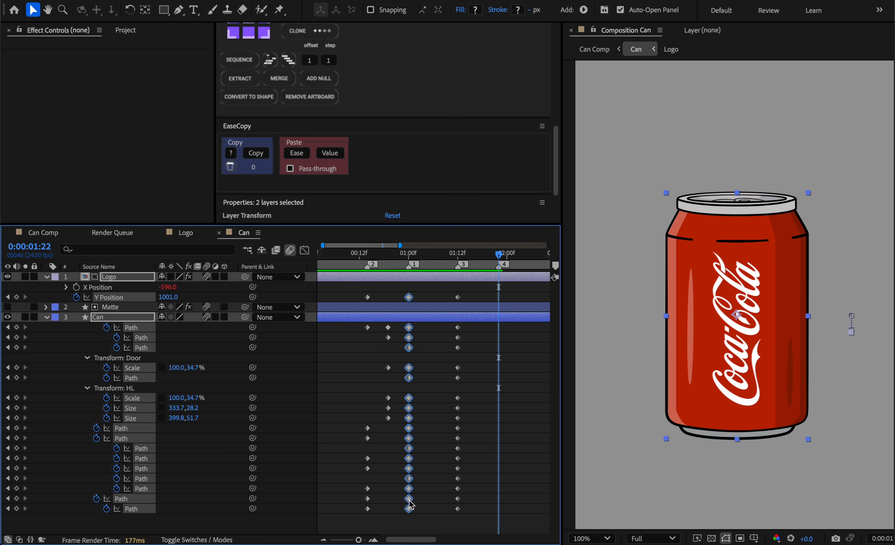
{"action": "key", "text": "ctrl+c"}
{"action": "key", "text": "ctrl+v"}
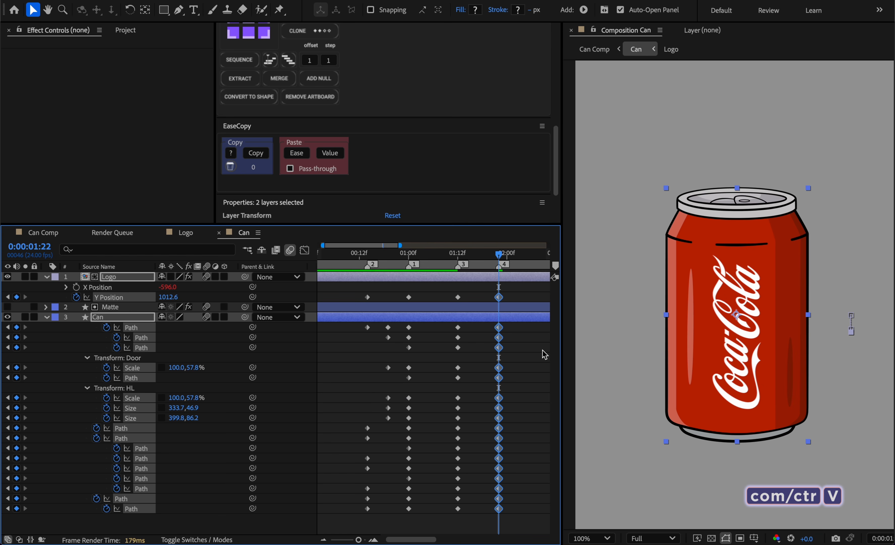
Return to Can Comp and preview the full animation through the can settling upright.
{"action": "left_click_drag", "start_coordinate": [498, 254], "coordinate": [451, 258]}
{"action": "key", "text": "Tab"}
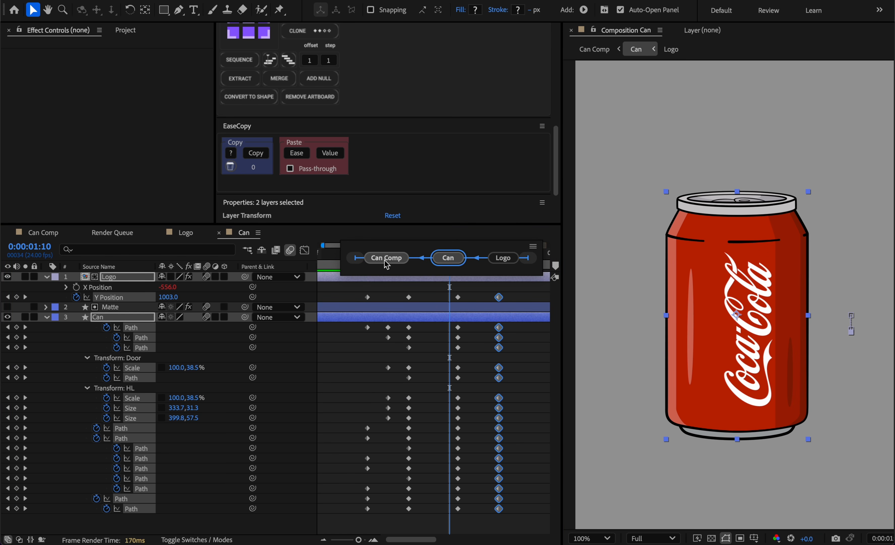
{"action": "left_click", "coordinate": [385, 257]}
{"action": "left_click_drag", "start_coordinate": [428, 259], "coordinate": [346, 273]}
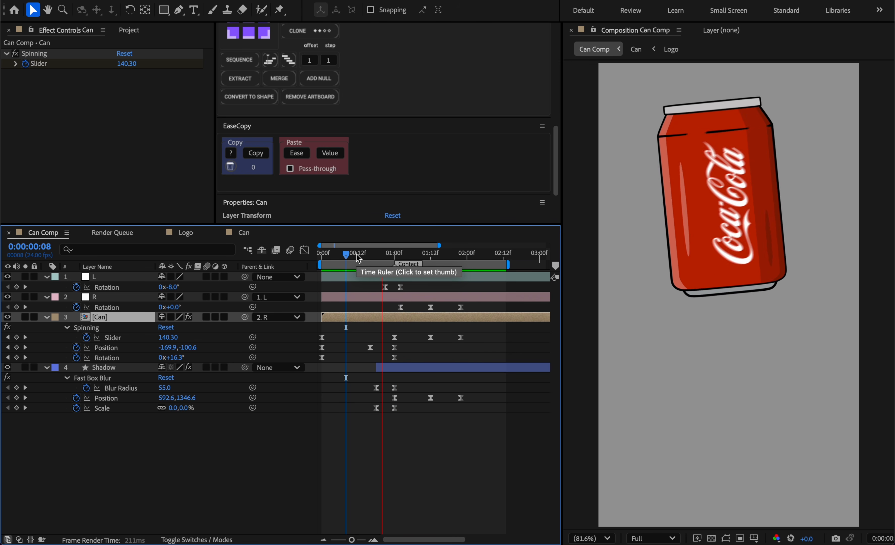
{"action": "left_click_drag", "start_coordinate": [359, 257], "coordinate": [481, 257]}
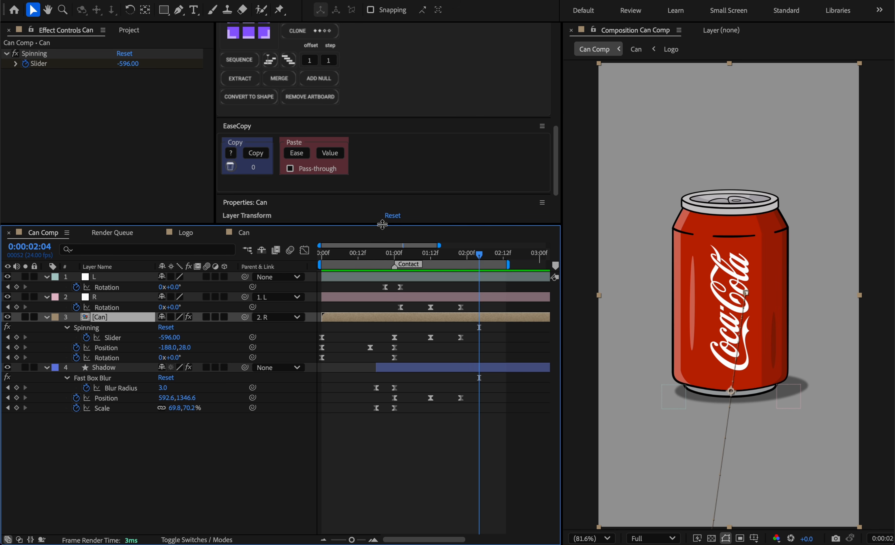
Search the effects for "bend i" and apply CC Bend It to the Can layer in Can Comp.
{"action": "left_click_drag", "start_coordinate": [363, 225], "coordinate": [363, 292]}
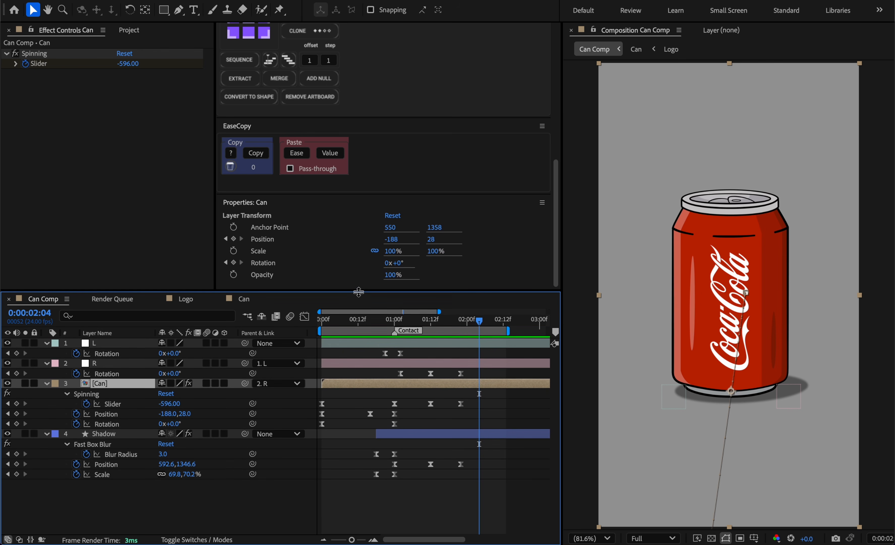
{"action": "left_click_drag", "start_coordinate": [558, 210], "coordinate": [538, 88]}
{"action": "left_click", "coordinate": [541, 98]}
{"action": "left_click", "coordinate": [445, 101]}
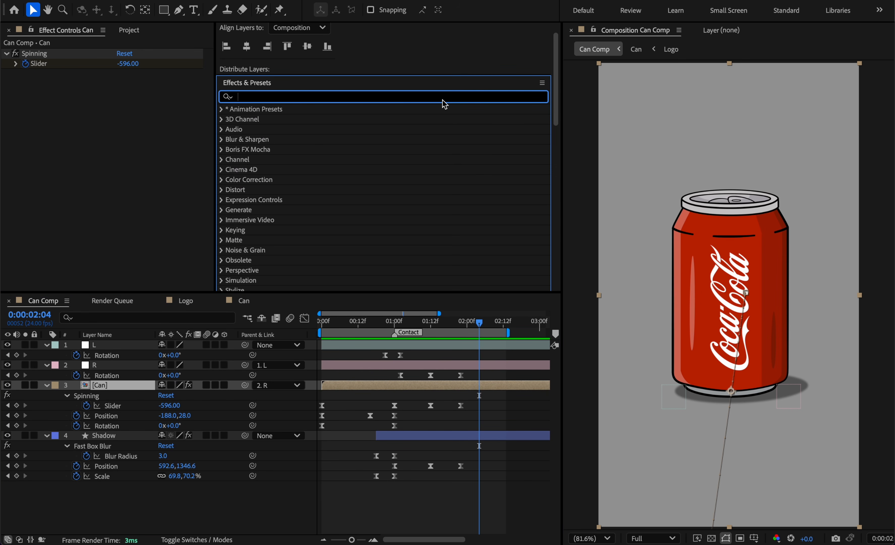
{"action": "type", "text": "bend i"}
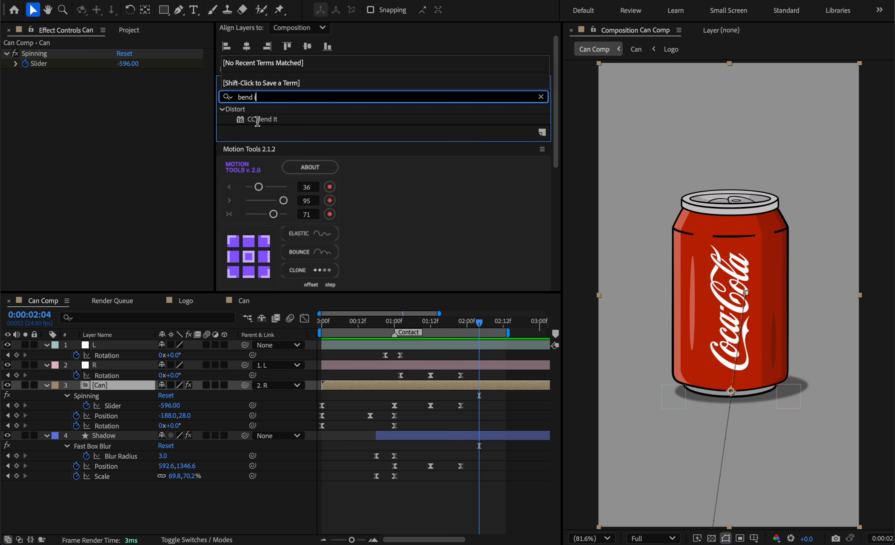
{"action": "left_click_drag", "start_coordinate": [258, 121], "coordinate": [114, 389]}
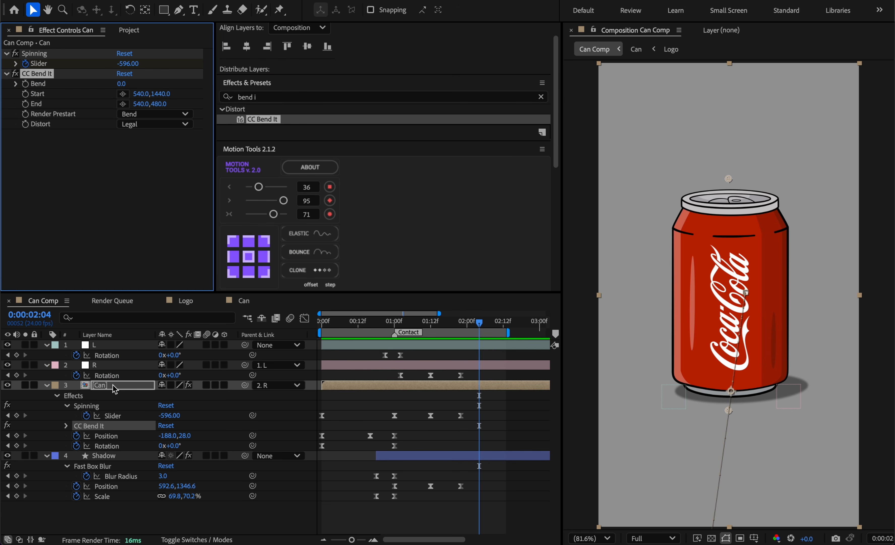
Place the CC Bend It start point at the can's base (557.2, 1332.1), and set Bend to 0.1 and Render Prestart to Static.
{"action": "left_click_drag", "start_coordinate": [728, 412], "coordinate": [732, 393]}
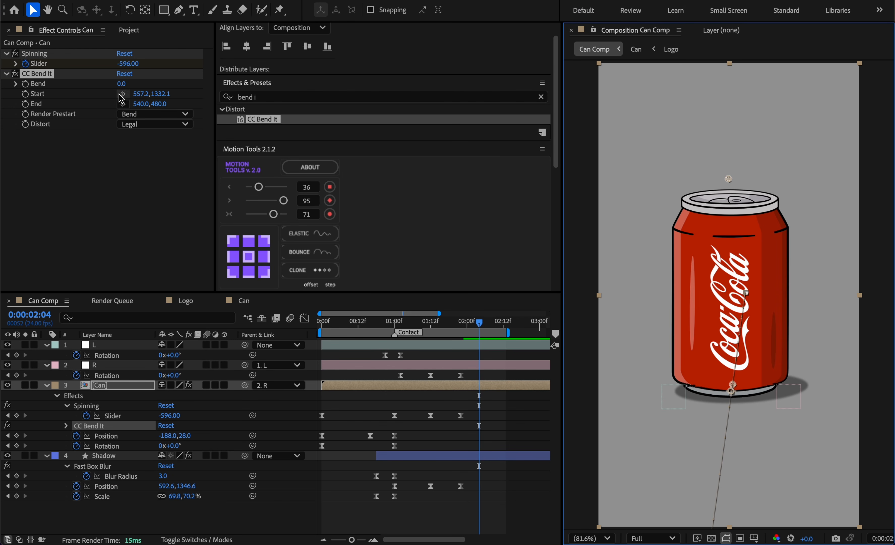
{"action": "left_click", "coordinate": [121, 85]}
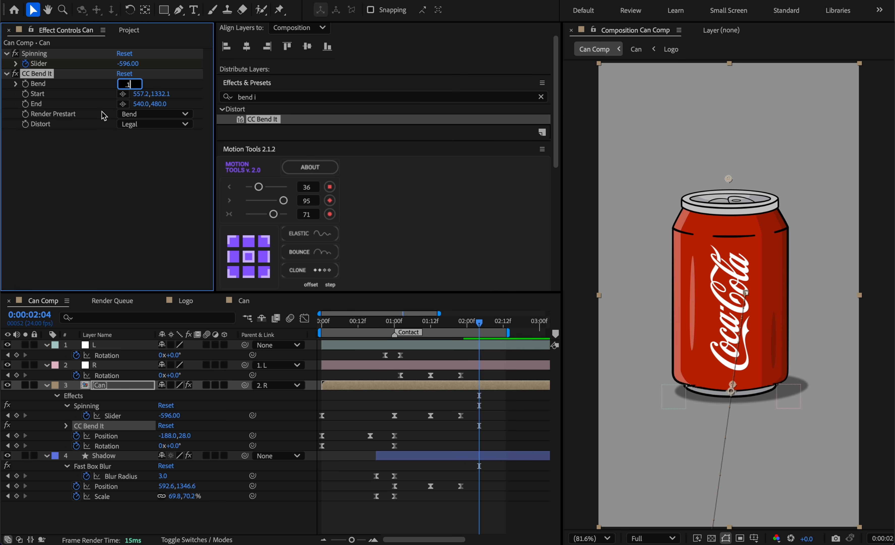
{"action": "type", "text": ".1"}
{"action": "left_click", "coordinate": [116, 200]}
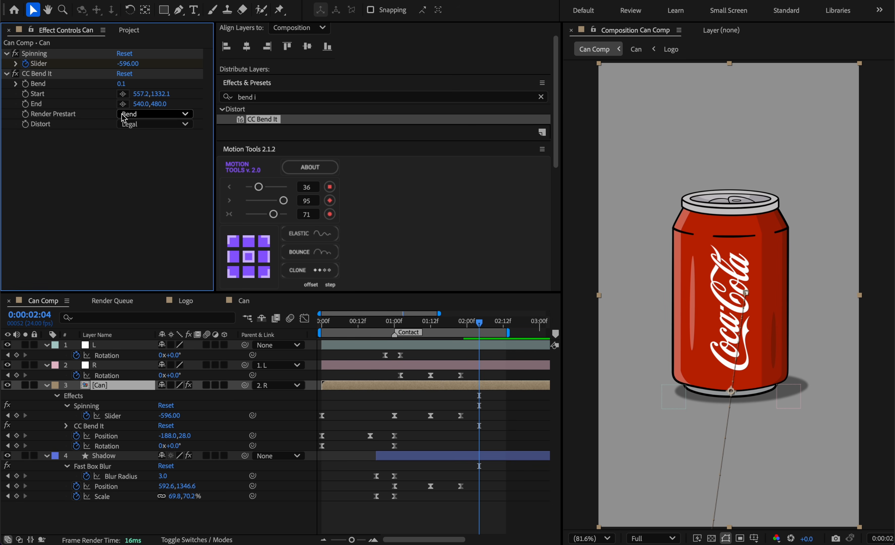
{"action": "left_click", "coordinate": [150, 116]}
{"action": "left_click", "coordinate": [151, 138]}
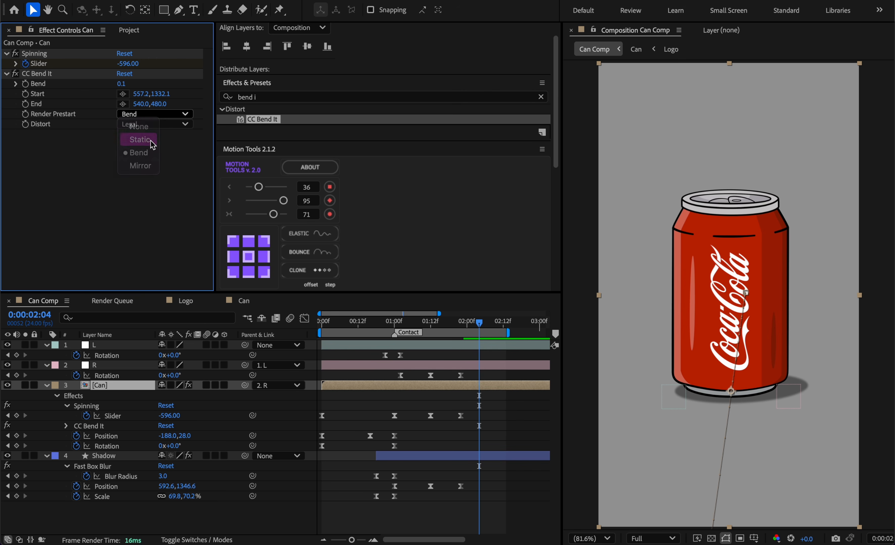
Try bending the can to about -9.9 with CC Bend It and undo the change.
{"action": "left_click_drag", "start_coordinate": [122, 89], "coordinate": [104, 82]}
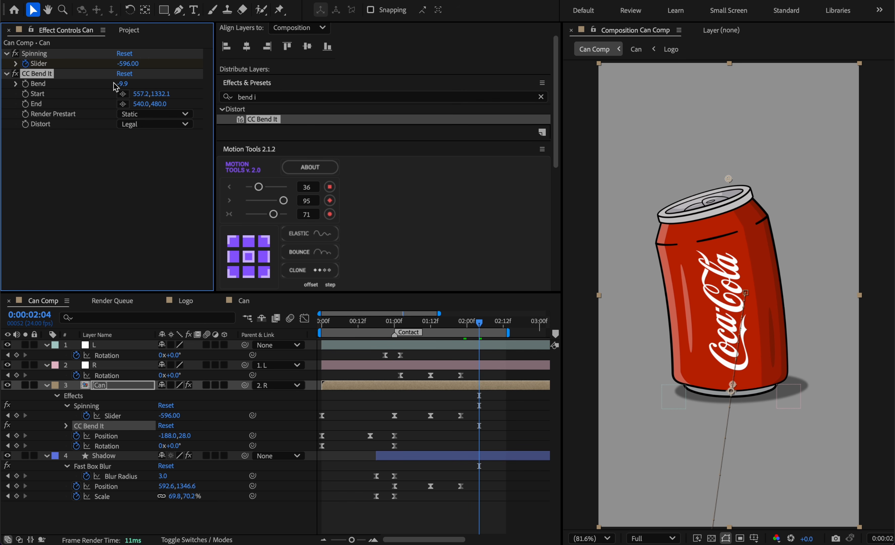
{"action": "key", "text": "ctrl+z"}
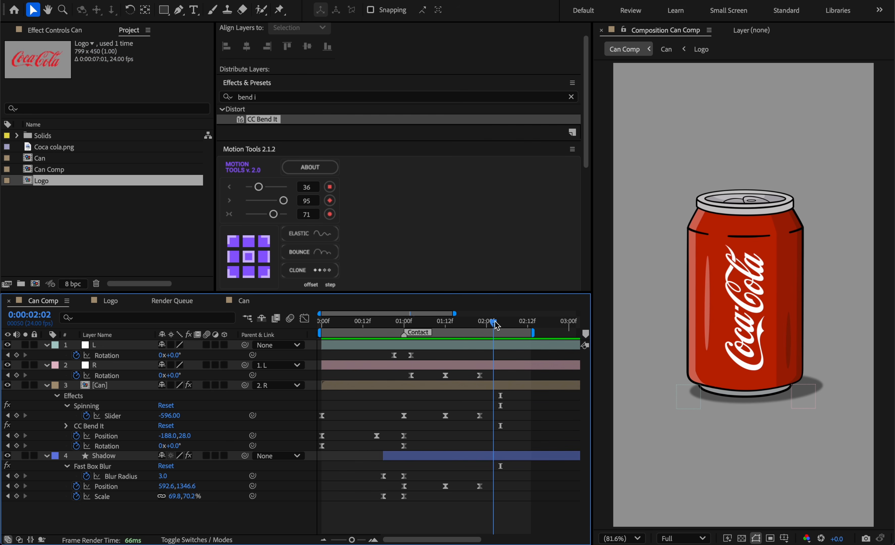
Add 44819 SFX - Musical Acoustic Guitar Major Chord.mp3 as the top layer of Can Comp and preview the animation with sound.
{"action": "left_click", "coordinate": [487, 322]}
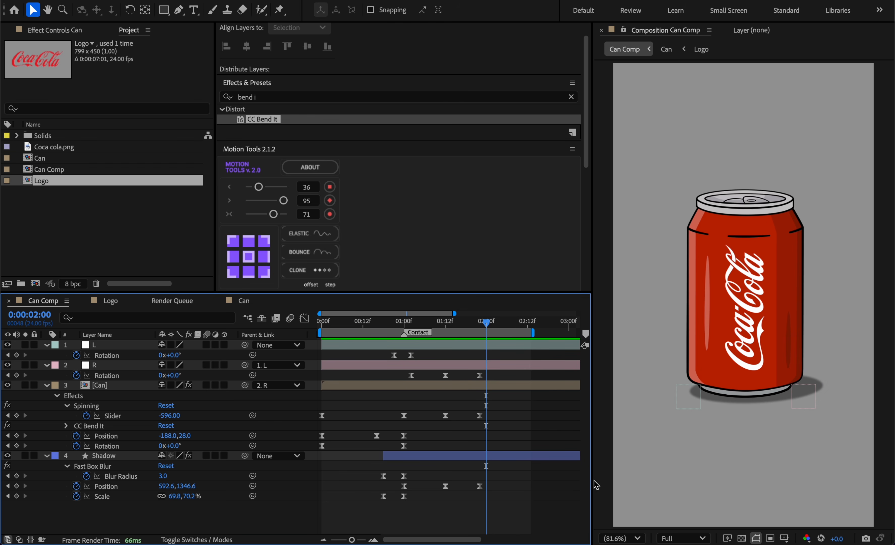
{"action": "left_click", "coordinate": [600, 539]}
{"action": "left_click_drag", "start_coordinate": [599, 491], "coordinate": [434, 372]}
{"action": "key", "text": "space"}
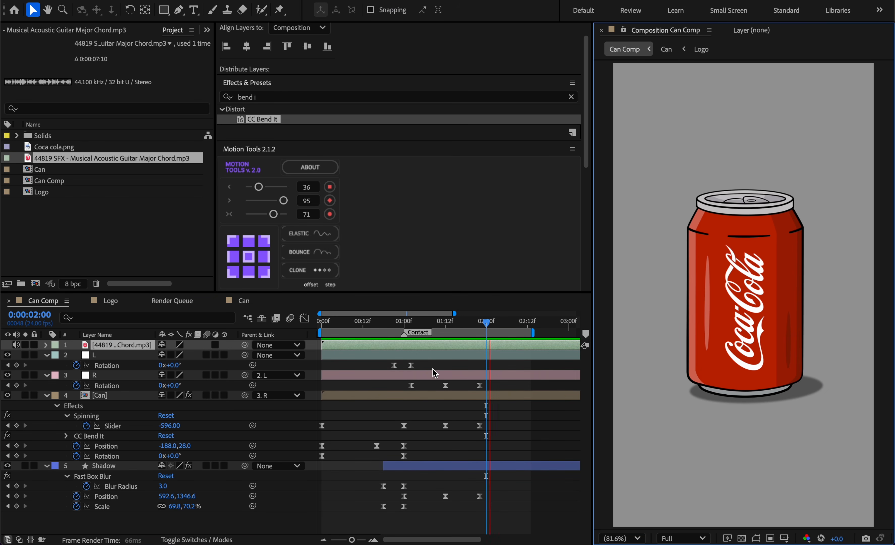
{"action": "key", "text": "XF86AudioRaiseVolume"}
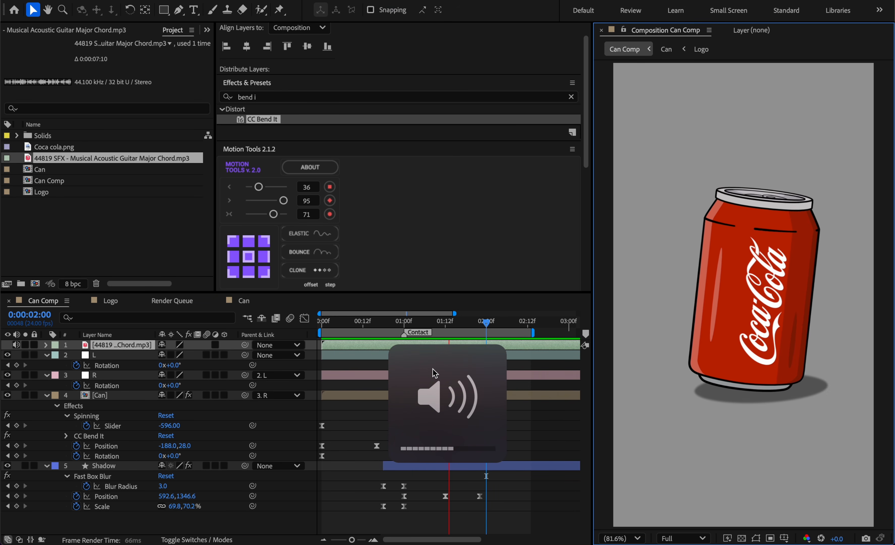
{"action": "key", "text": "space"}
Reveal Can Comp in the project and create a new composition from it, with Can Comp nested as its layer.
{"action": "left_click", "coordinate": [40, 306]}
{"action": "right_click", "coordinate": [40, 306]}
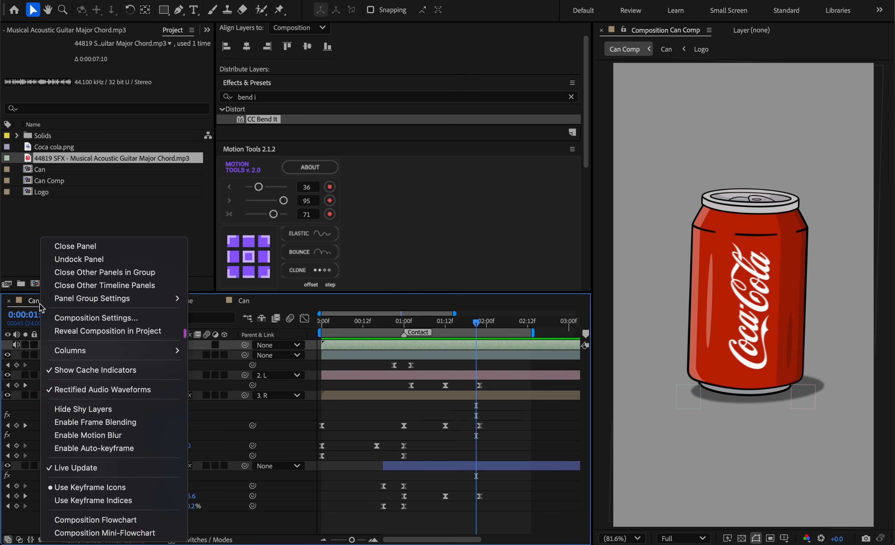
{"action": "left_click", "coordinate": [155, 331]}
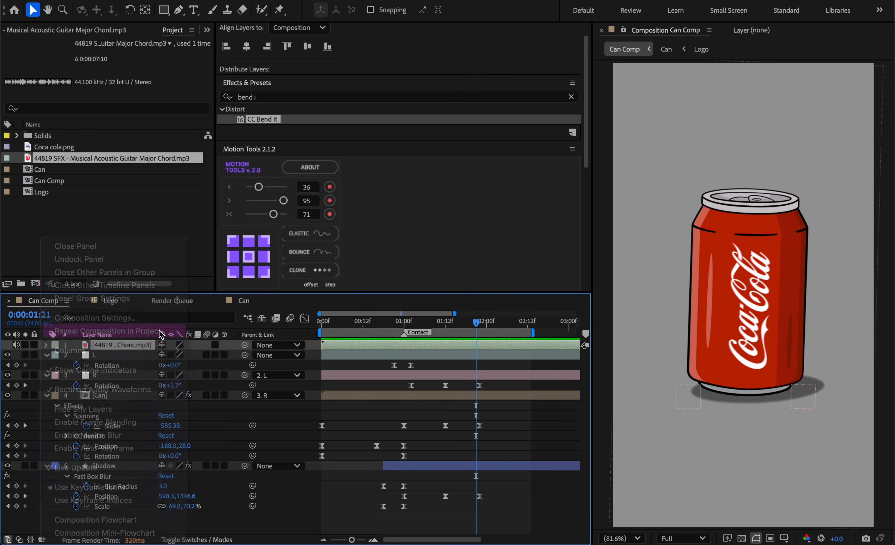
{"action": "left_click_drag", "start_coordinate": [52, 221], "coordinate": [36, 286]}
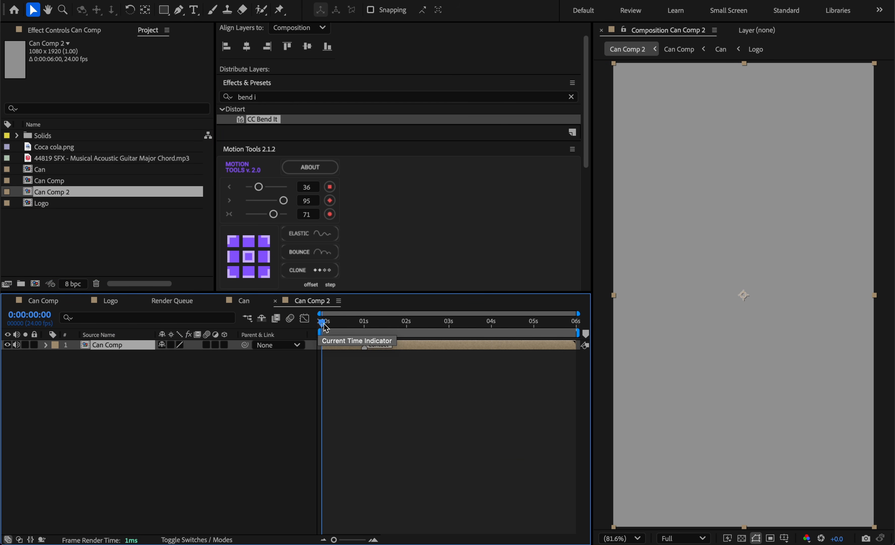
Enable time remapping on the nested Can Comp layer.
{"action": "right_click", "coordinate": [120, 346]}
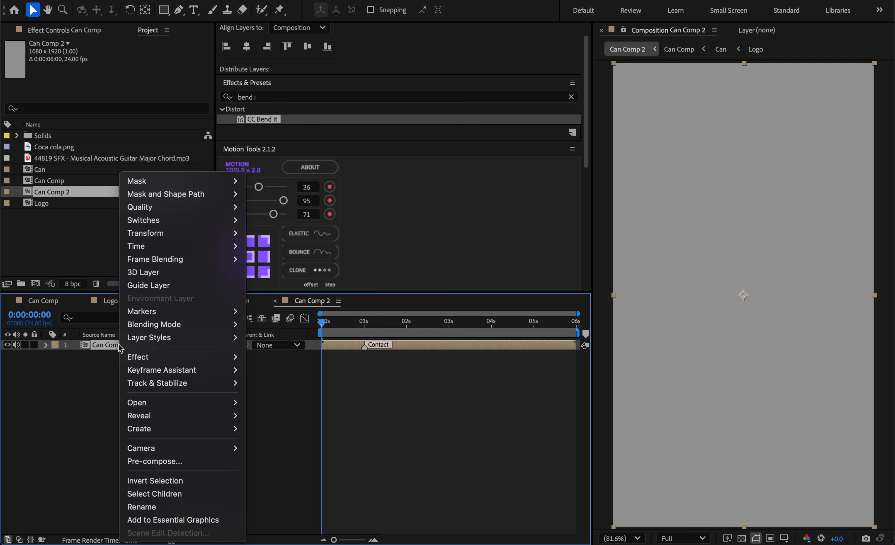
{"action": "mouse_move", "coordinate": [213, 249]}
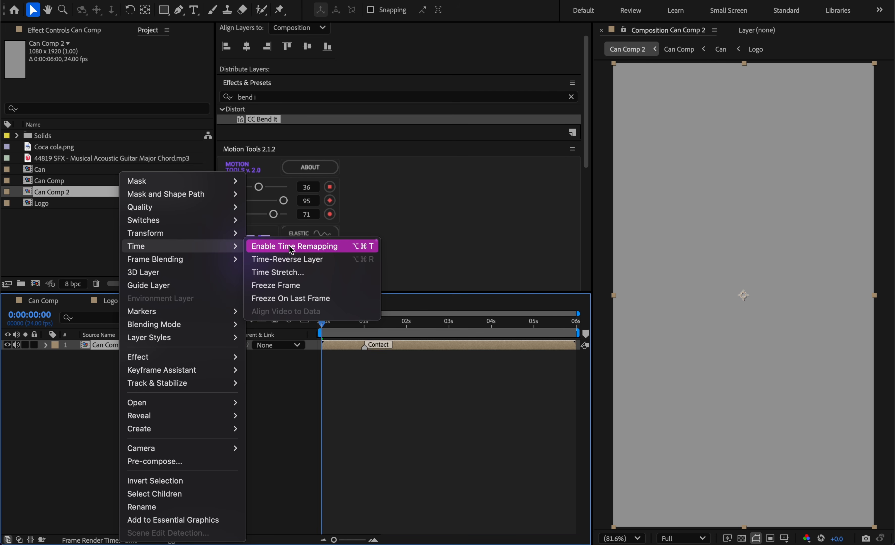
{"action": "left_click", "coordinate": [328, 249]}
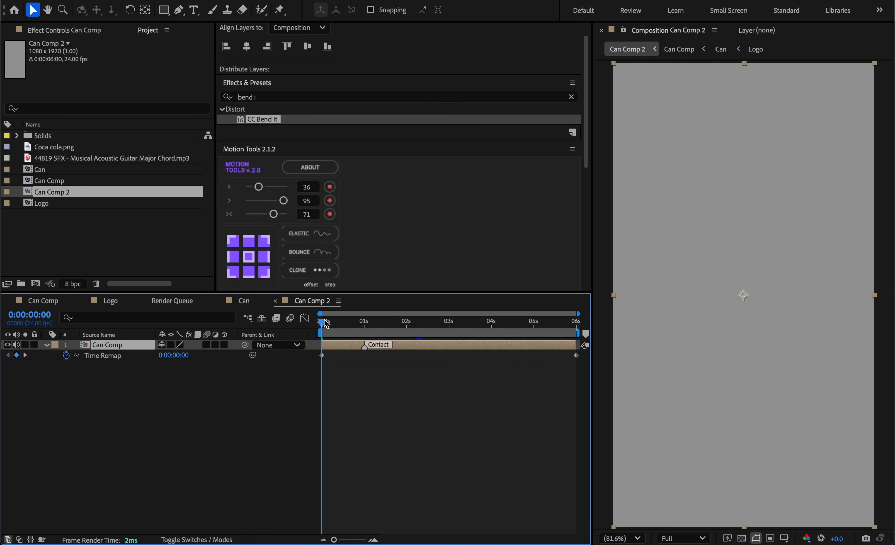
Add Time Remap keyframes at 0:00:00:07 and 0:00:00:22, and shift the 0:00:00:22 and end keyframes 10 frames later.
{"action": "left_click_drag", "start_coordinate": [325, 326], "coordinate": [338, 328]}
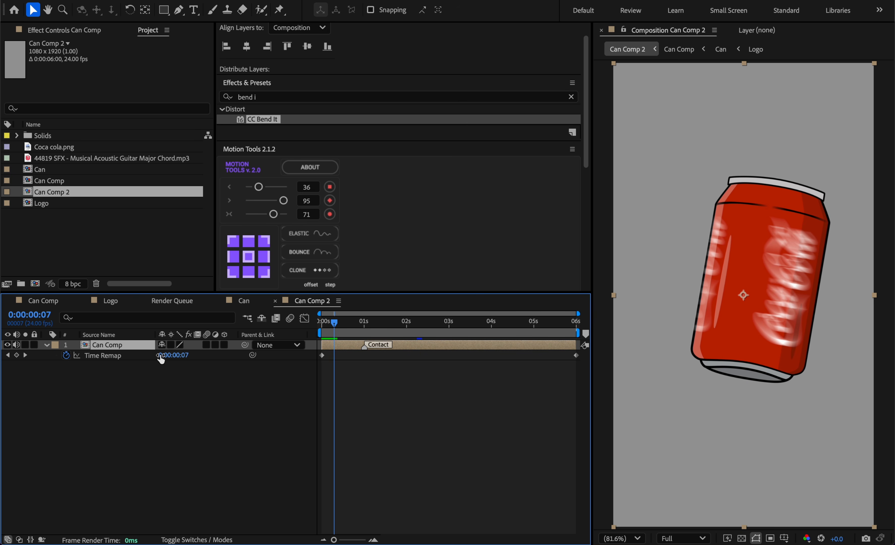
{"action": "left_click", "coordinate": [16, 355]}
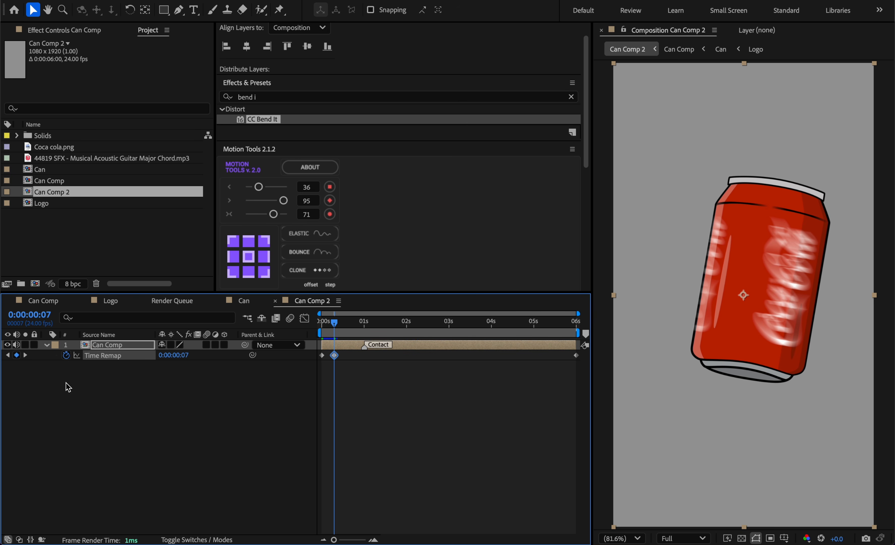
{"action": "left_click_drag", "start_coordinate": [334, 326], "coordinate": [365, 326]}
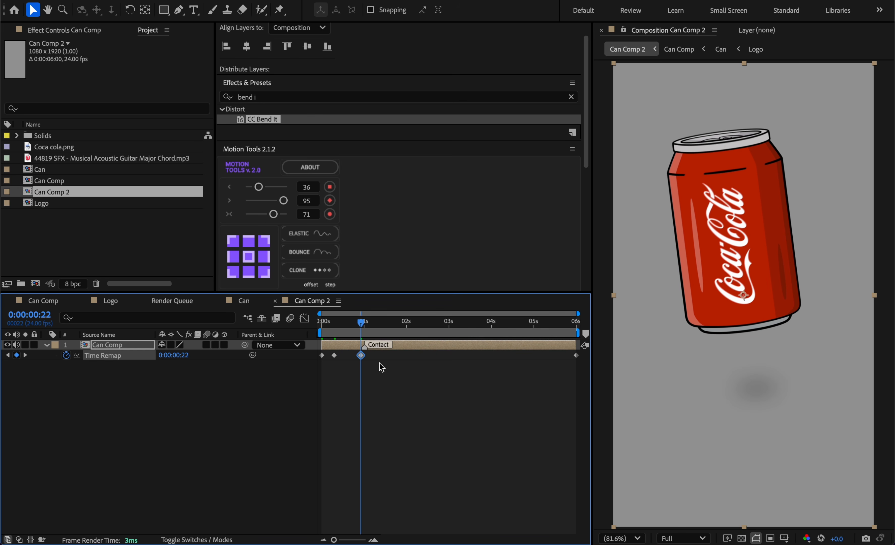
{"action": "left_click_drag", "start_coordinate": [352, 384], "coordinate": [591, 351]}
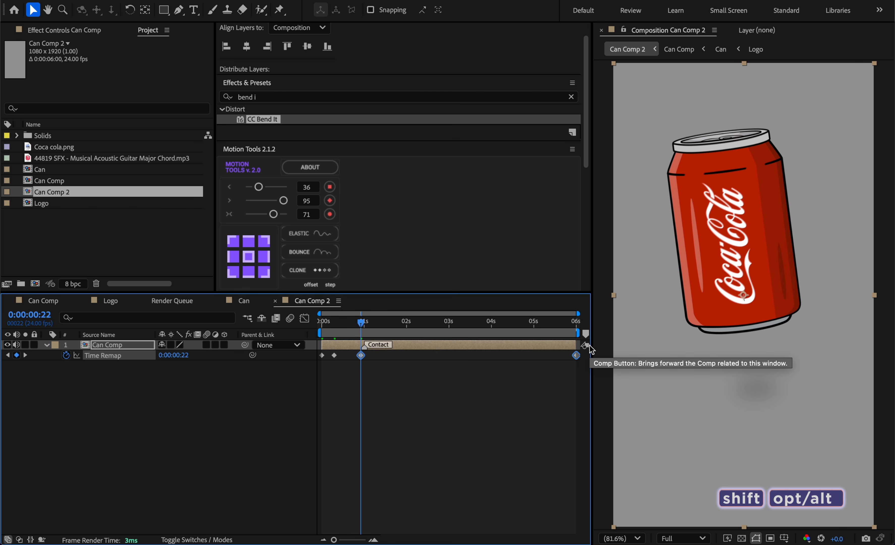
{"action": "key", "text": "shift+alt+Right"}
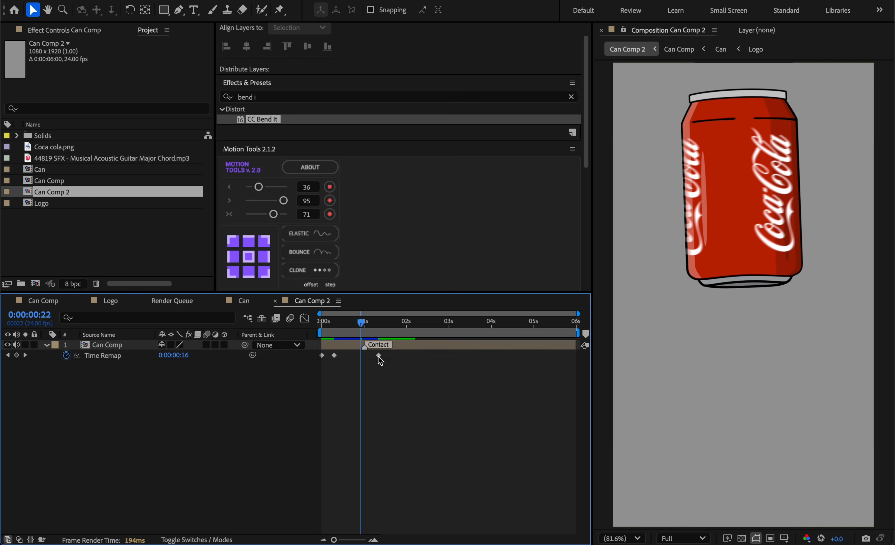
Show the Time Remap value graph and convert its two middle keyframes to Auto Bezier.
{"action": "left_click", "coordinate": [304, 318]}
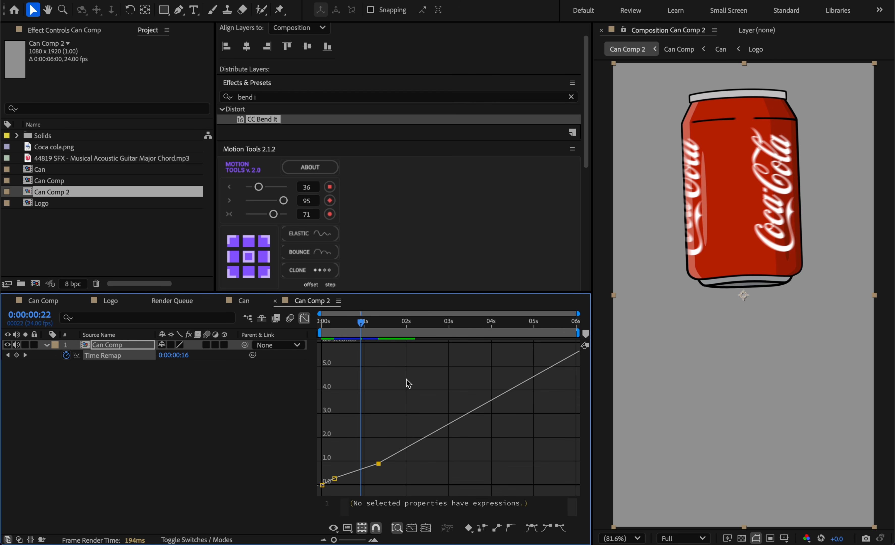
{"action": "right_click", "coordinate": [403, 365]}
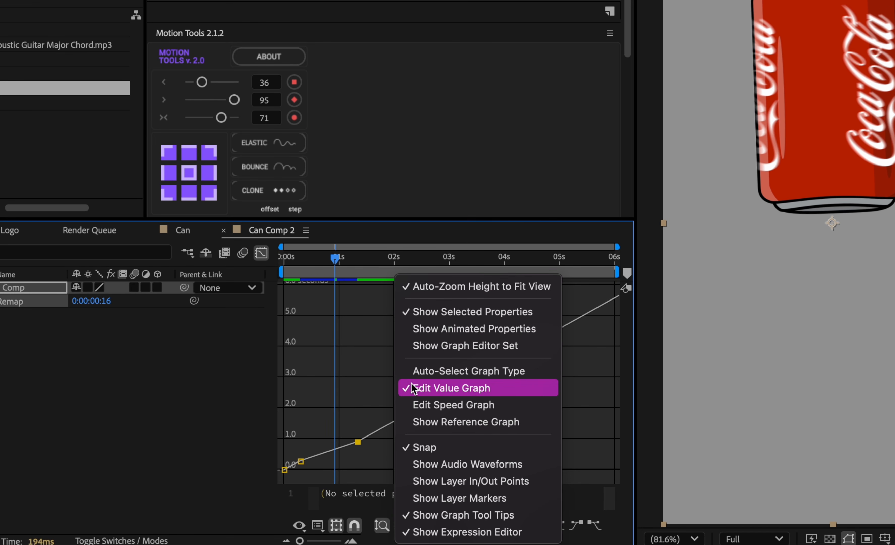
{"action": "left_click", "coordinate": [414, 388]}
{"action": "left_click_drag", "start_coordinate": [380, 410], "coordinate": [296, 480]}
{"action": "left_click", "coordinate": [532, 524]}
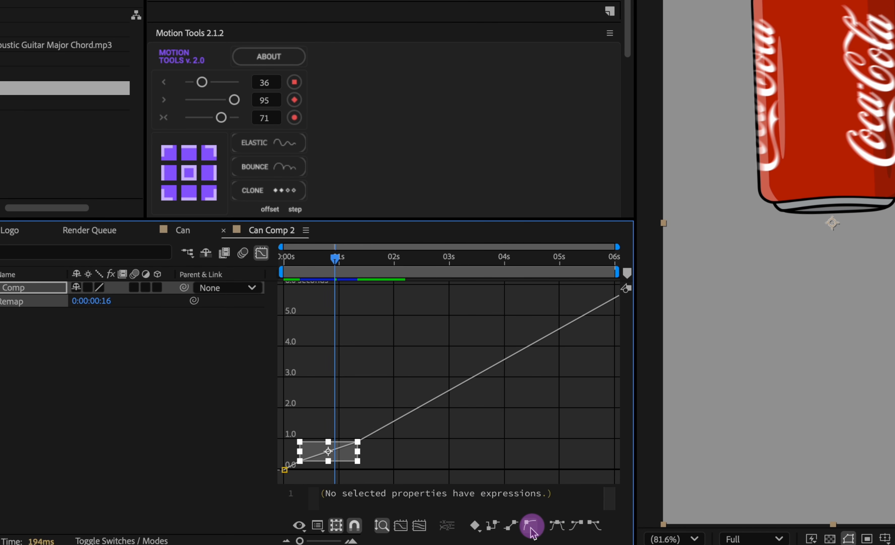
{"action": "left_click", "coordinate": [531, 524]}
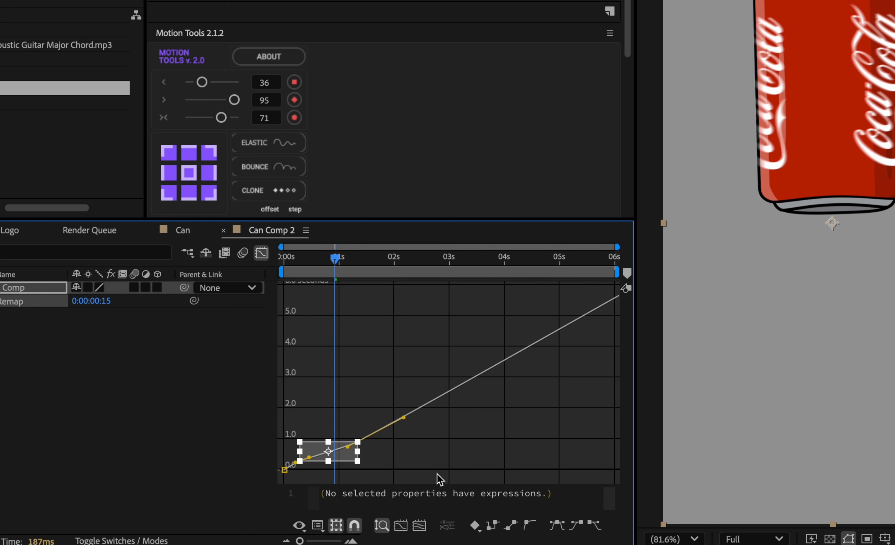
Lengthen the facing Bezier handles of the two middle Time Remap keyframes so the curve flattens between them, slowing the can mid-air.
{"action": "key", "text": "equal"}
{"action": "key", "text": "equal"}
{"action": "scroll", "coordinate": [437, 474], "scroll_direction": "left", "scroll_amount": 3}
{"action": "left_click", "coordinate": [445, 334]}
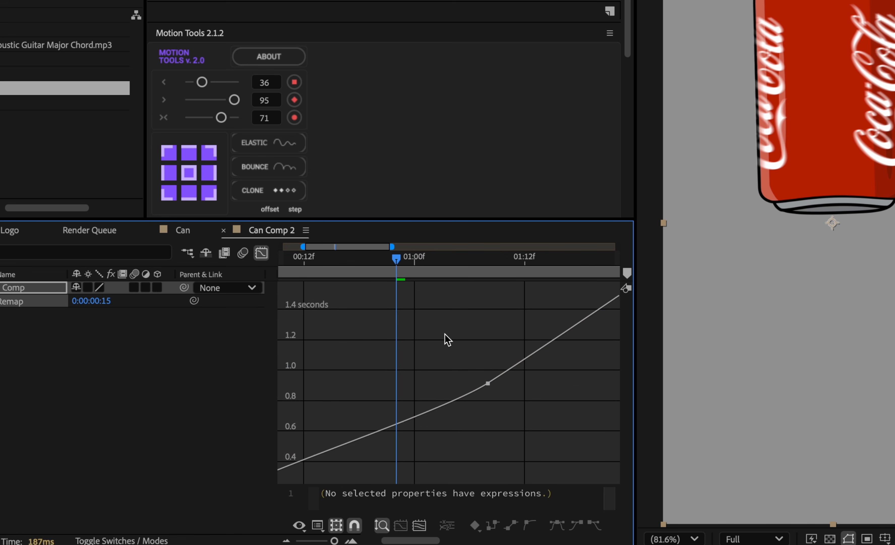
{"action": "left_click", "coordinate": [487, 384]}
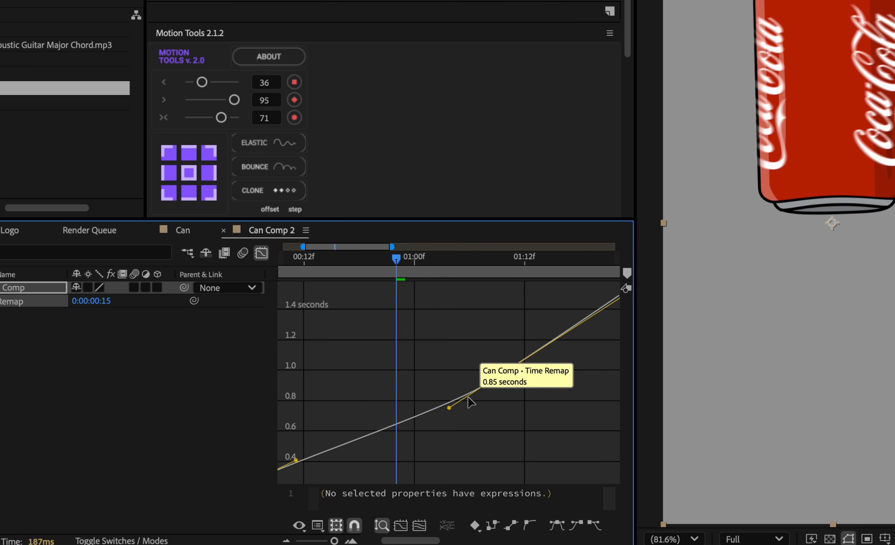
{"action": "left_click_drag", "start_coordinate": [451, 411], "coordinate": [417, 440]}
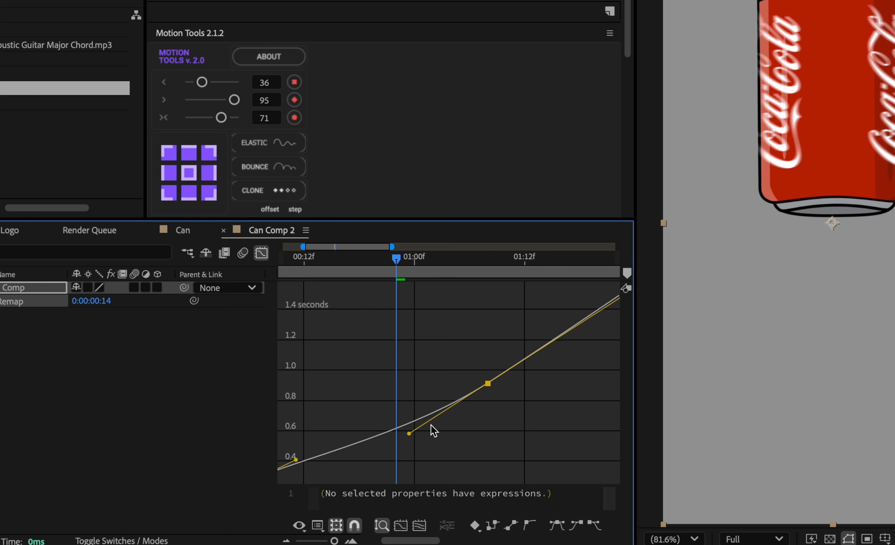
{"action": "key", "text": "minus"}
{"action": "left_click_drag", "start_coordinate": [533, 351], "coordinate": [530, 350]}
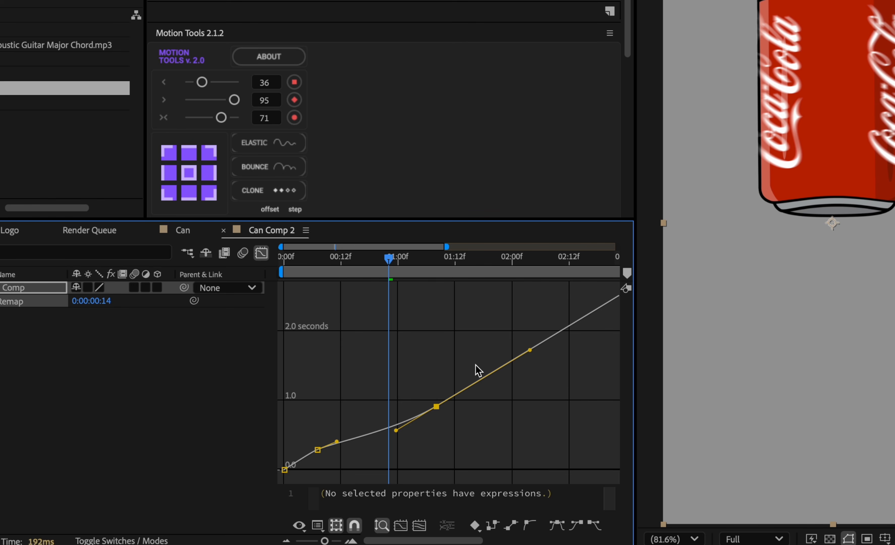
{"action": "left_click_drag", "start_coordinate": [337, 441], "coordinate": [379, 443]}
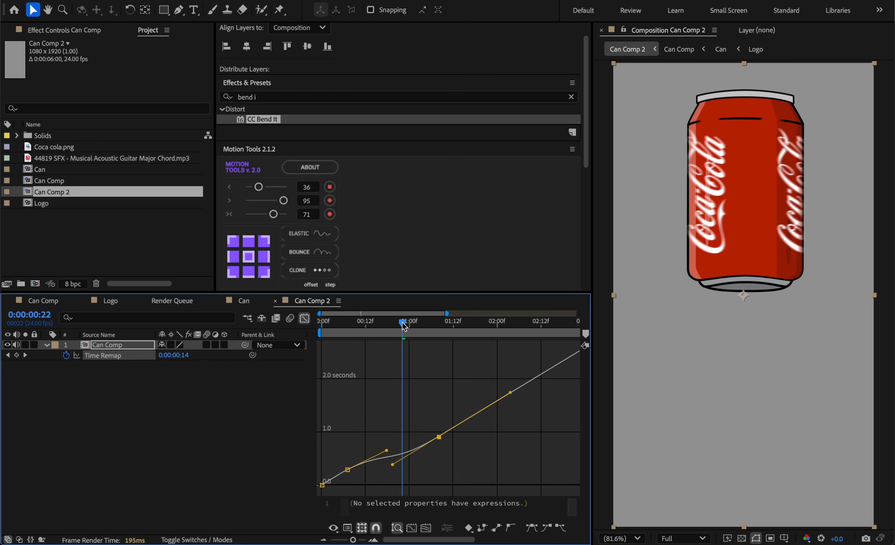
Preview the time-remapped animation from the start, end the work area at 0:00:02:13, and replay it.
{"action": "key", "text": "Home"}
{"action": "key", "text": "space"}
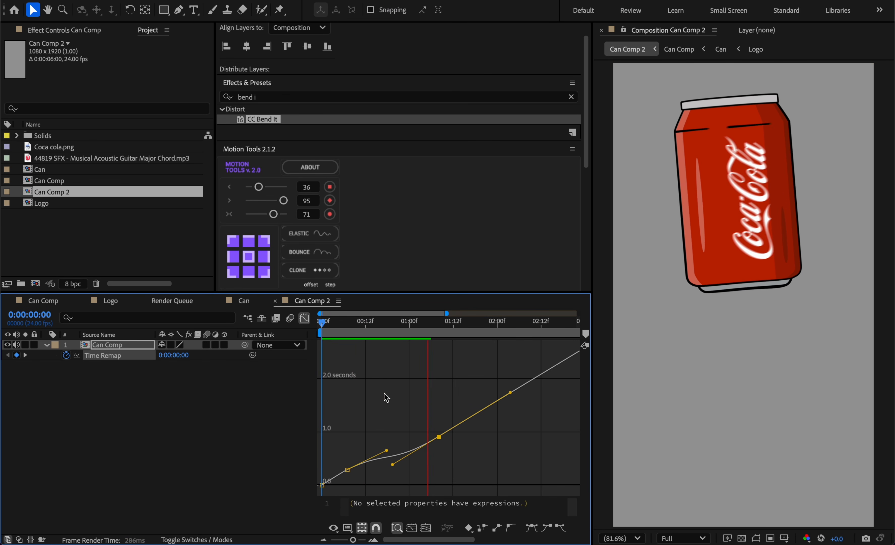
{"action": "left_click", "coordinate": [545, 322]}
{"action": "key", "text": "n"}
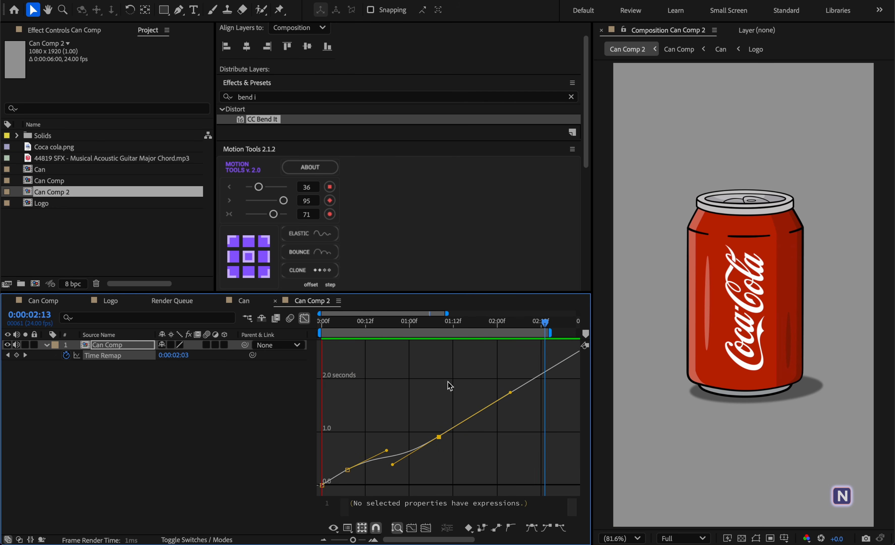
{"action": "key", "text": "space"}
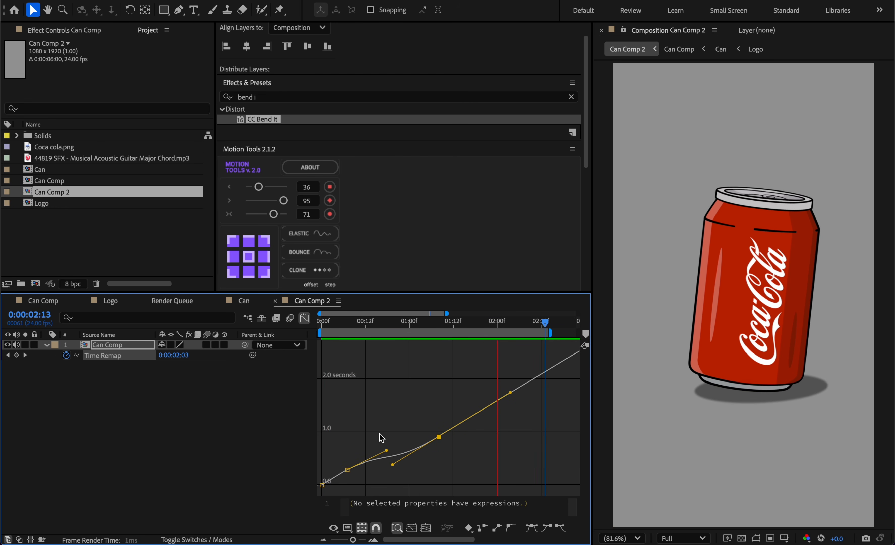